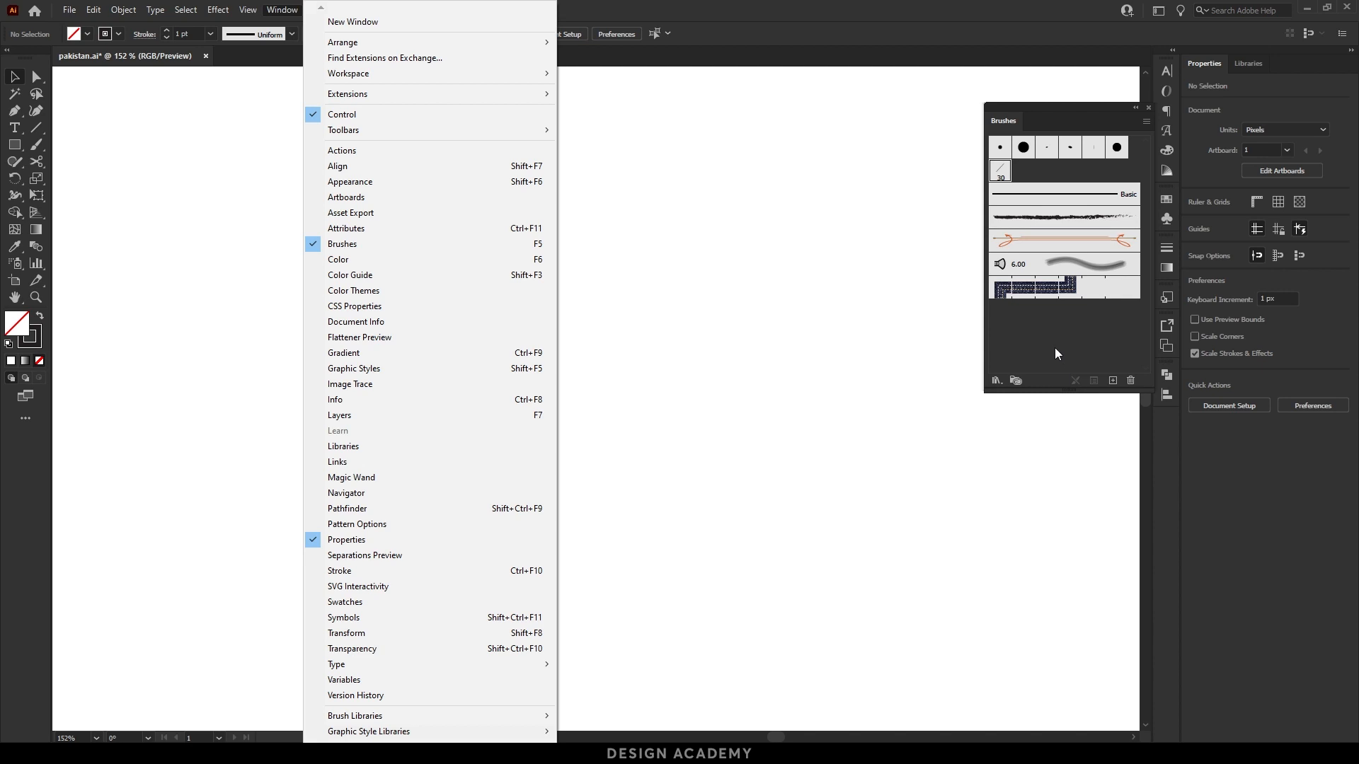
Create a new calligraphic brush with a 47° angle, 0% roundness and a size of 30 pt.
left_click(1114, 381)
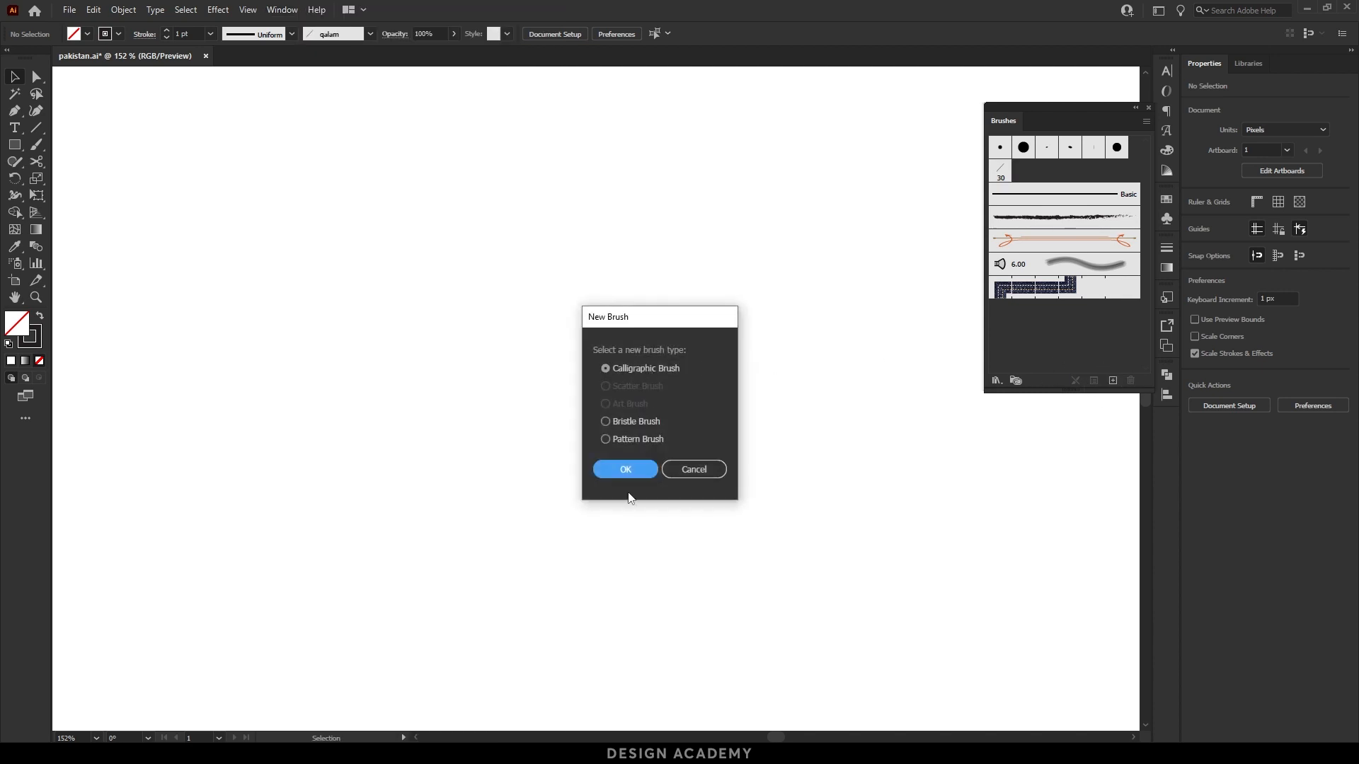
left_click(626, 471)
left_click_drag(1028, 283, 923, 280)
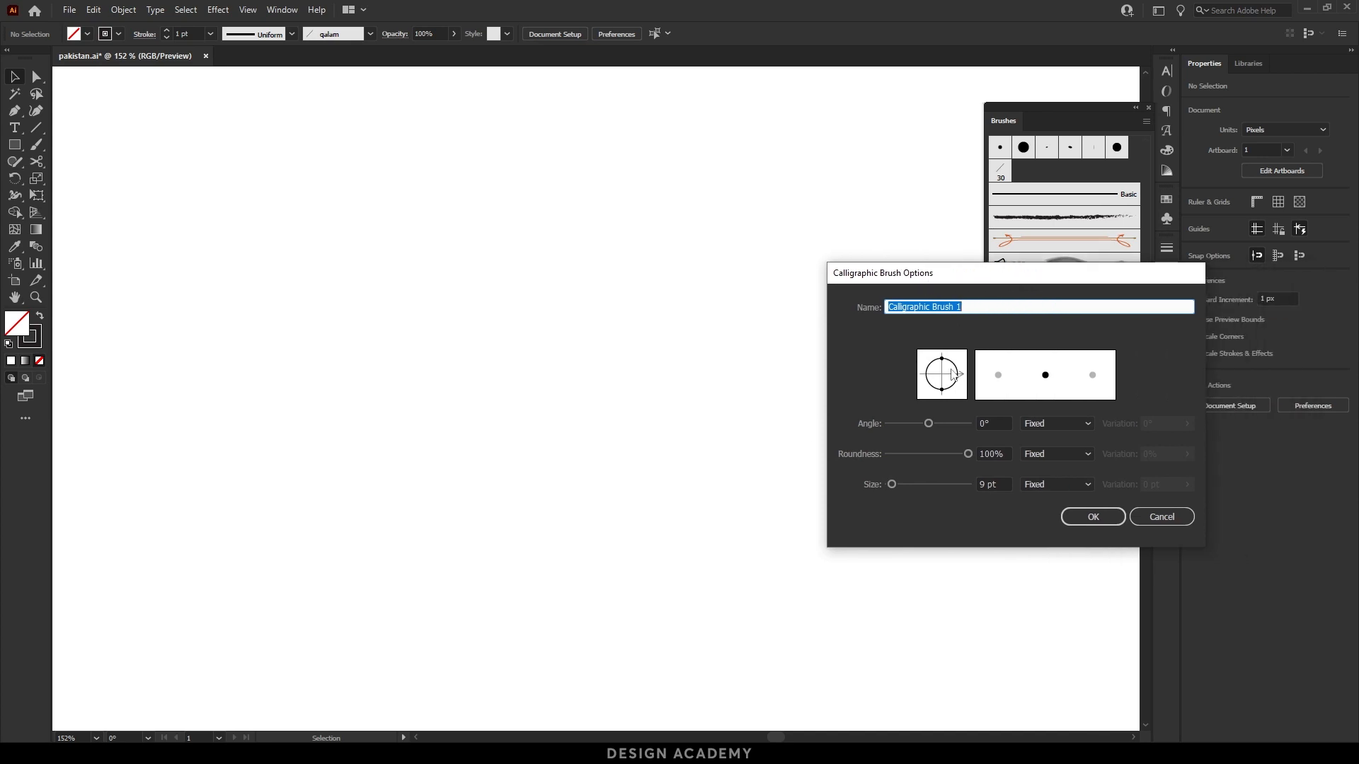
left_click(993, 423)
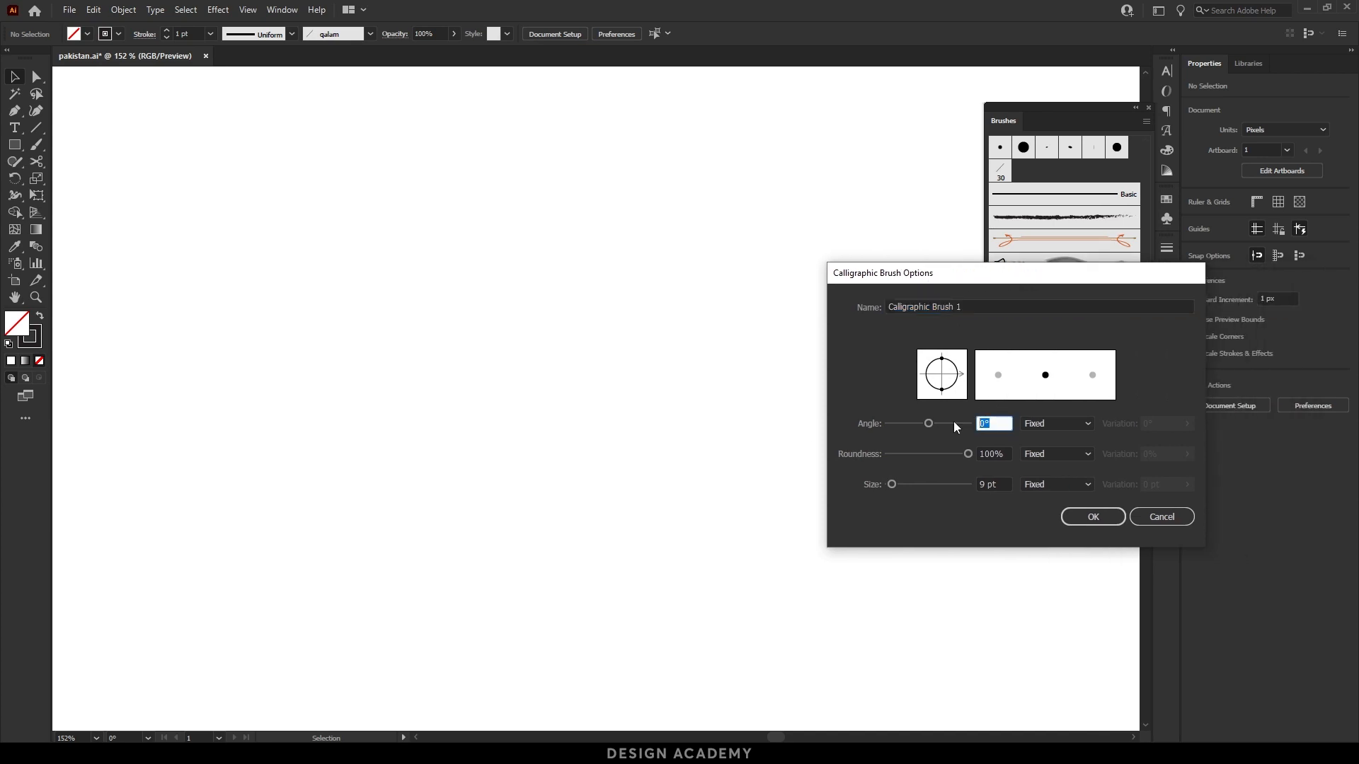
type("47")
left_click_drag(970, 453, 866, 453)
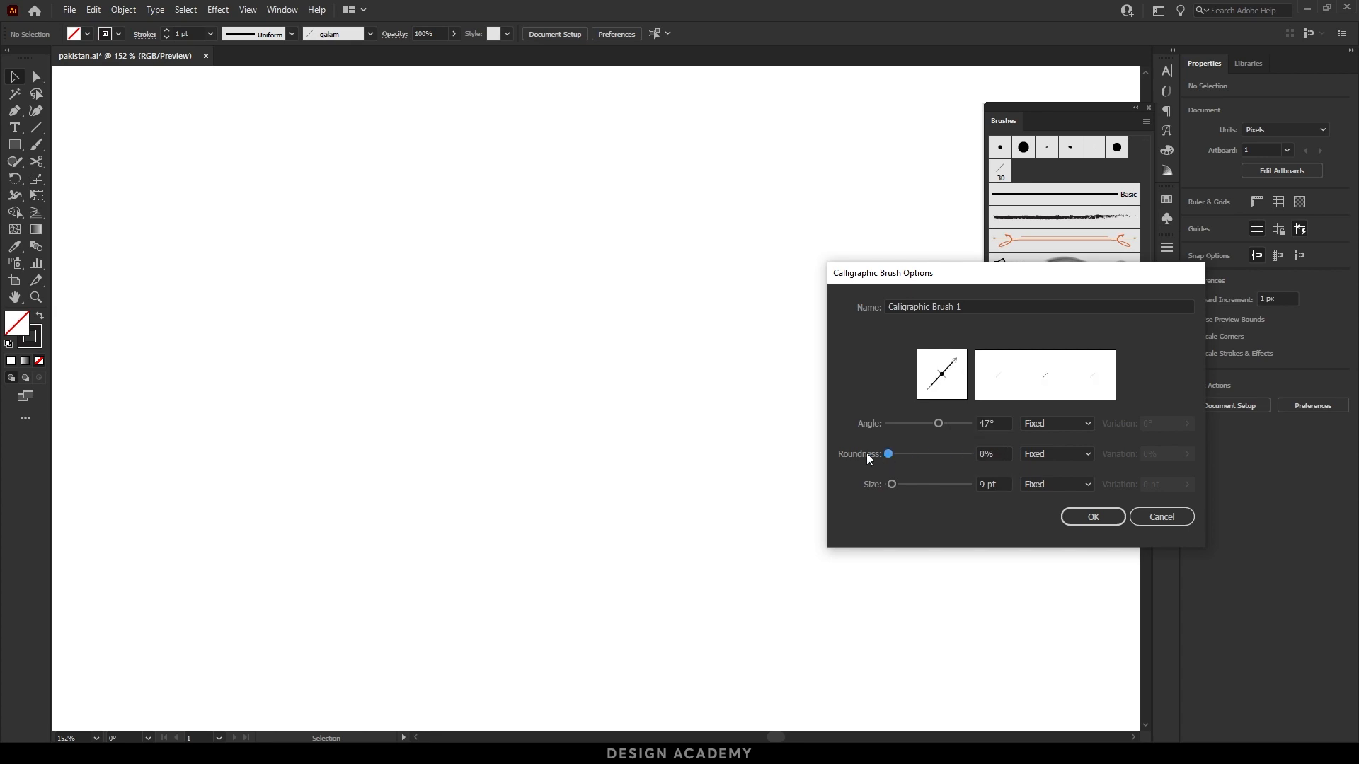
left_click(1005, 482)
type("30")
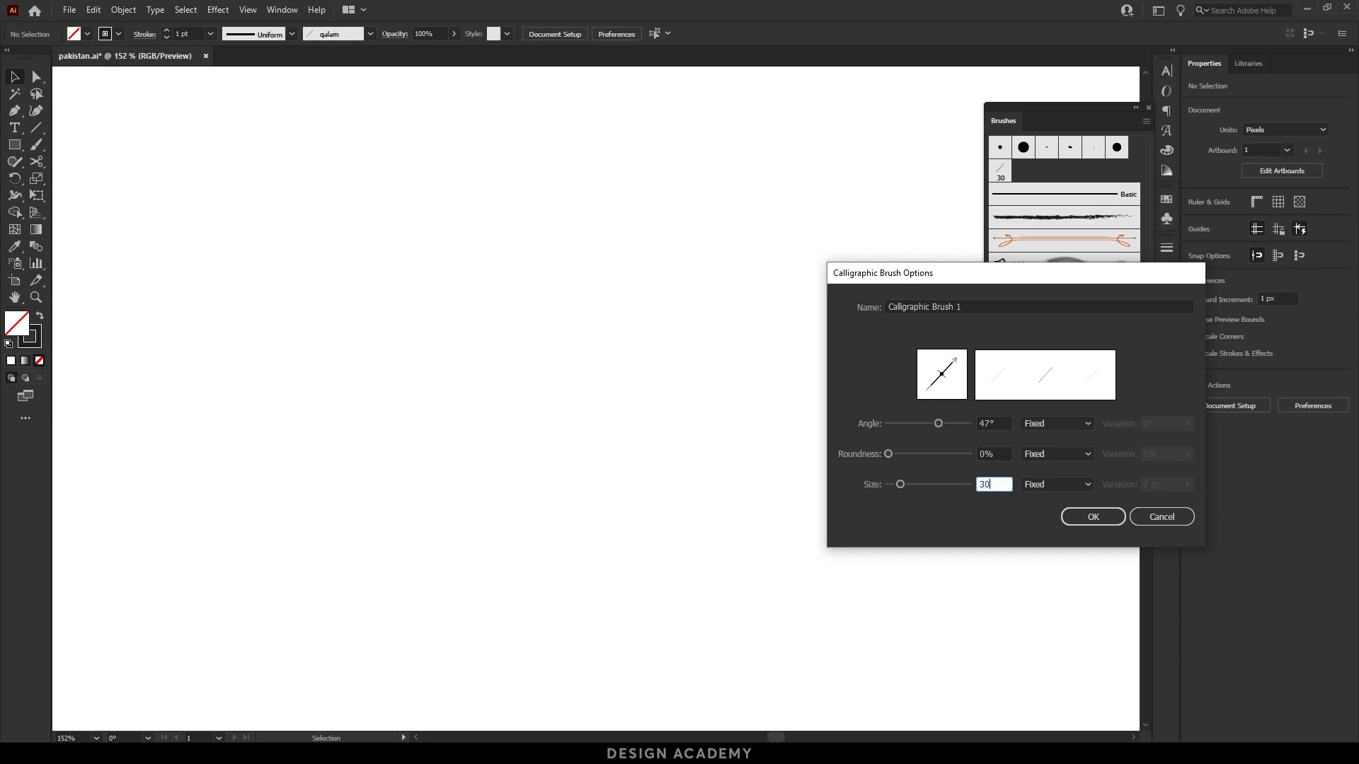
left_click(1081, 518)
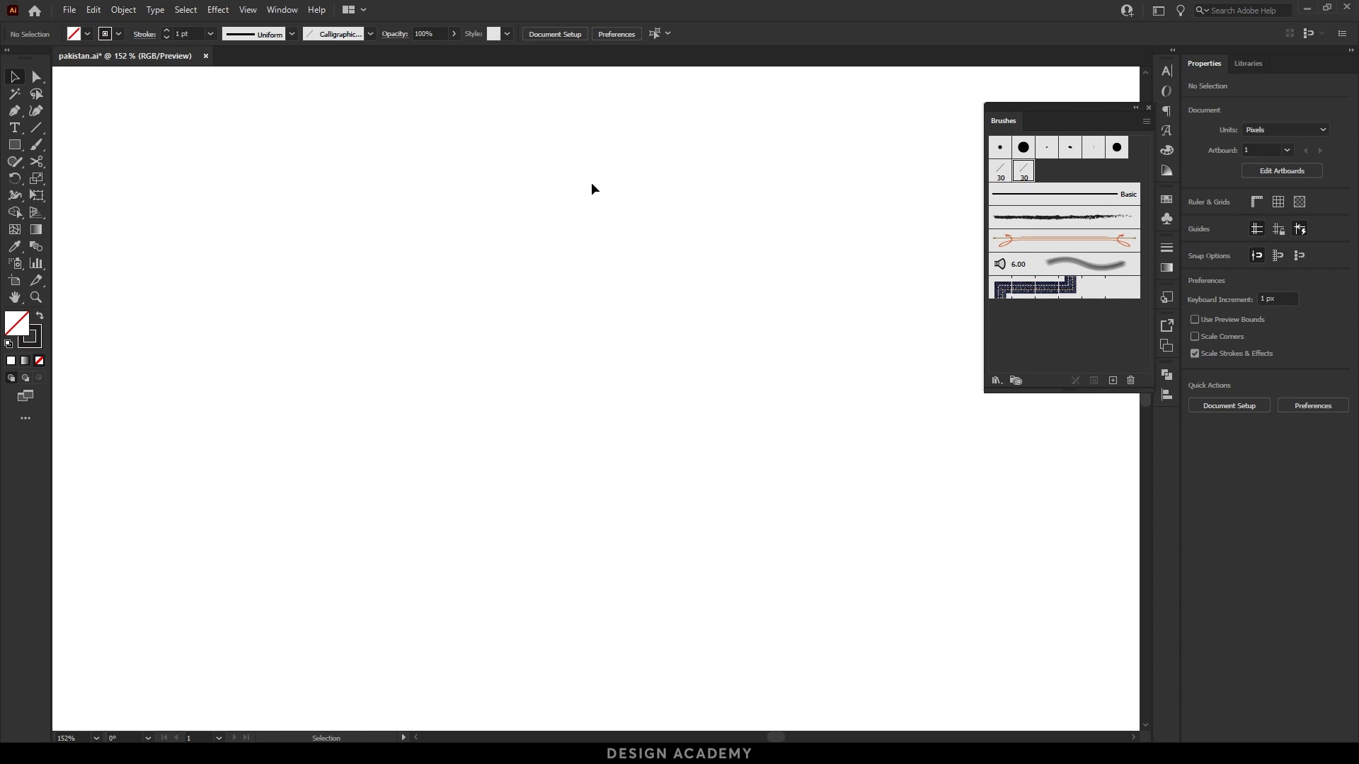
Paint a curved test stroke with the new calligraphic brush on the upper part of the empty artboard.
left_click(36, 144)
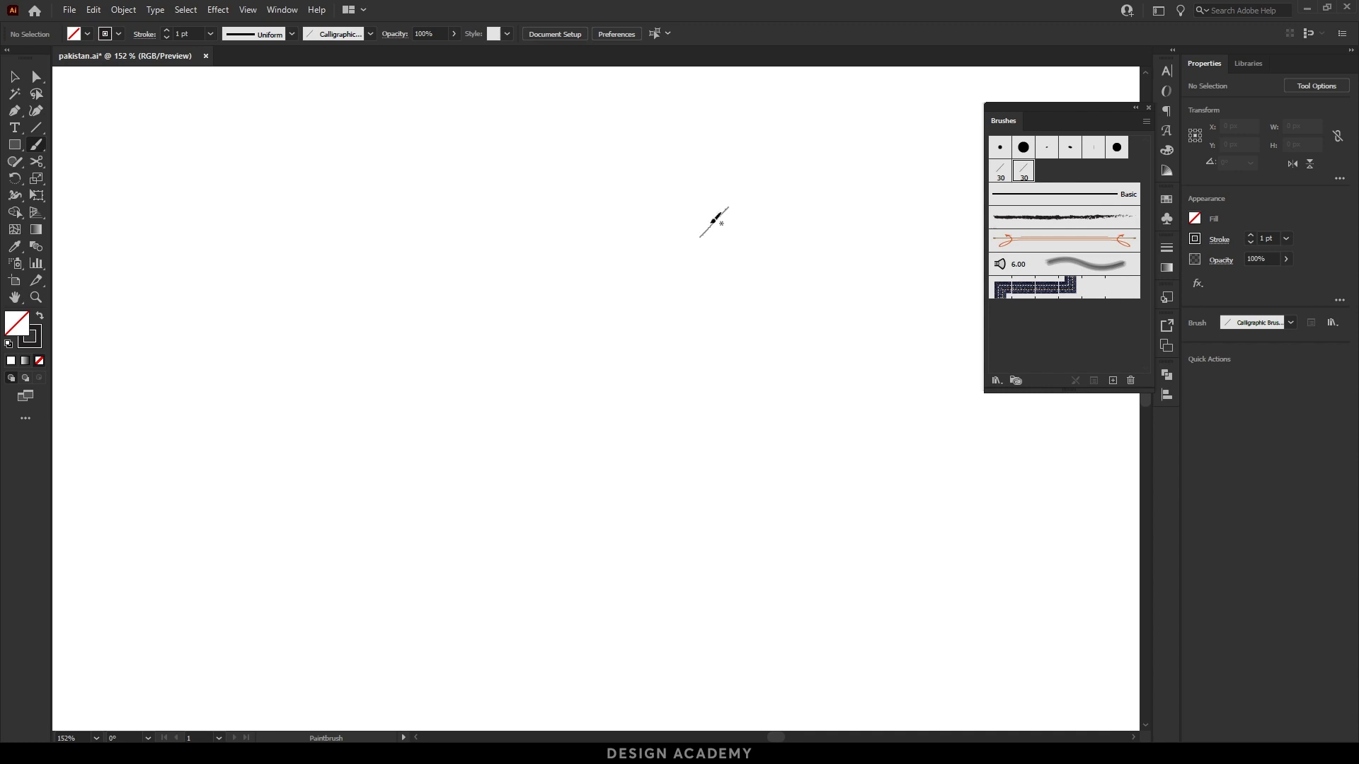
mouse_move(664, 194)
left_mouse_down()
mouse_move(783, 243)
mouse_move(765, 270)
mouse_move(615, 310)
left_mouse_up()
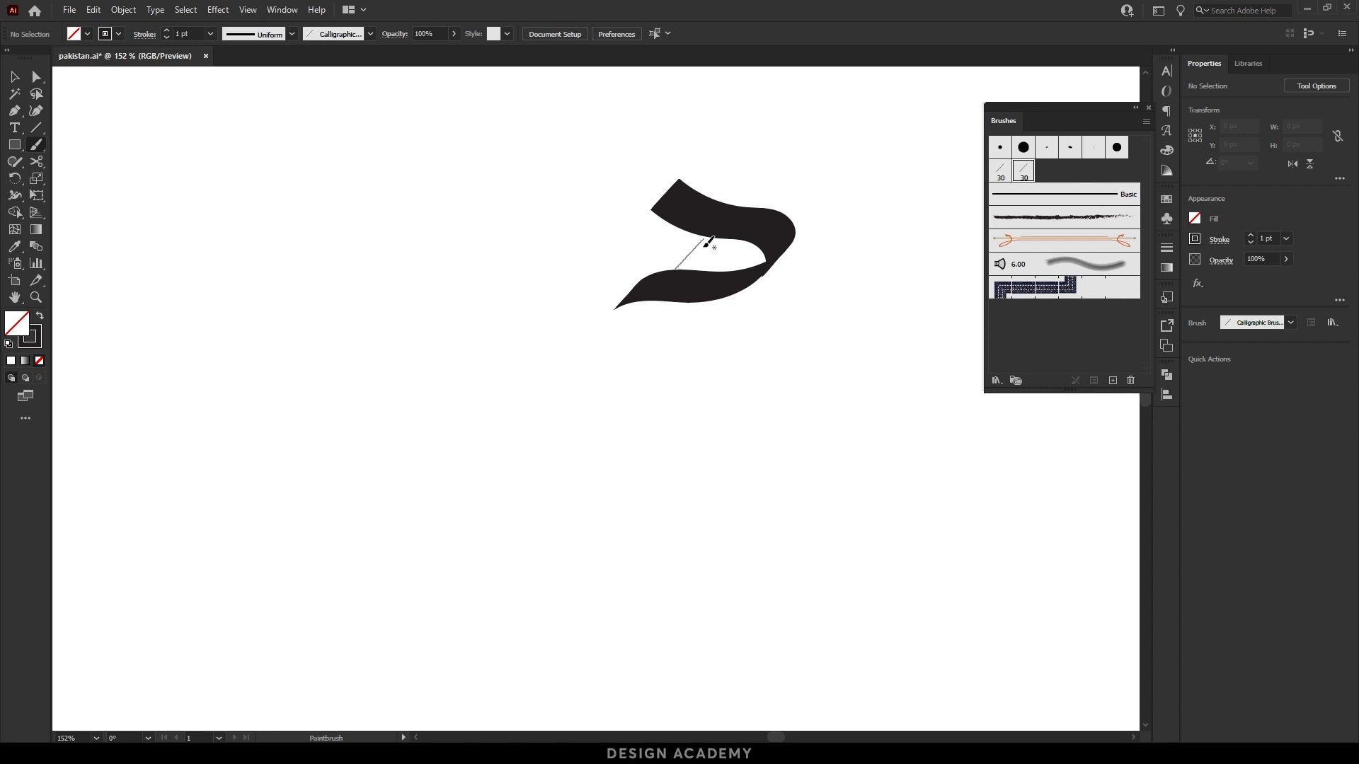
Set the new calligraphic brush's angle to 62° and apply the change to the existing stroke.
double_click(1023, 171)
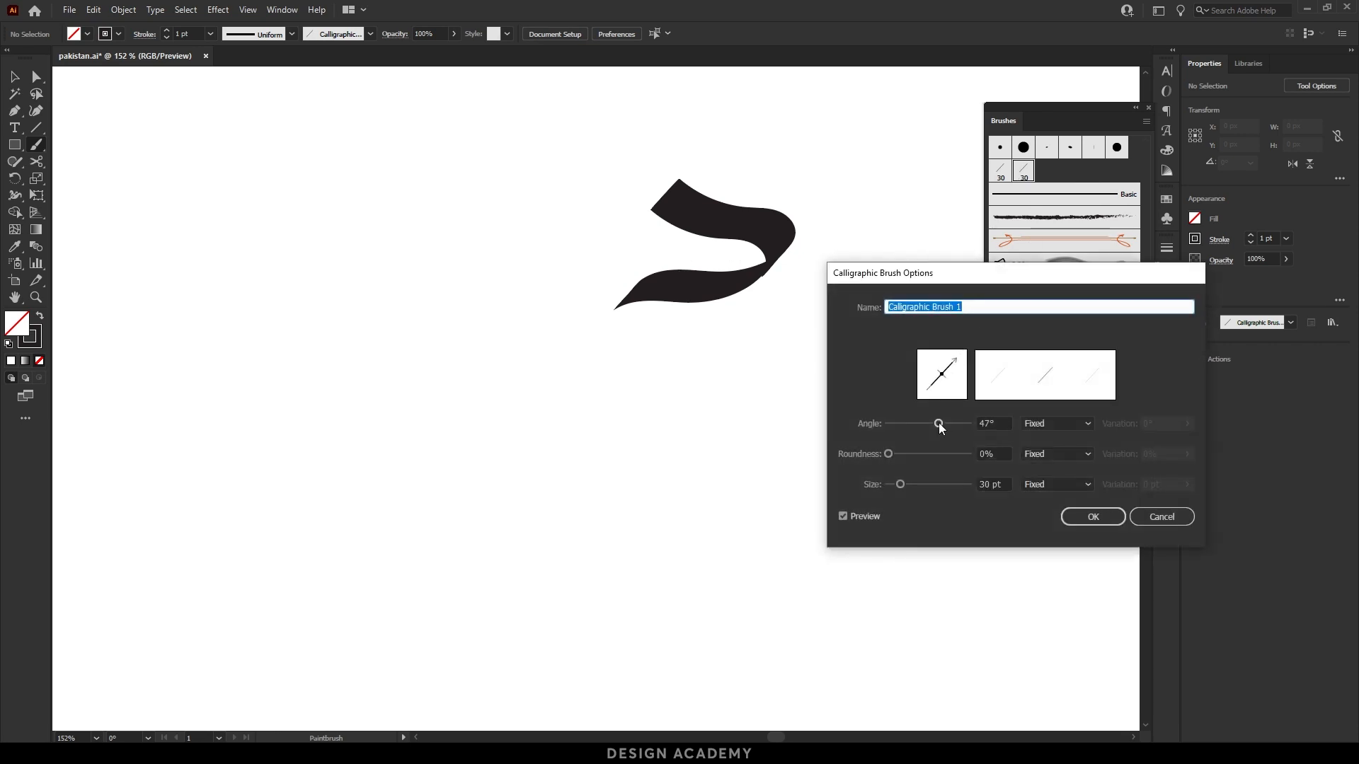
left_click_drag(938, 424, 942, 430)
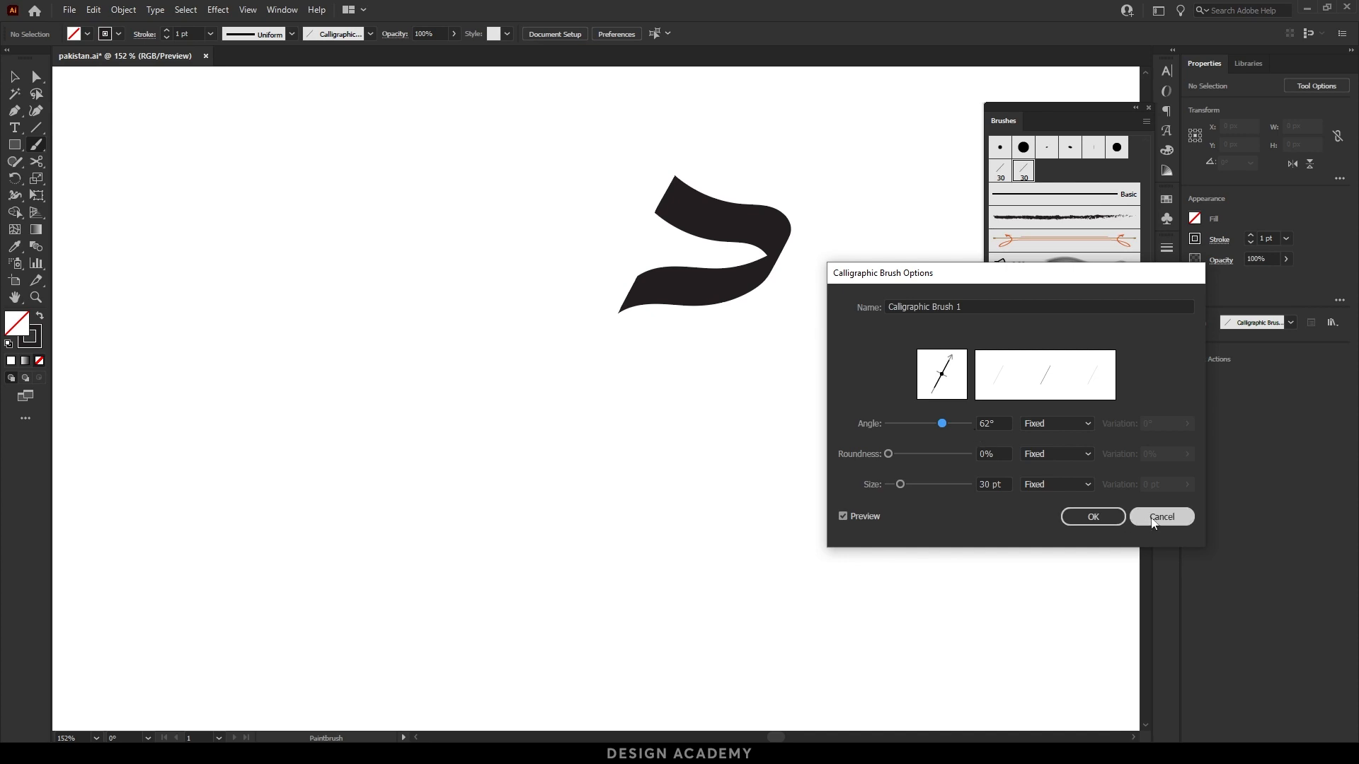
left_click(1104, 521)
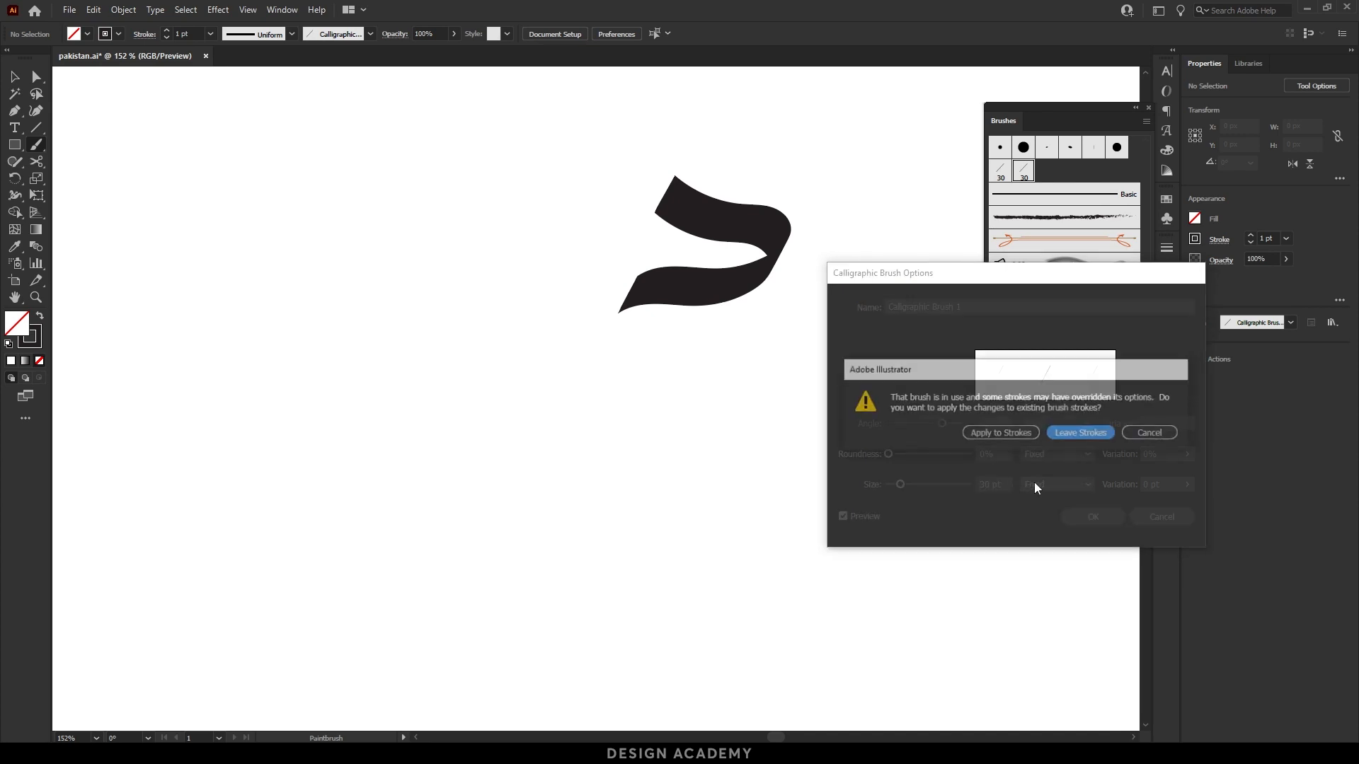
left_click(987, 434)
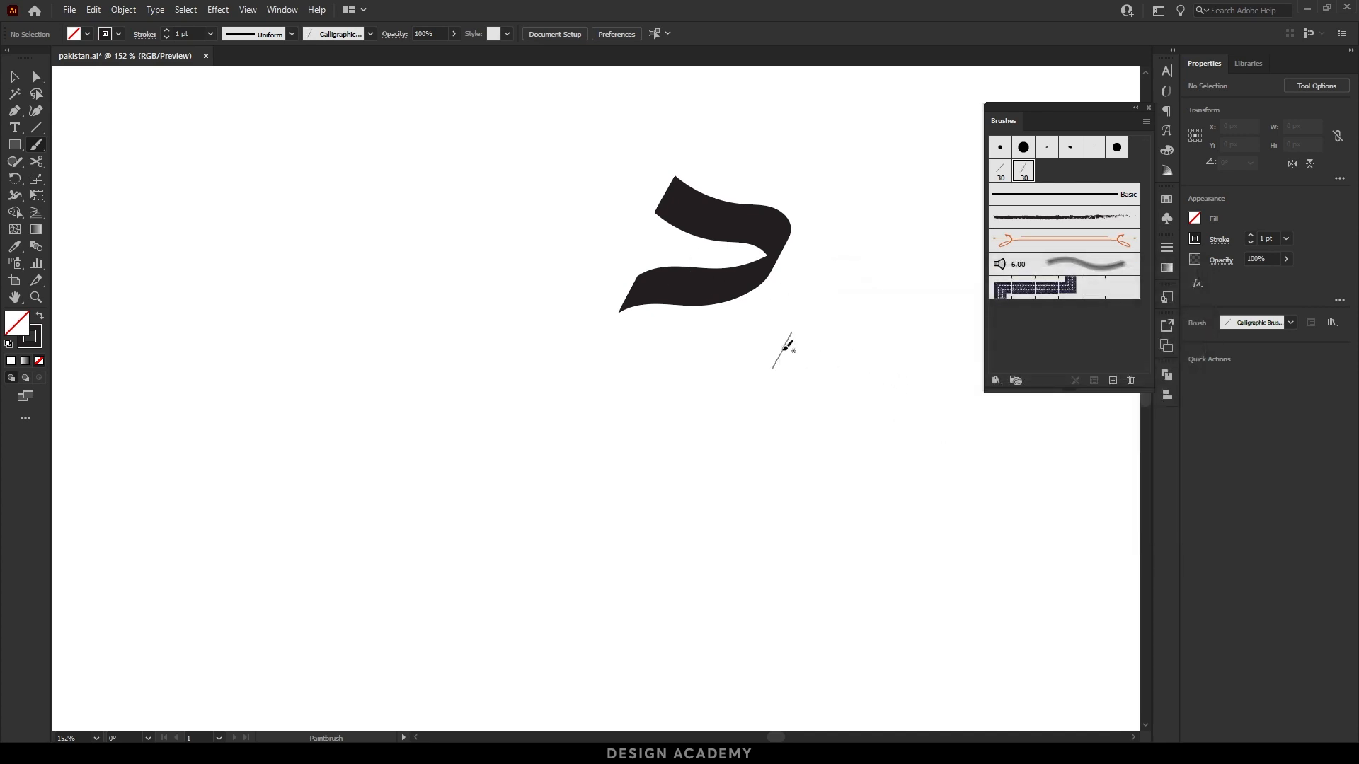
Paint three more curved test strokes below and to the left of the first one with the 62° brush.
mouse_move(770, 370)
left_mouse_down()
mouse_move(823, 410)
mouse_move(776, 421)
mouse_move(725, 405)
mouse_move(697, 504)
left_mouse_up()
mouse_move(370, 227)
left_mouse_down()
mouse_move(397, 247)
mouse_move(384, 243)
mouse_move(309, 422)
mouse_move(337, 513)
left_mouse_up()
mouse_move(477, 206)
left_mouse_down()
mouse_move(546, 250)
mouse_move(479, 236)
mouse_move(608, 622)
left_mouse_up()
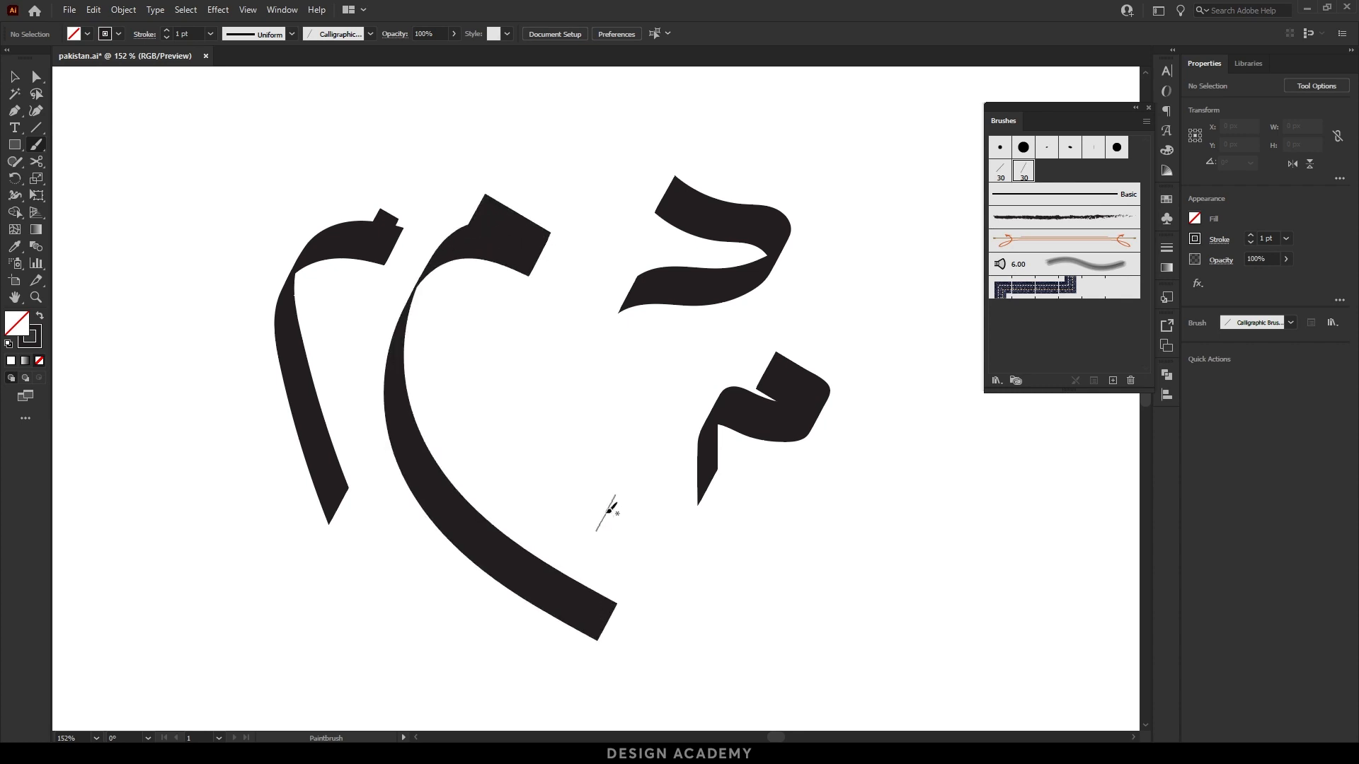
Undo the additional test strokes and the brush angle change, keeping only the first stroke.
key("ctrl+z")
key("ctrl+z")
key("ctrl+z")
key("ctrl+z")
key("ctrl+z")
key("ctrl+z")
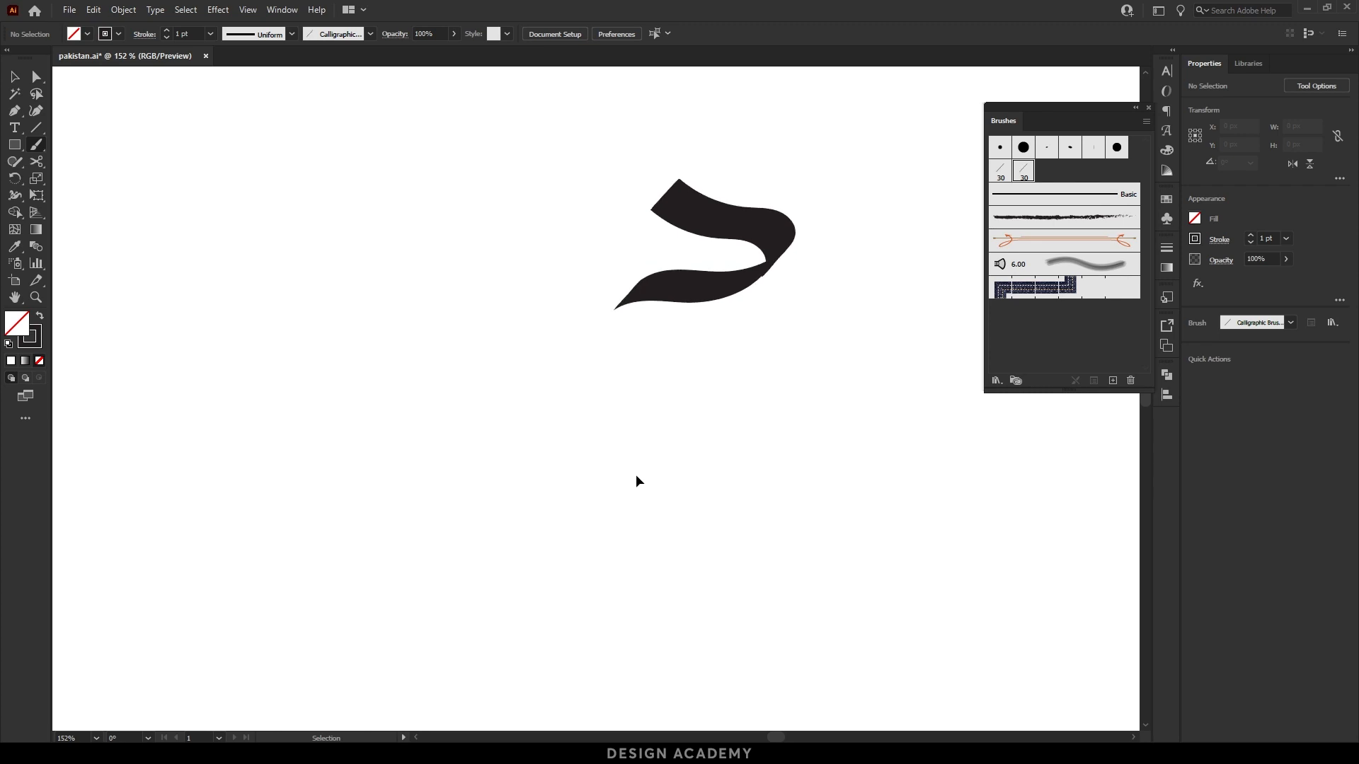
key("v")
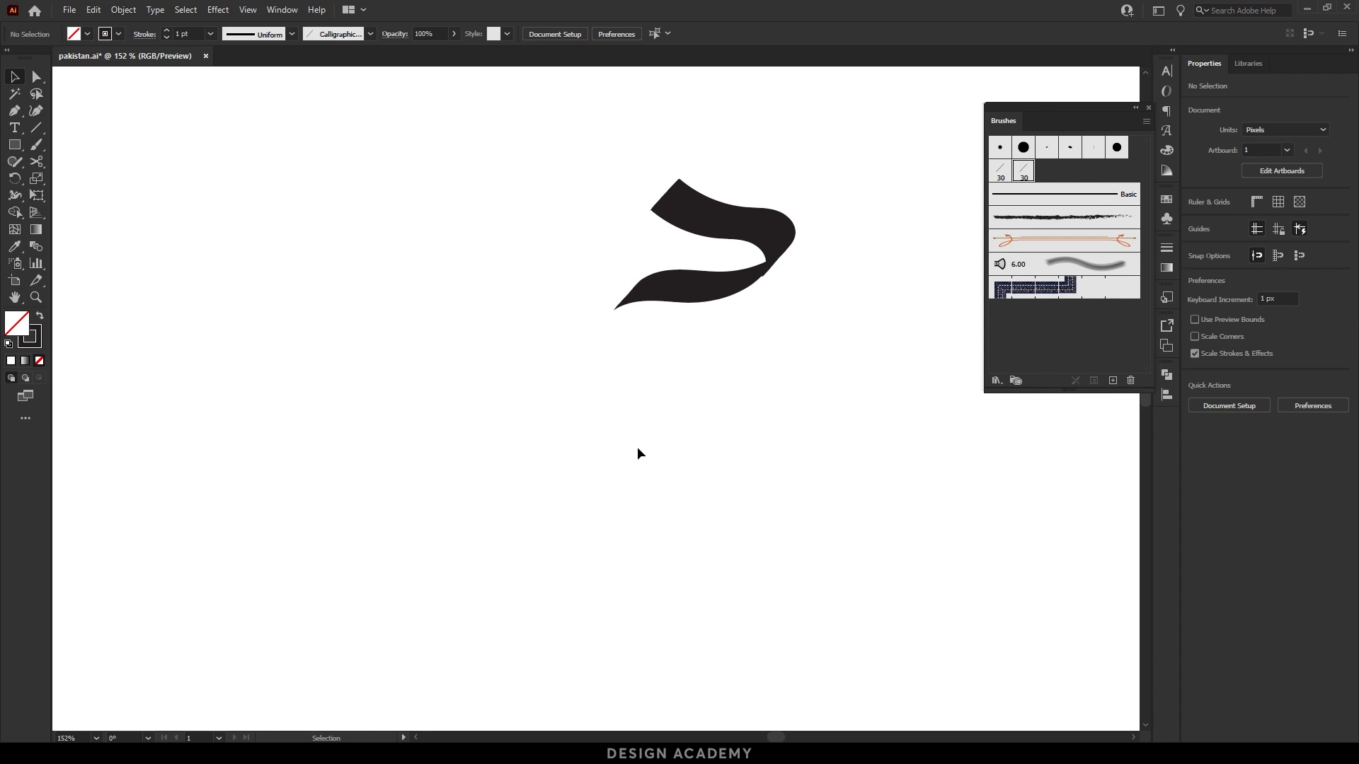
Paint the pe, alif, kaf, seen and tall alif strokes of the word پاکستان with the qalam brush.
key("b")
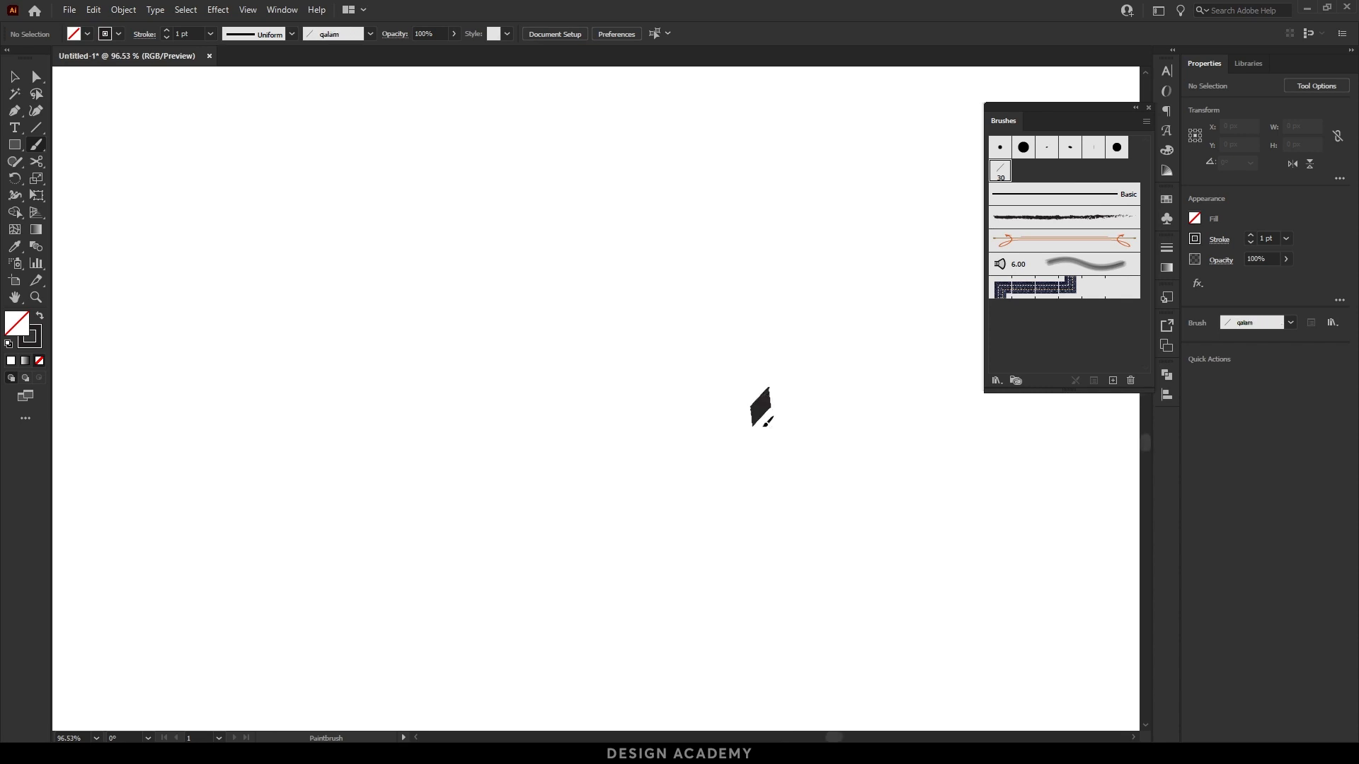
mouse_move(761, 396)
left_mouse_down()
mouse_move(649, 195)
mouse_move(676, 150)
mouse_move(567, 286)
mouse_move(659, 463)
mouse_move(589, 478)
left_mouse_up()
key("ctrl+z")
mouse_move(650, 145)
left_mouse_down()
mouse_move(573, 301)
mouse_move(610, 505)
mouse_move(594, 473)
mouse_move(461, 513)
mouse_move(458, 224)
left_mouse_up()
mouse_move(429, 327)
left_mouse_down()
mouse_move(443, 470)
mouse_move(431, 388)
mouse_move(427, 489)
mouse_move(425, 283)
left_mouse_up()
key("ctrl+z")
key("ctrl+z")
Paint the large curved noon bowl at the left end of the word, redoing the stroke as needed.
mouse_move(425, 516)
left_mouse_down()
mouse_move(283, 305)
mouse_move(279, 425)
mouse_move(283, 305)
left_mouse_up()
key("ctrl+z")
key("ctrl+z")
mouse_move(427, 505)
left_mouse_down()
mouse_move(297, 280)
mouse_move(354, 495)
mouse_move(265, 279)
left_mouse_up()
key("ctrl+z")
key("ctrl+z")
left_click_drag(429, 515, 293, 301)
key("ctrl+z")
mouse_move(428, 514)
left_mouse_down()
mouse_move(417, 278)
mouse_move(449, 261)
mouse_move(426, 518)
mouse_move(278, 411)
mouse_move(429, 277)
left_mouse_up()
key("ctrl+z")
Add and arrange the diamond dots: one inside the noon, two stacked beside the tall alif and one beneath the pe.
mouse_move(356, 398)
left_mouse_down()
mouse_move(711, 577)
mouse_move(735, 569)
left_mouse_up()
key("v")
left_click(761, 591)
mouse_move(733, 572)
left_mouse_down()
mouse_move(718, 601)
mouse_move(499, 387)
mouse_move(500, 424)
left_mouse_up()
left_click(792, 650)
key("ctrl+z")
key("ctrl+z")
left_click(779, 620)
left_click(531, 400)
left_click(549, 435)
Paint the long sweeping bar across the top of the kaf strokes and duplicate the dot beneath the pe beside the original.
key("b")
mouse_move(838, 166)
left_mouse_down()
mouse_move(522, 234)
mouse_move(476, 267)
mouse_move(637, 198)
mouse_move(471, 298)
left_mouse_up()
key("ctrl+z")
key("v")
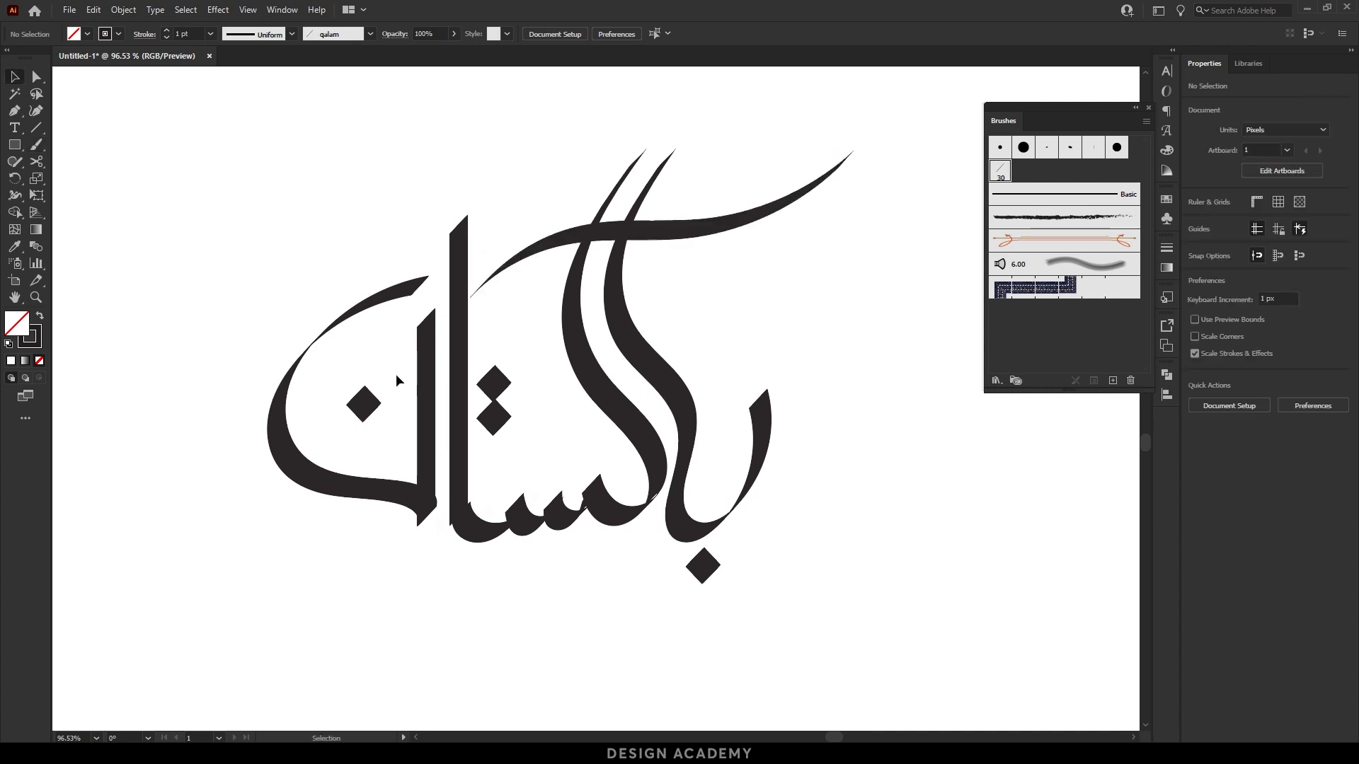
left_click_drag(704, 570, 745, 572)
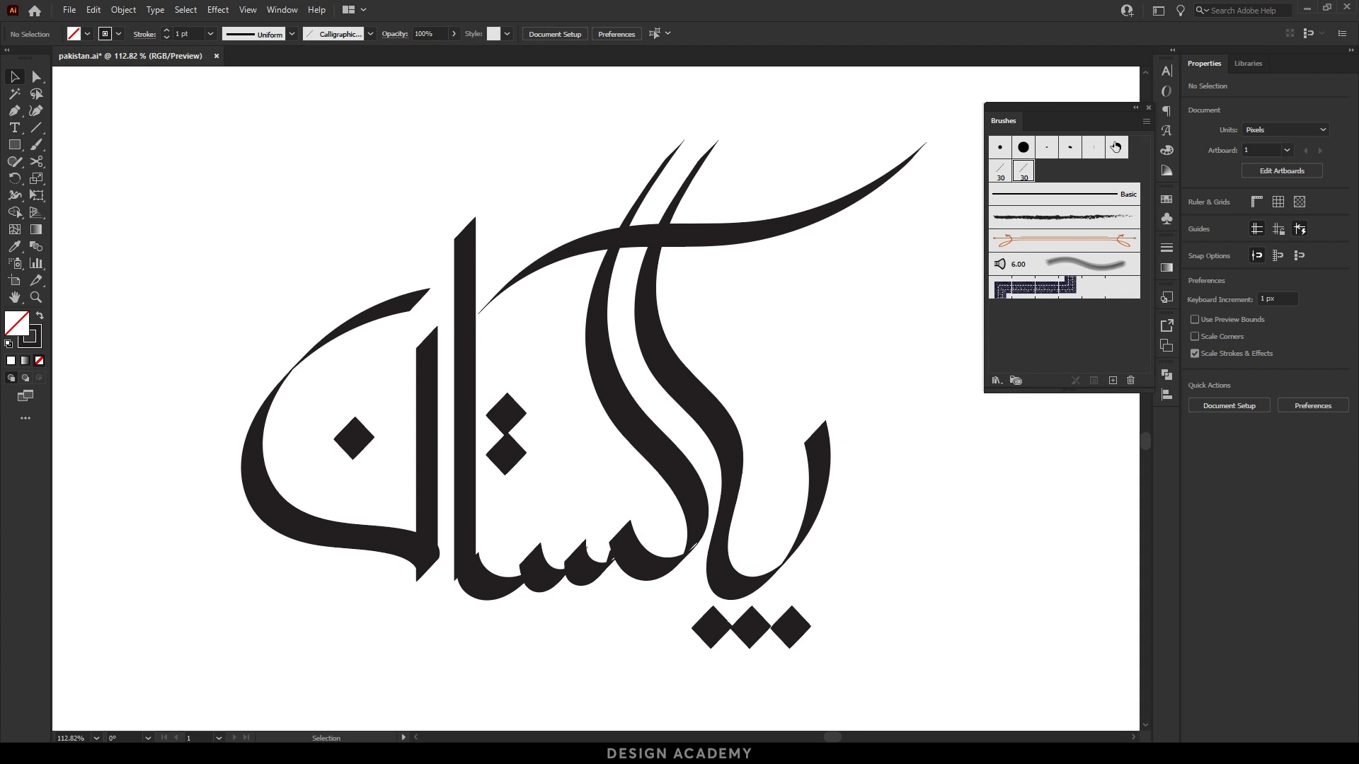
Dock the floating Brushes panel with the collapsed panels.
mouse_move(1090, 111)
left_mouse_down()
mouse_move(1163, 427)
mouse_move(1178, 429)
left_mouse_up()
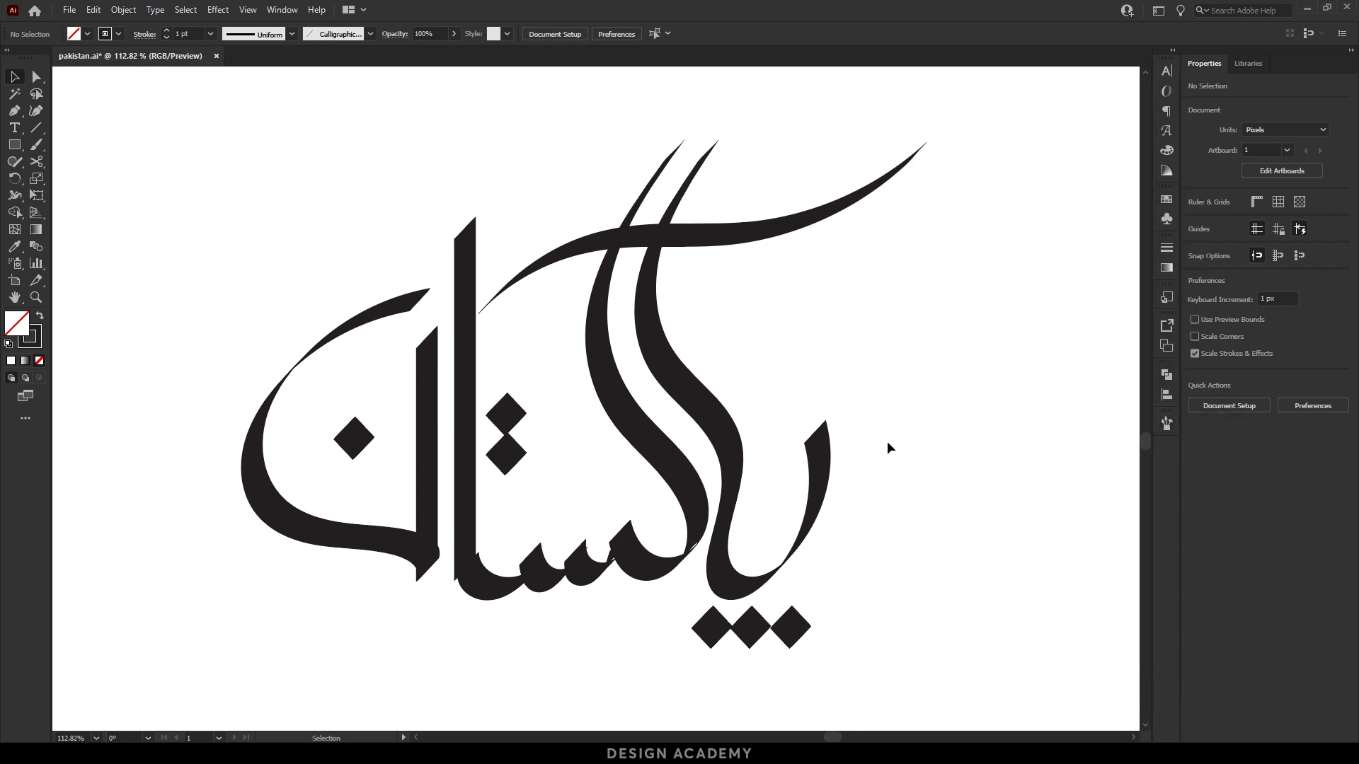
Cut the pe stroke at the thin point of its lower right curve with the Scissors tool.
left_click_drag(881, 401, 761, 362)
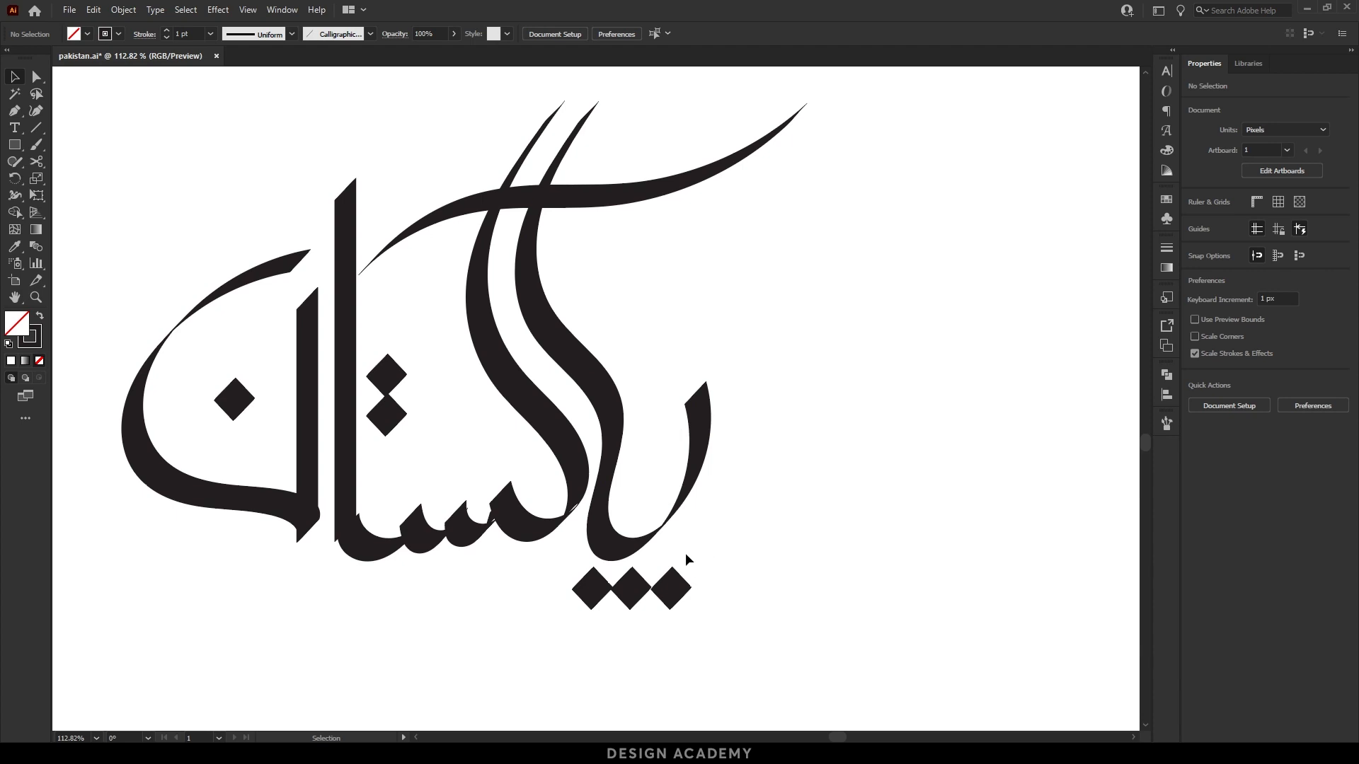
scroll(641, 564, "up", 3)
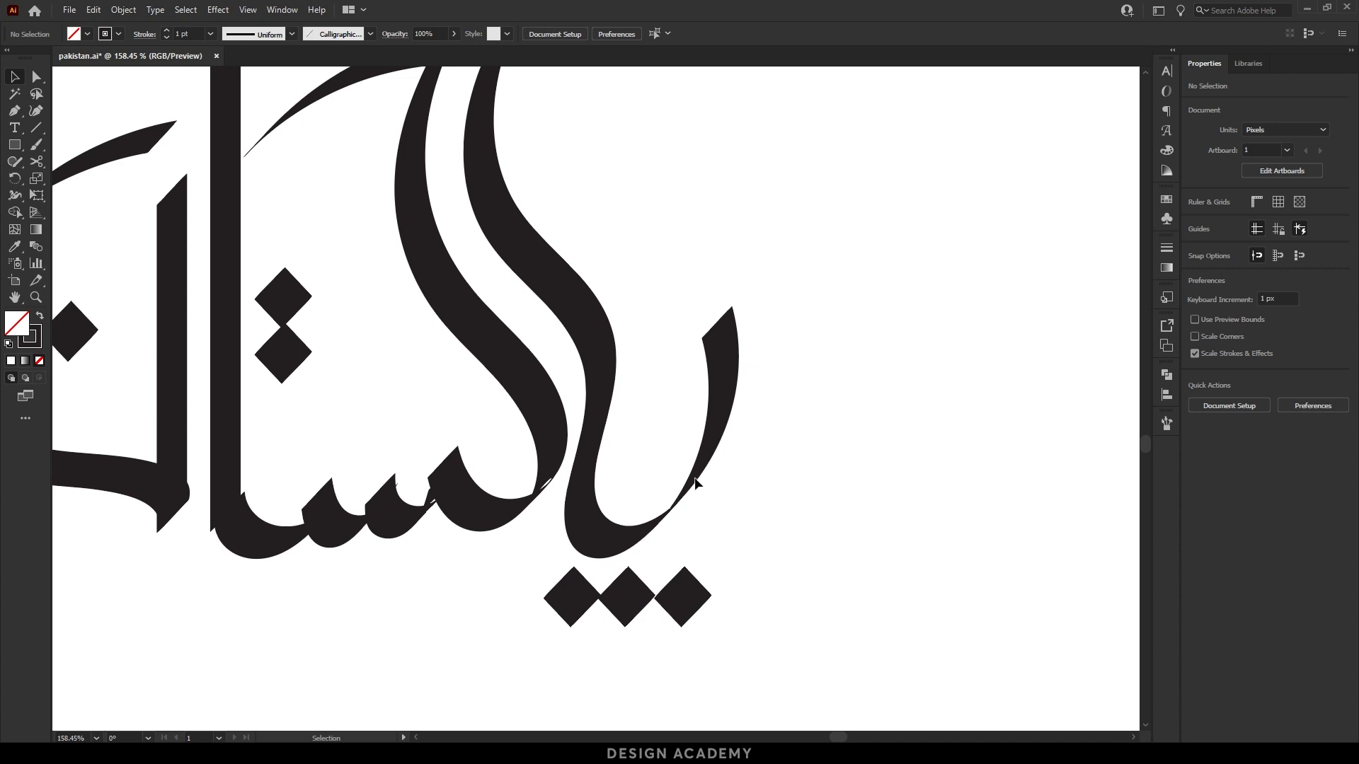
scroll(665, 480, "up", 3)
left_click(698, 459)
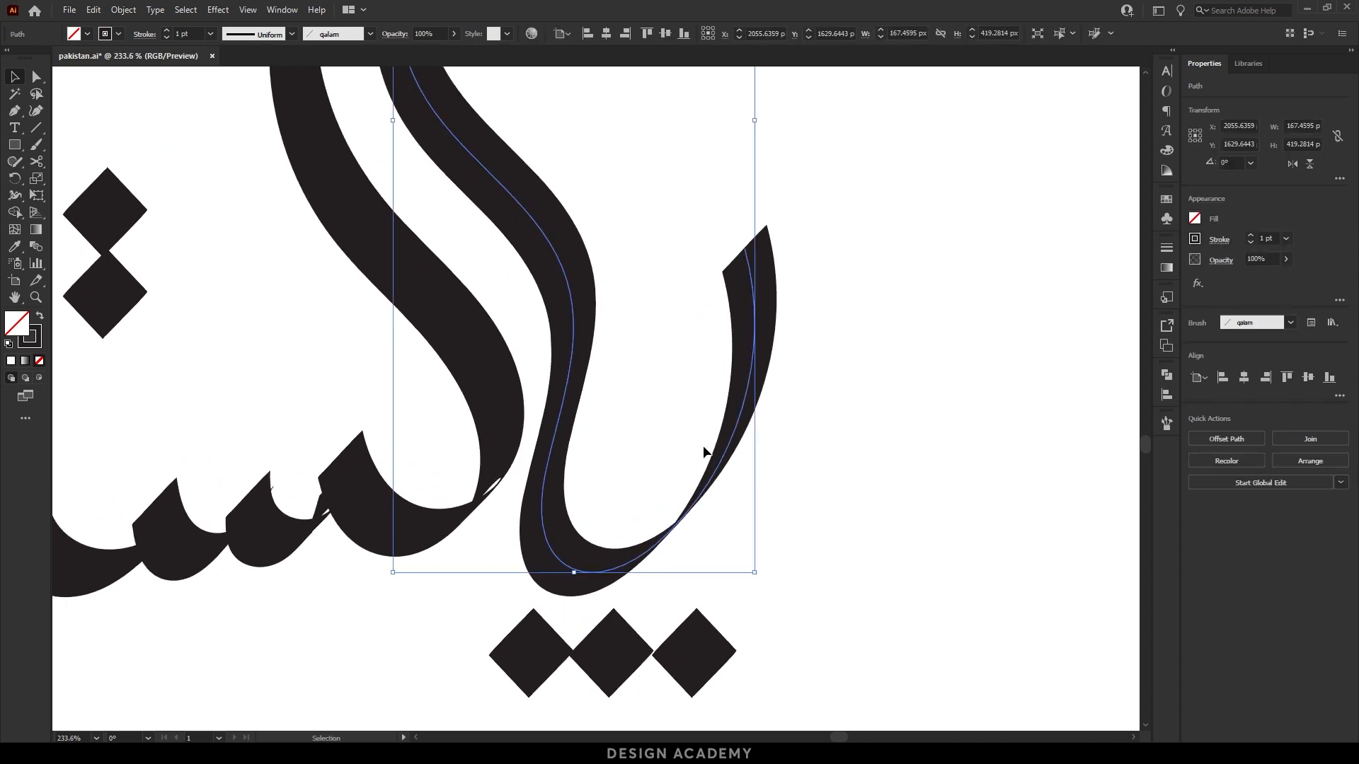
left_click(36, 161)
left_click(676, 525)
key("v")
key("Delete")
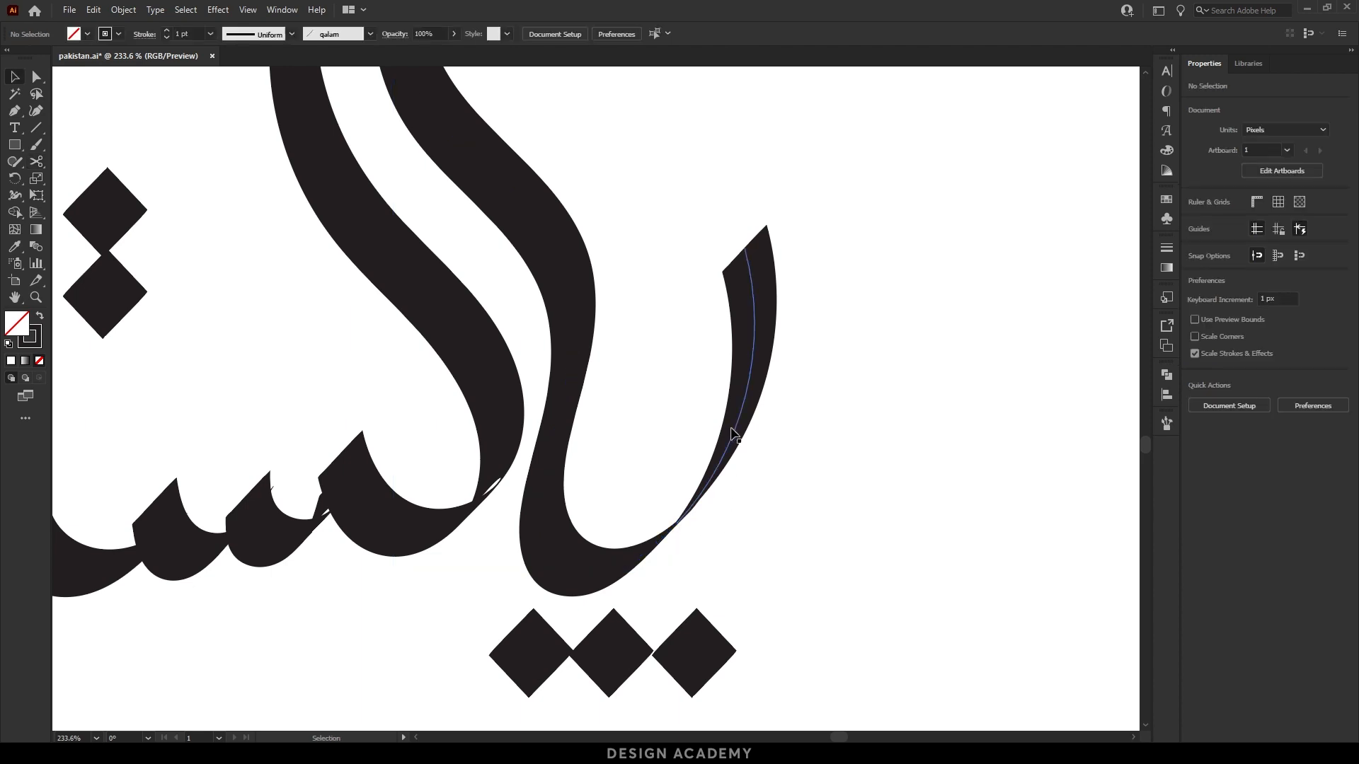
Move the cut-off upright end of the pe far to the right, away from the word.
left_click_drag(733, 433, 966, 442)
scroll(782, 564, "down", 5)
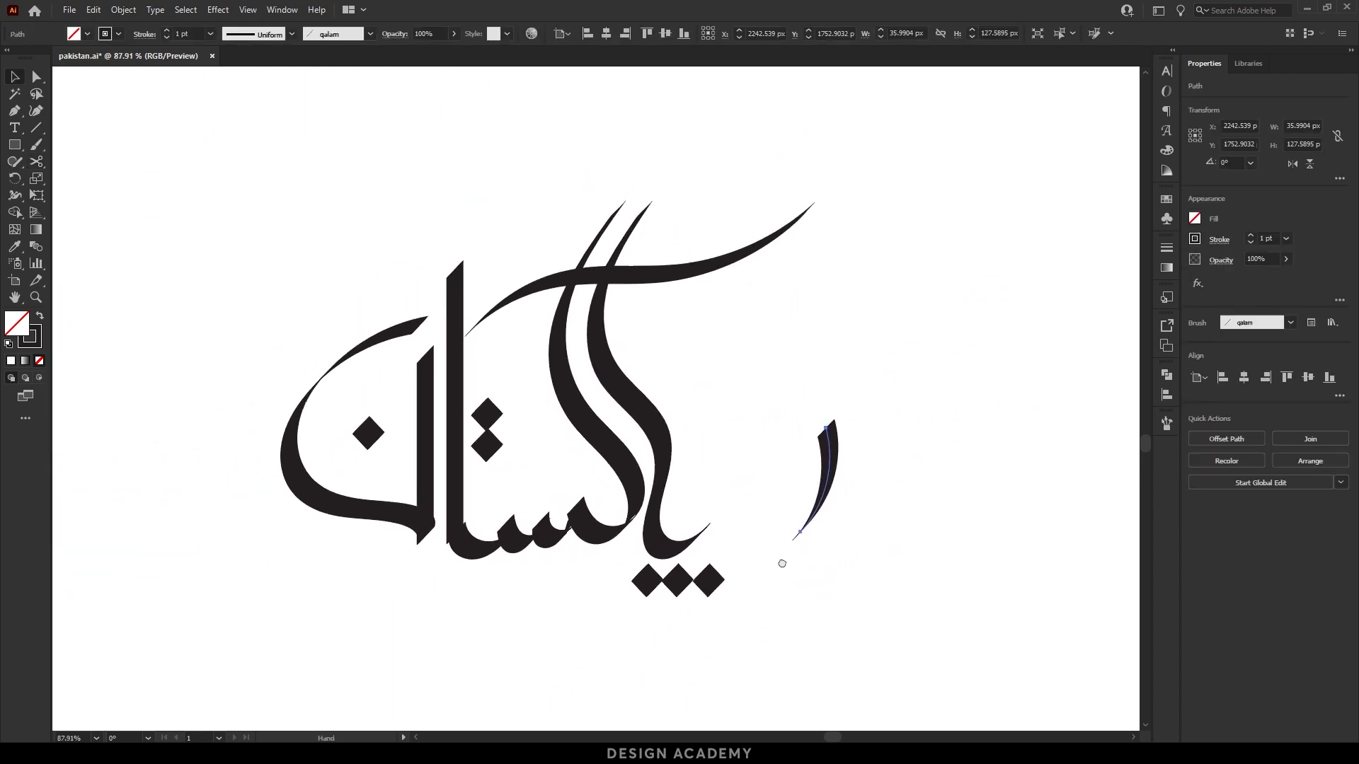
left_click_drag(830, 463, 999, 472)
left_click_drag(879, 442, 1038, 572)
left_click(913, 584)
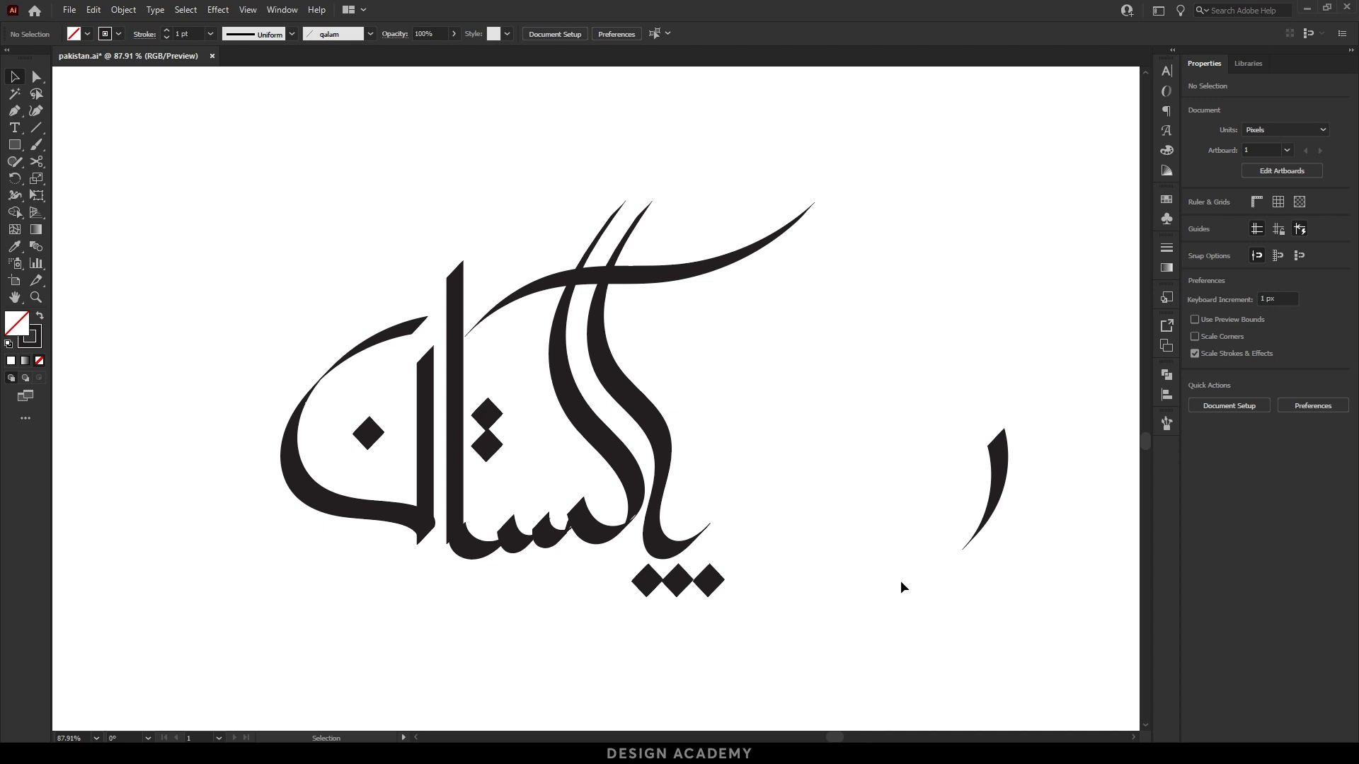
Shift the lower right anchor point of the middle dot beneath the pe slightly to even out its diamond shape.
key("ctrl+space")
left_click_drag(672, 589, 933, 600)
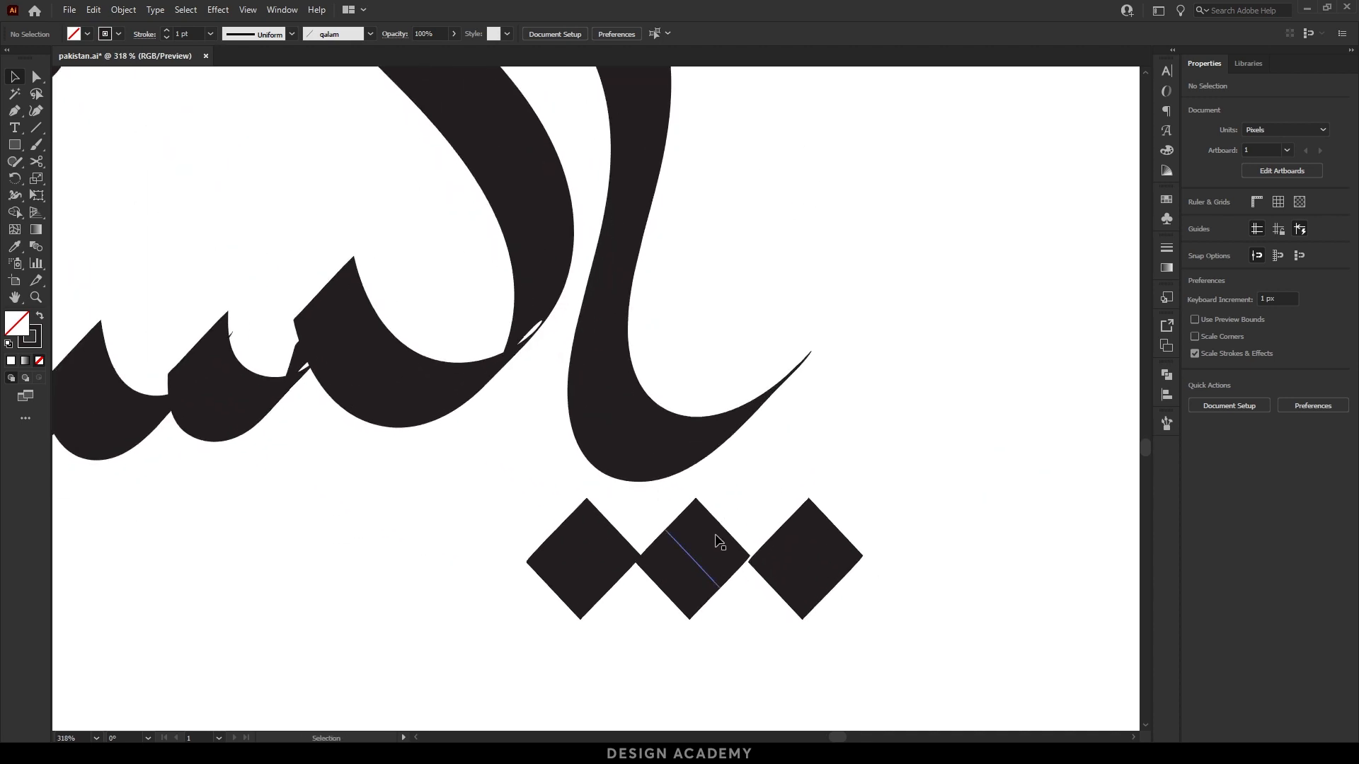
scroll(716, 540, "down", 3)
key("a")
left_click_drag(691, 501, 695, 506)
left_click(739, 514)
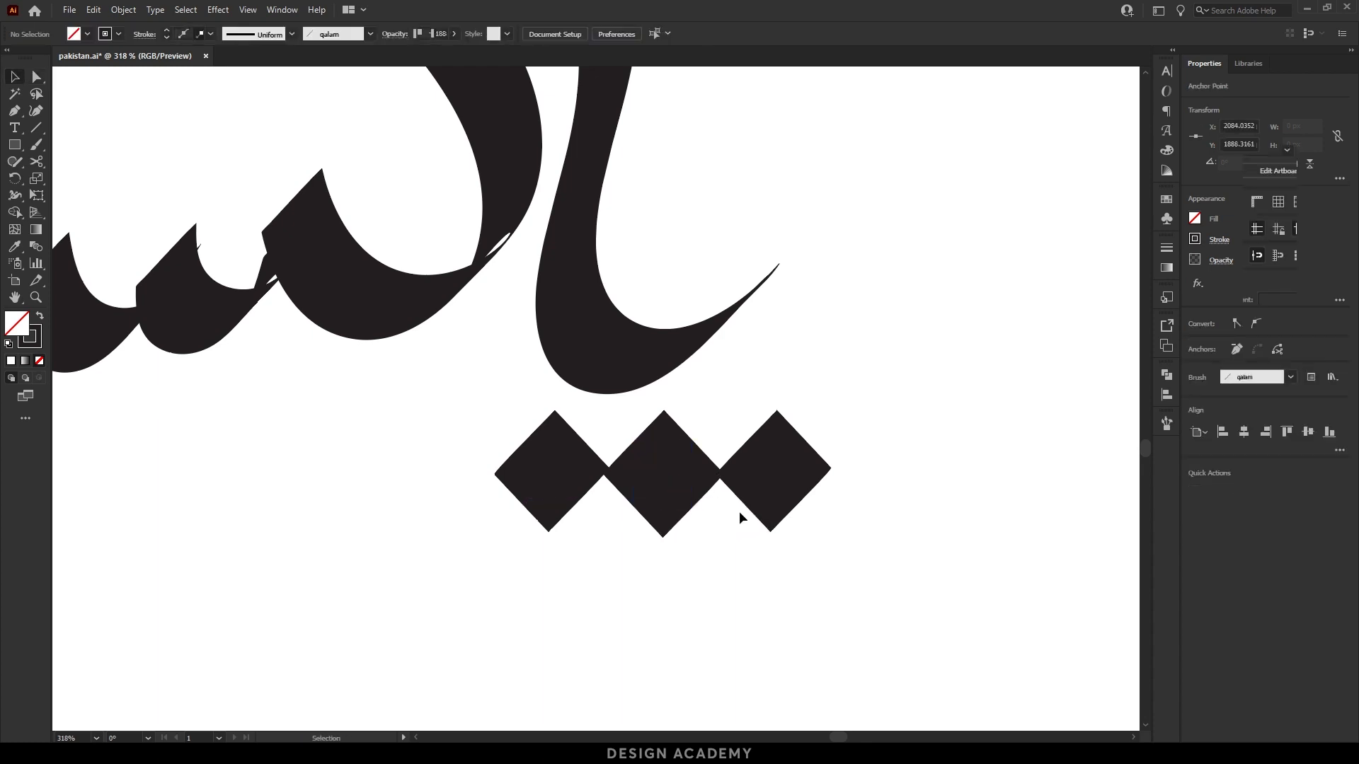
Delete the two outer dots beneath the pe, keeping only the corrected middle dot.
key("v")
left_click(777, 488)
key("Delete")
left_click(575, 480)
key("Delete")
Duplicate the remaining dot to its left and again centred below the pair, forming a three-dot triangle.
left_click_drag(586, 477, 716, 536)
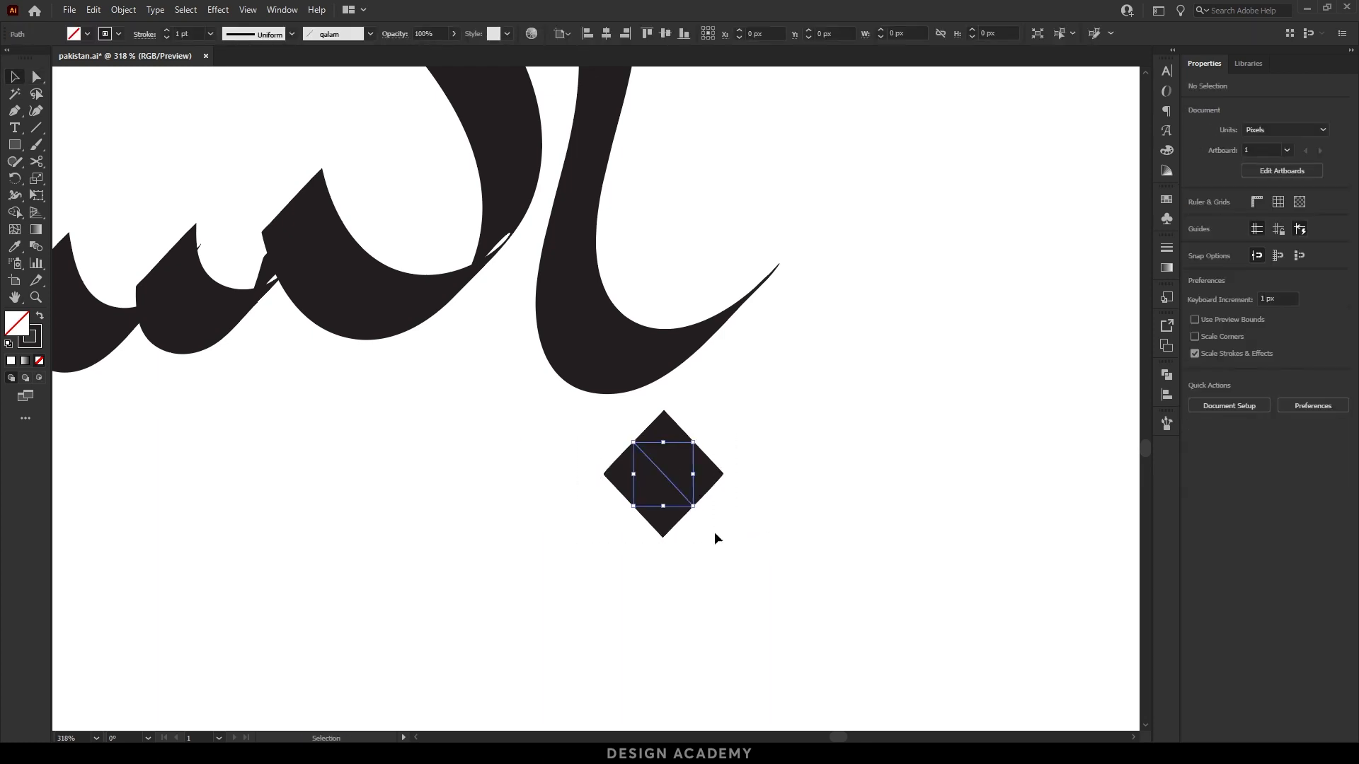
left_click_drag(661, 483, 544, 475)
left_click(468, 584)
left_click_drag(465, 585, 687, 473)
left_click(567, 499)
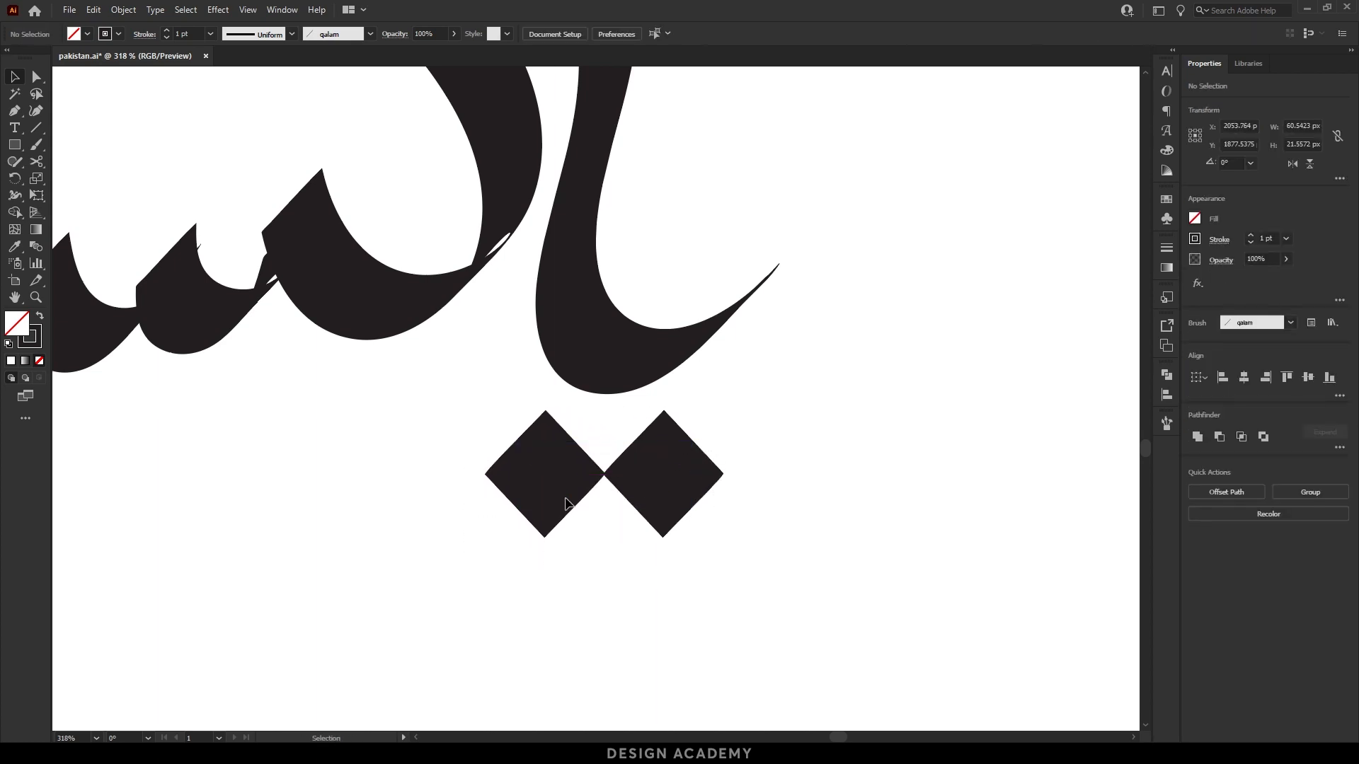
left_click_drag(559, 493, 615, 579)
left_click_drag(614, 572, 614, 572)
left_click(731, 607)
Expand the appearance of the three dots beneath the pe into filled shapes.
mouse_move(799, 600)
left_mouse_down()
mouse_move(438, 449)
mouse_move(555, 442)
left_mouse_up()
left_click(125, 10)
left_click(189, 191)
left_click(420, 423)
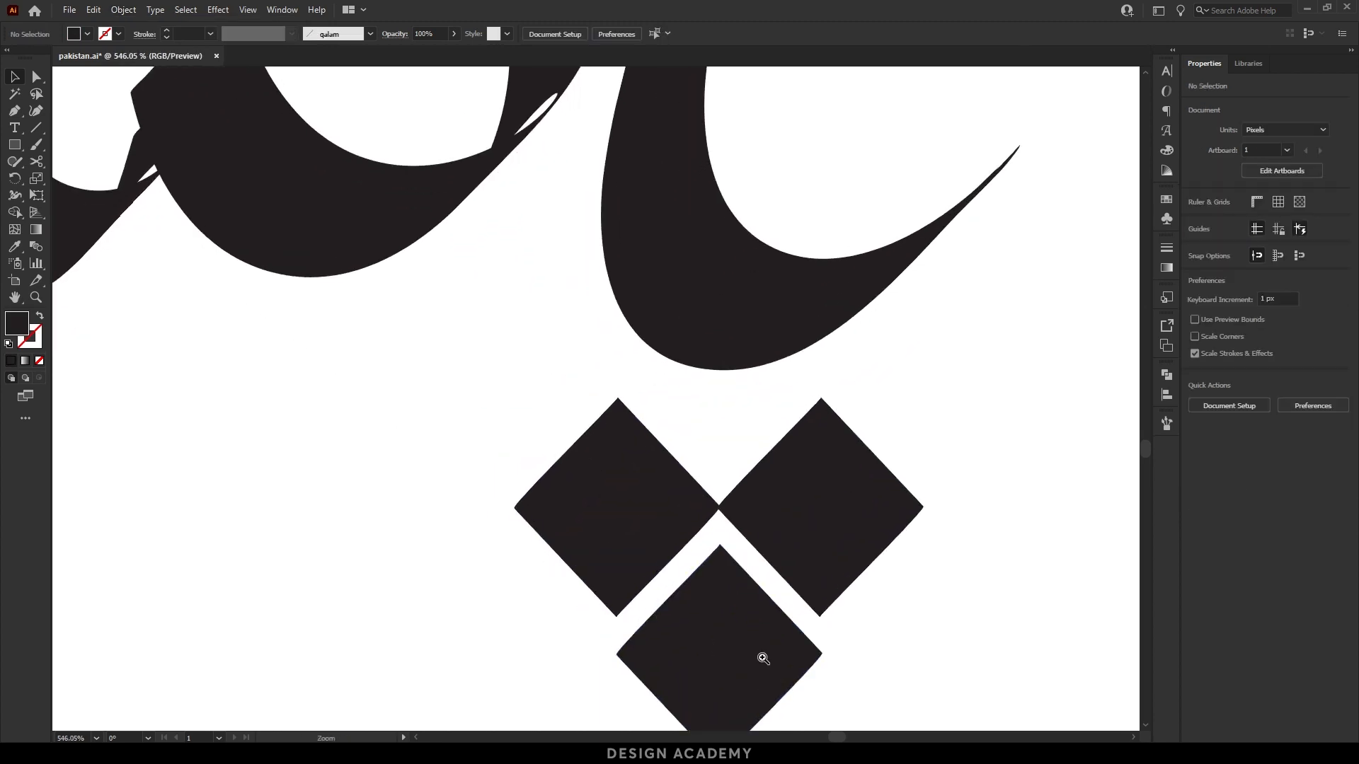
Move the lower dot of the triangle slightly closer to the upper two to tighten the cluster.
left_click_drag(763, 658, 965, 655)
left_click_drag(719, 549, 714, 550)
left_click_drag(723, 431, 809, 559)
left_click_drag(671, 577, 671, 539)
left_click_drag(812, 441, 578, 434)
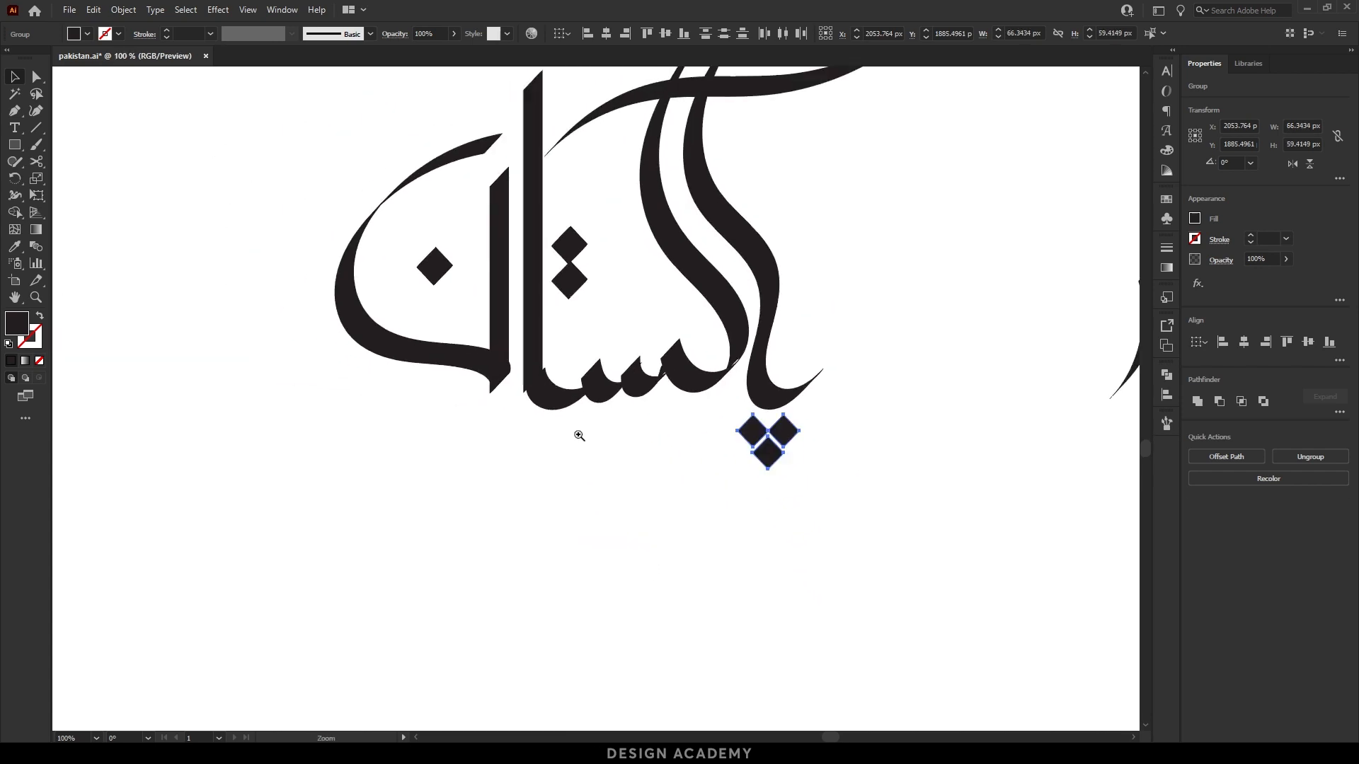
left_click_drag(716, 513, 517, 513)
left_click(624, 497)
Reshape the tail end of the pe stroke by moving its anchor points slightly upward in isolation mode.
left_click_drag(666, 480, 611, 480)
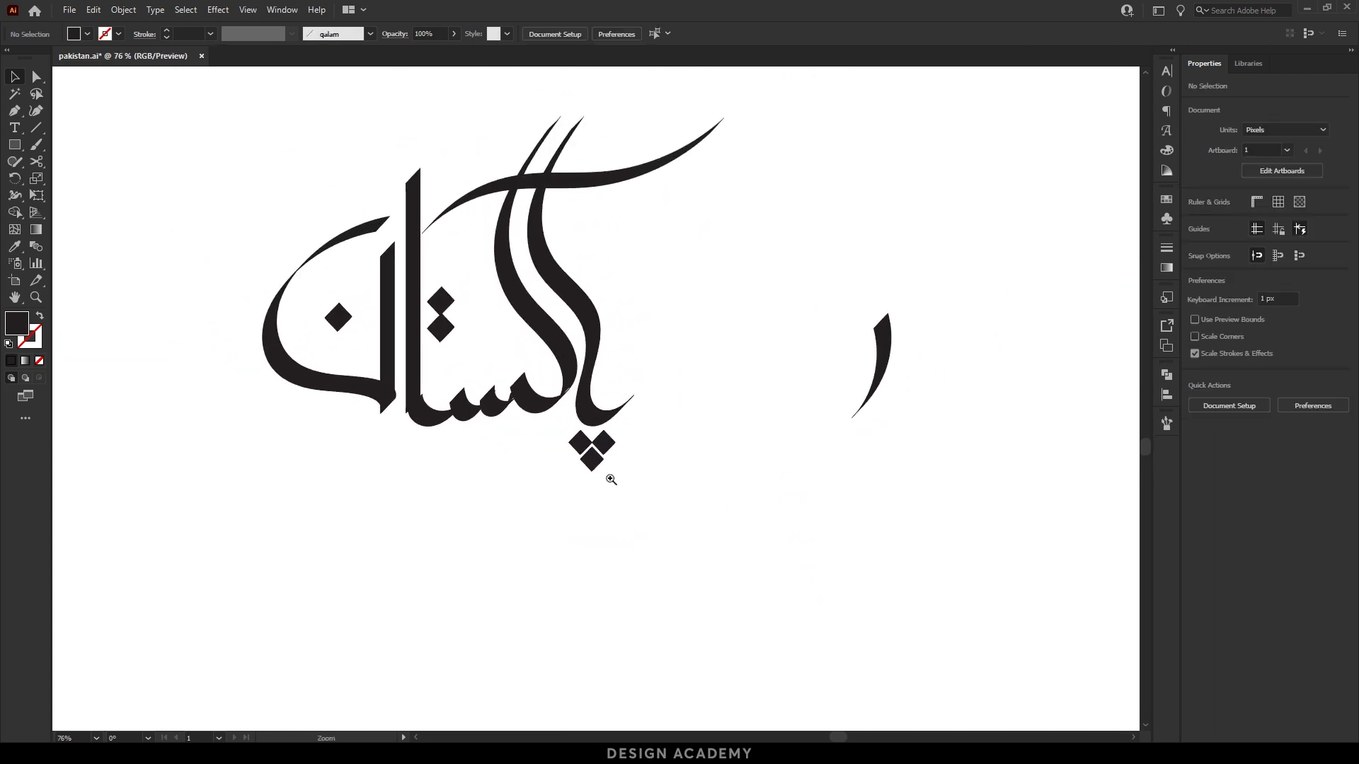
scroll(673, 431, "up", 5)
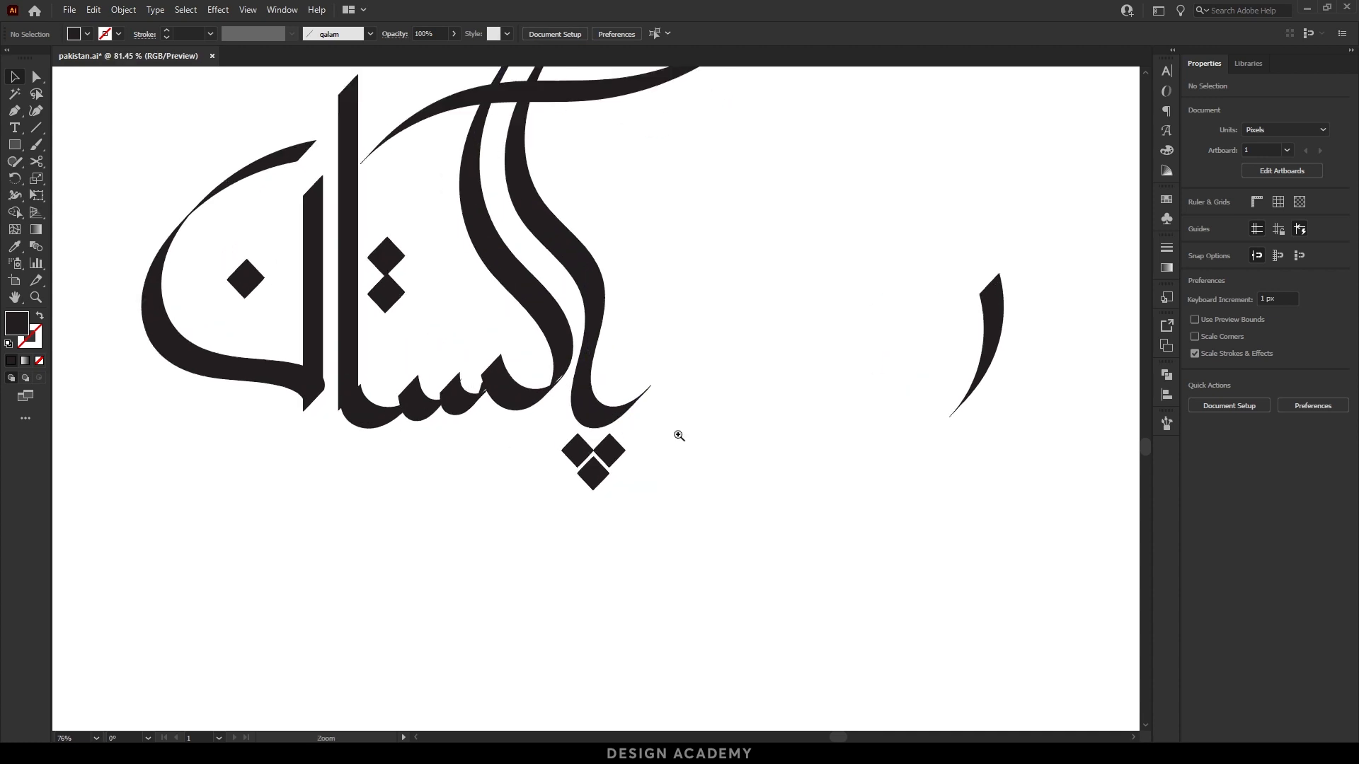
left_click(602, 467)
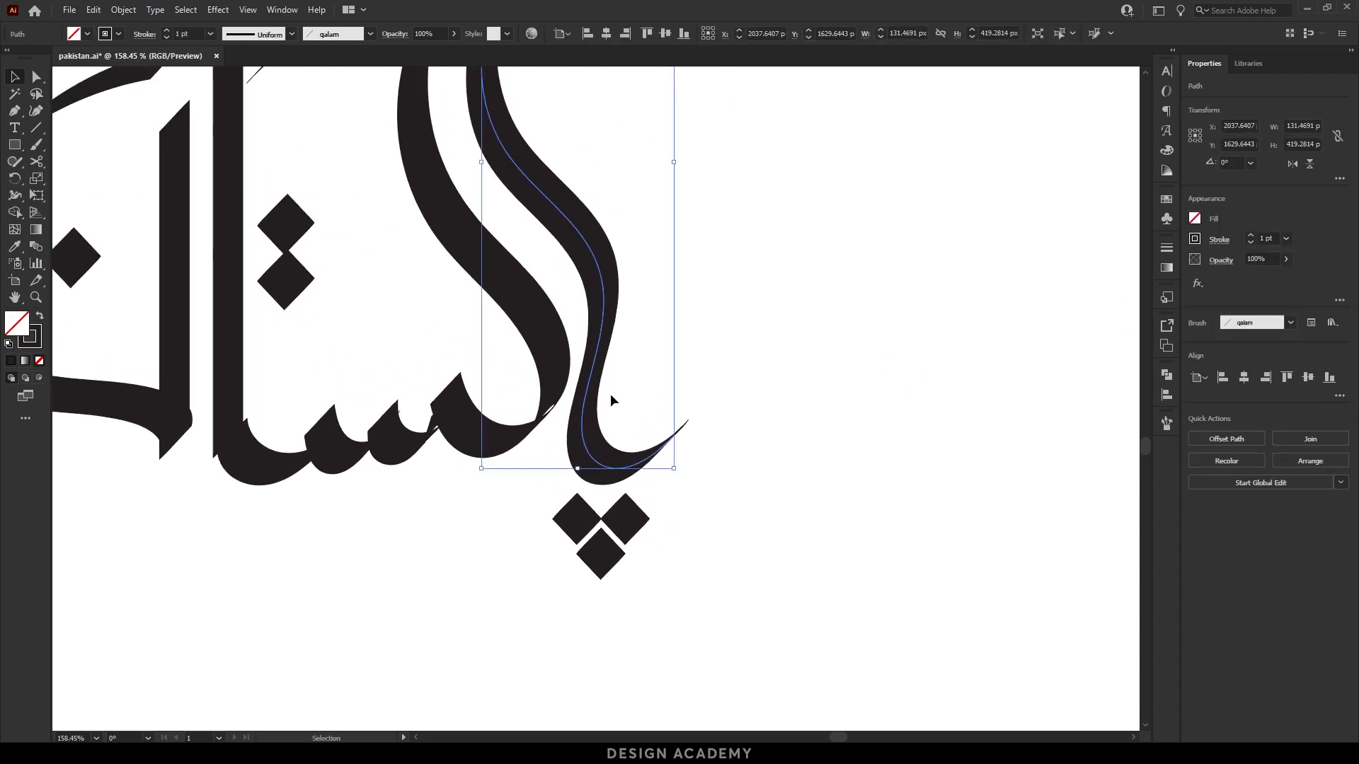
double_click(594, 442)
key("a")
left_click_drag(507, 356, 716, 508)
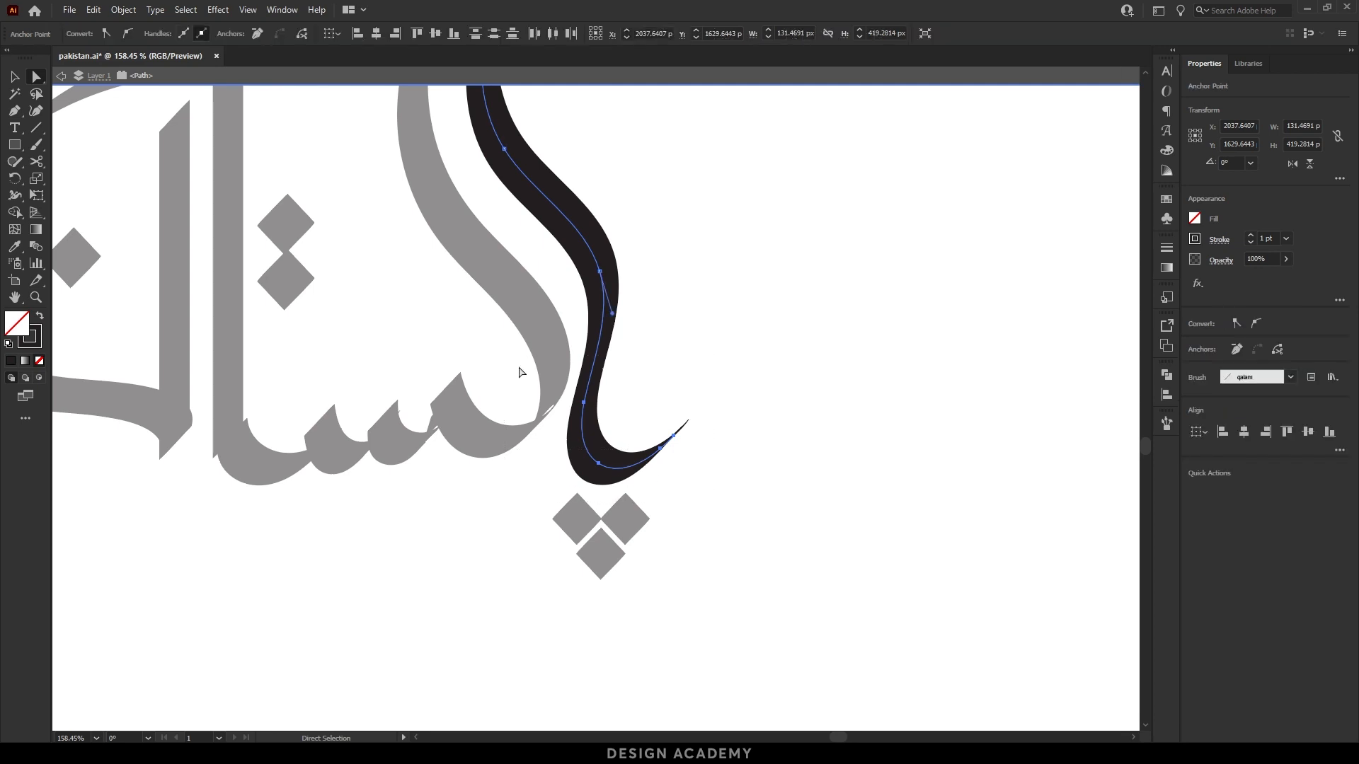
left_click_drag(501, 363, 716, 497)
left_click_drag(660, 448, 668, 429)
key("v")
double_click(693, 511)
Move the three-dot cluster slightly up, closer beneath the pe.
left_click(627, 523)
left_click_drag(569, 525, 568, 498)
left_click(791, 491)
left_click_drag(783, 475, 642, 535)
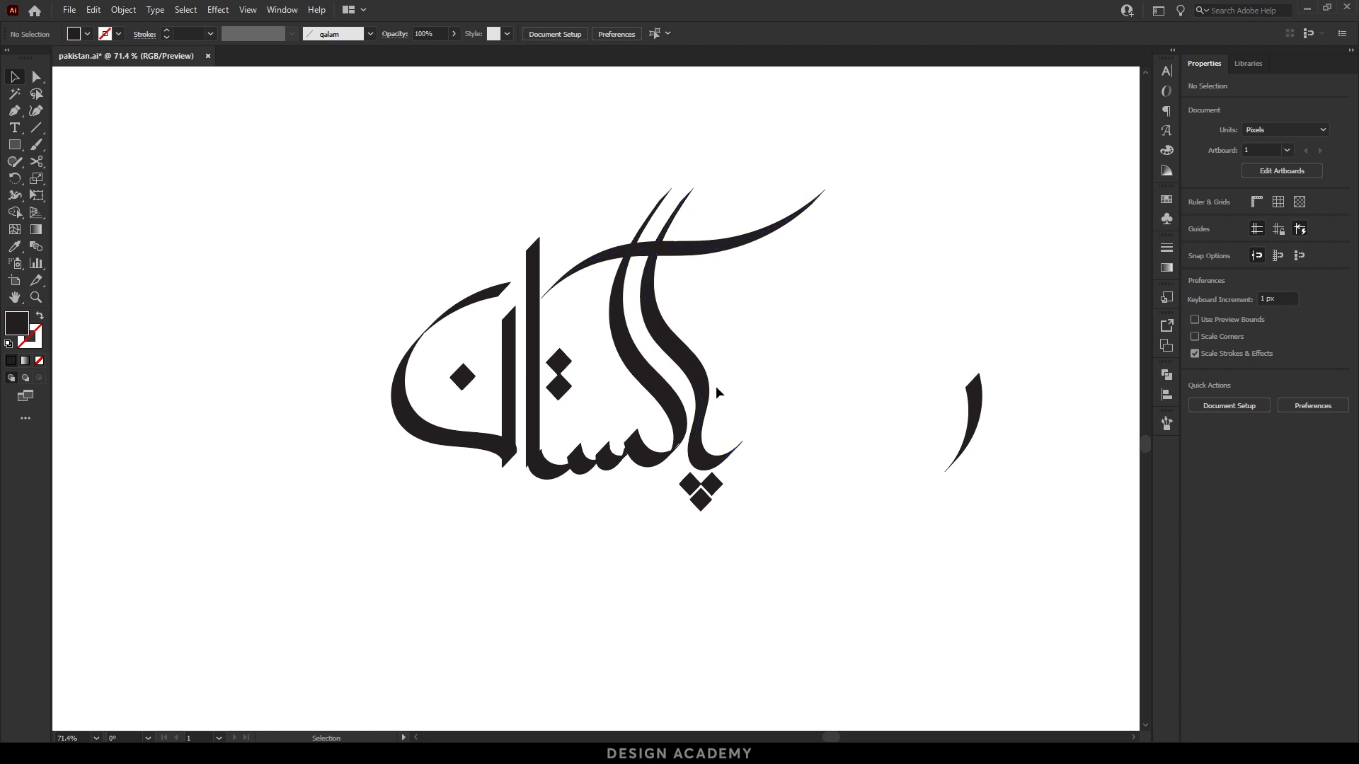
Try to expand the appearance of the kaf's long curved stroke into a filled shape.
left_click_drag(676, 425, 797, 481)
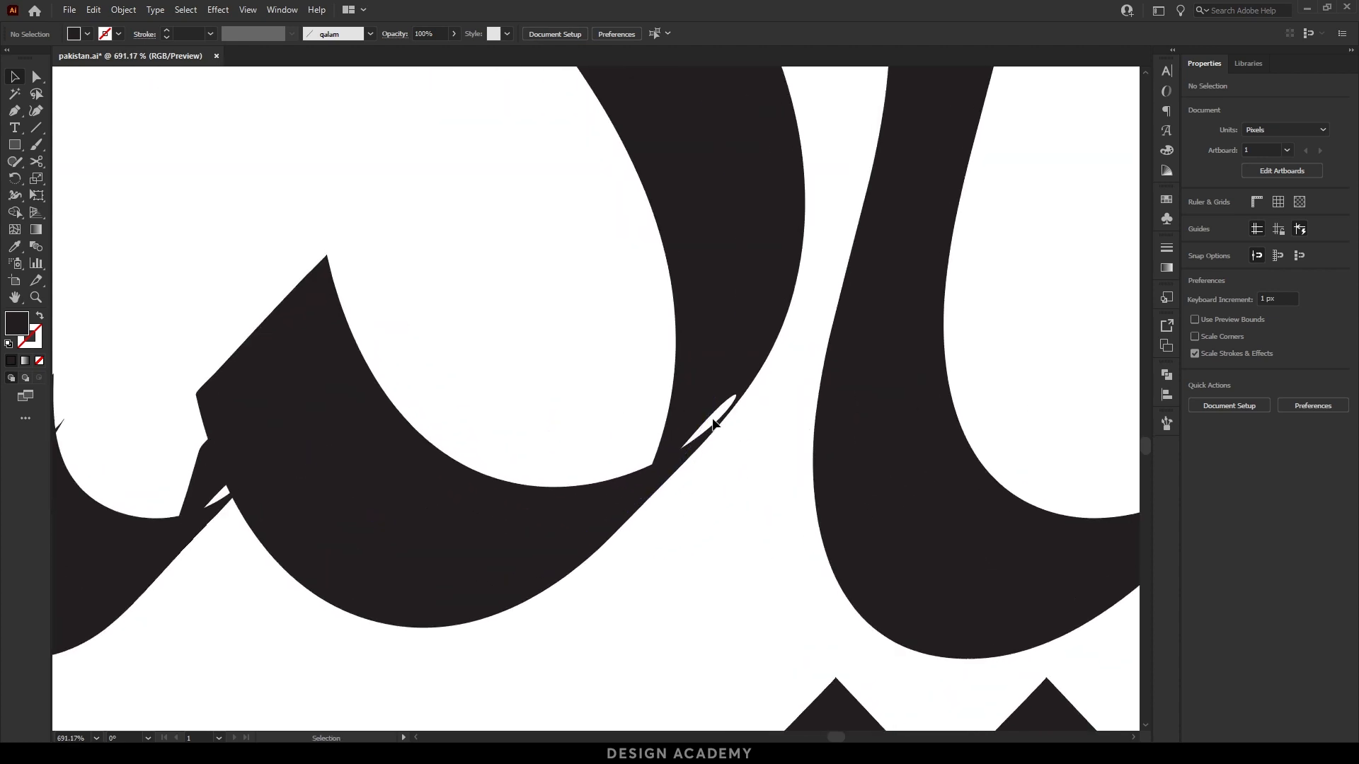
left_click_drag(722, 443, 575, 376)
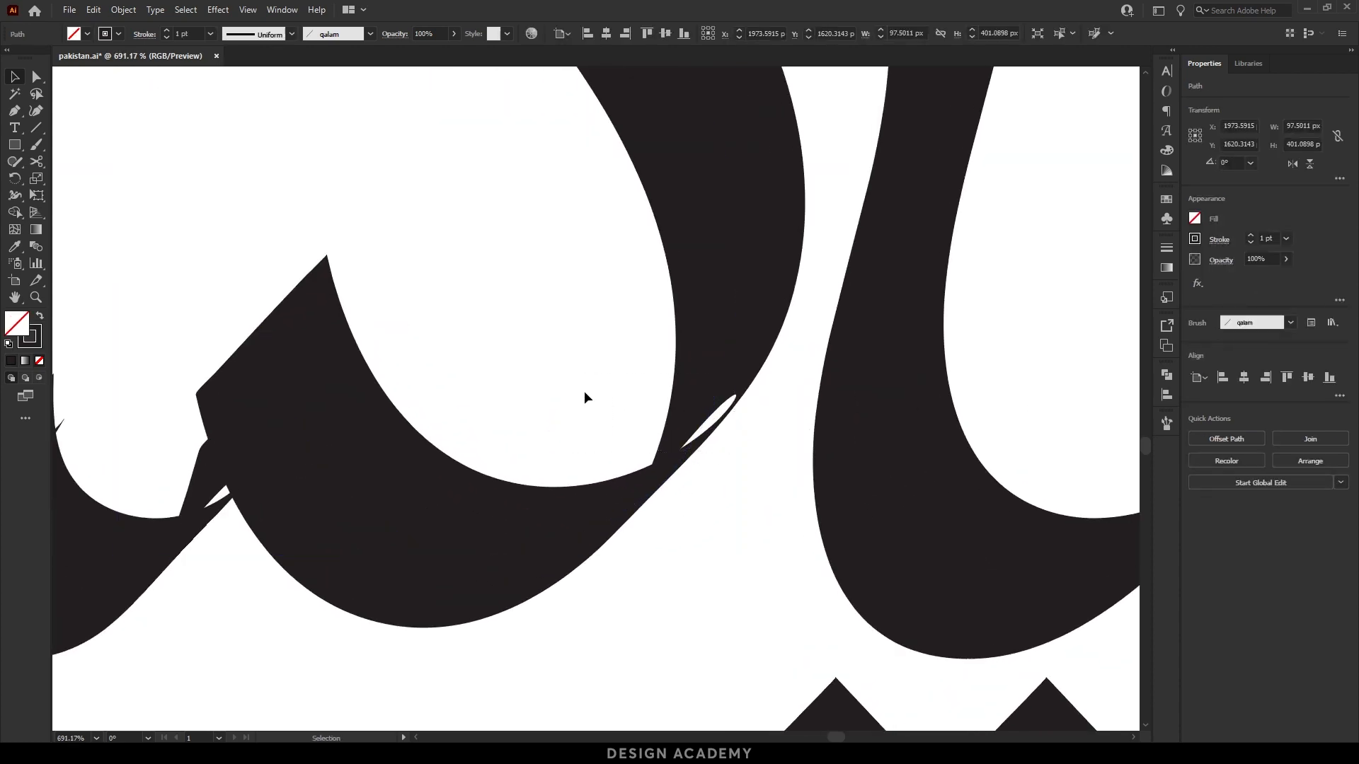
left_click(586, 394)
left_click_drag(674, 407, 532, 417)
left_click(569, 443)
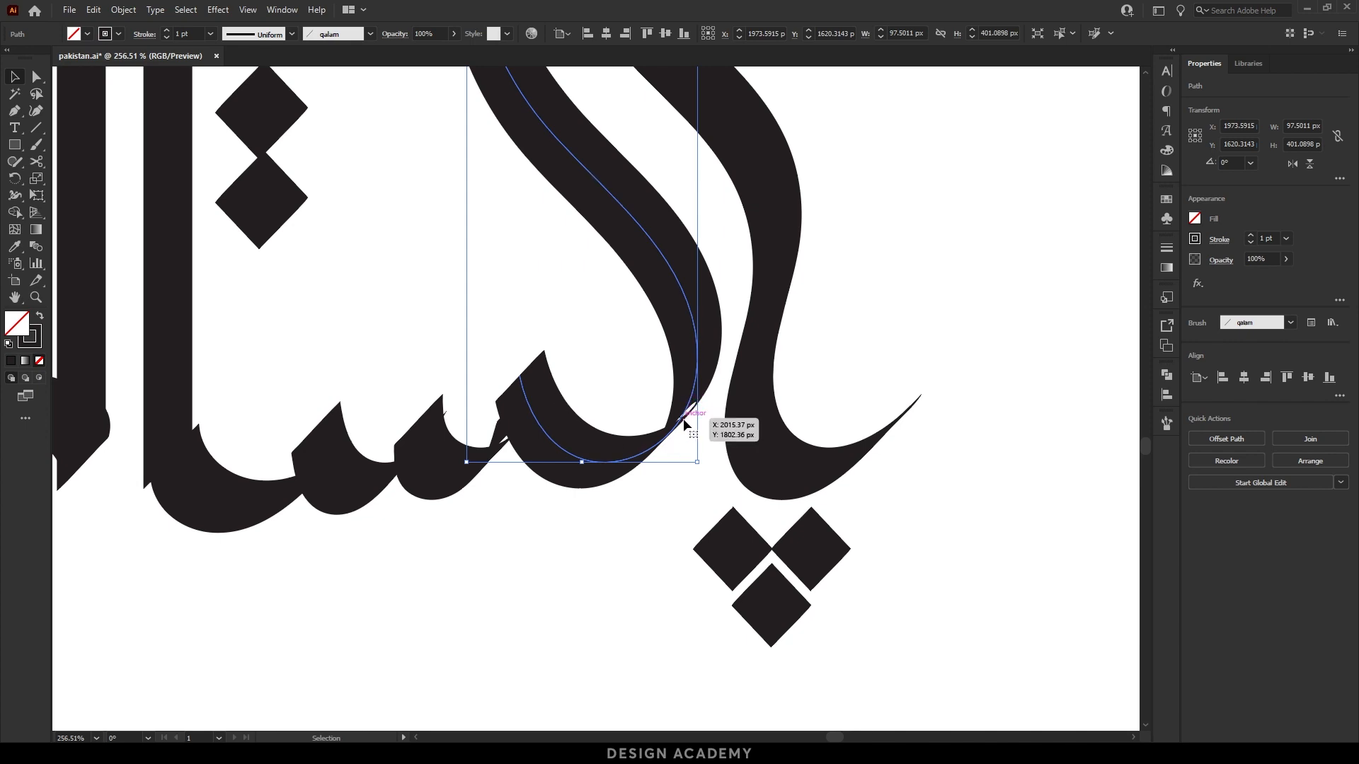
left_click(123, 9)
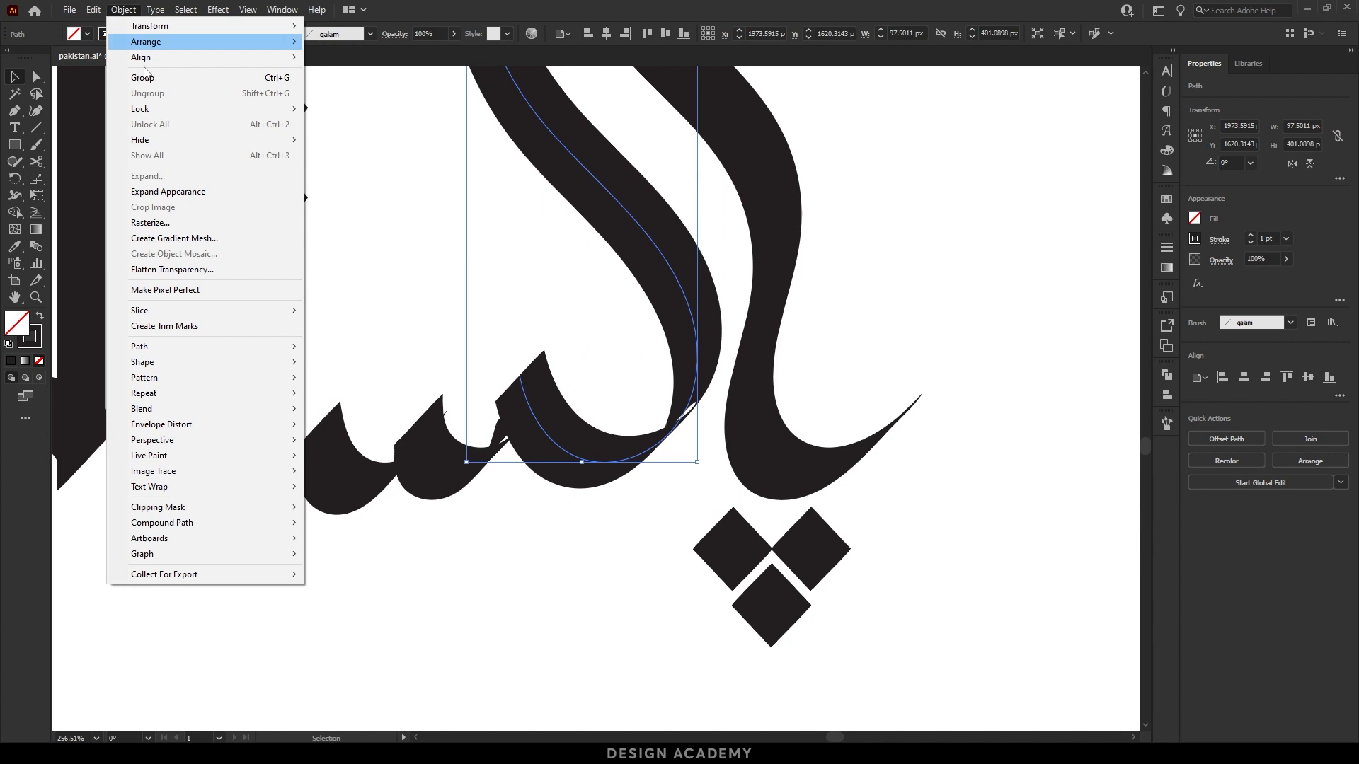
left_click(180, 188)
scroll(669, 424, "up", 5)
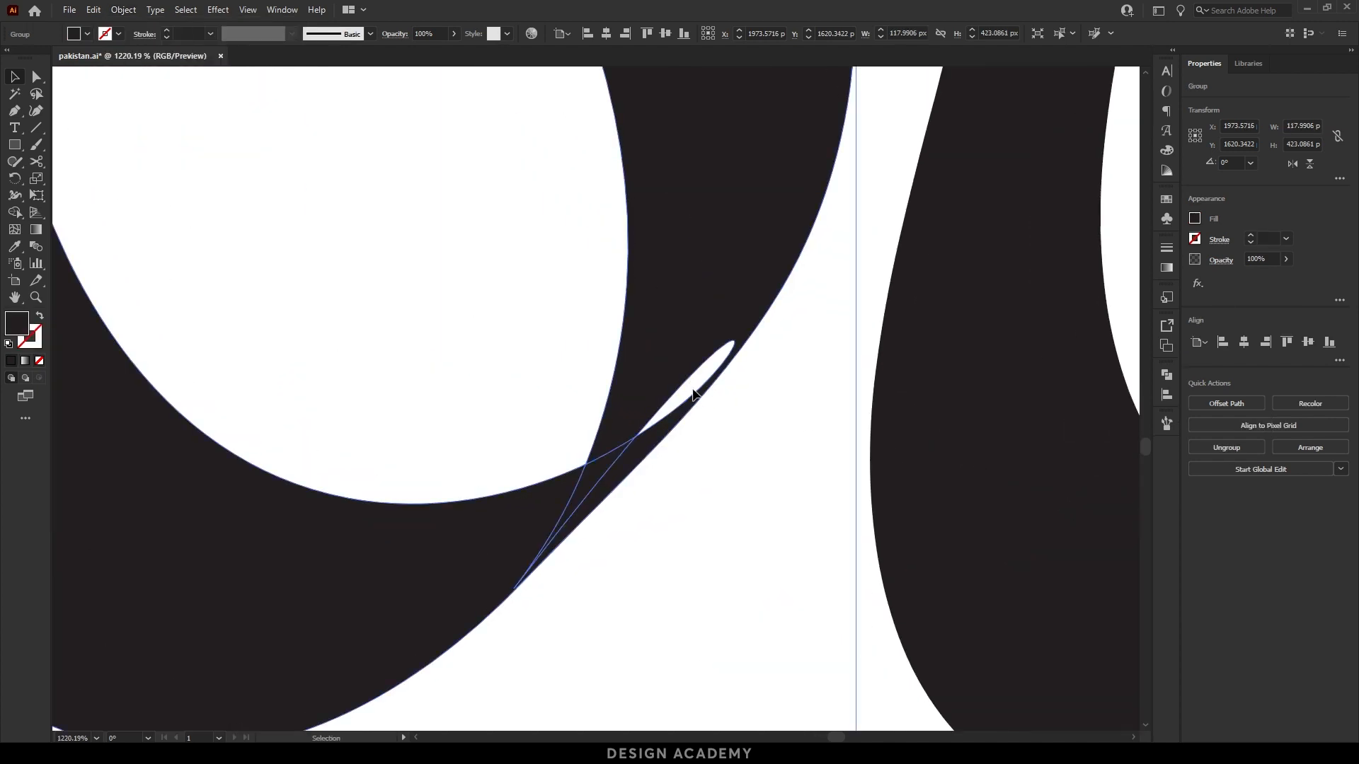
key("ctrl+z")
scroll(737, 394, "down", 5)
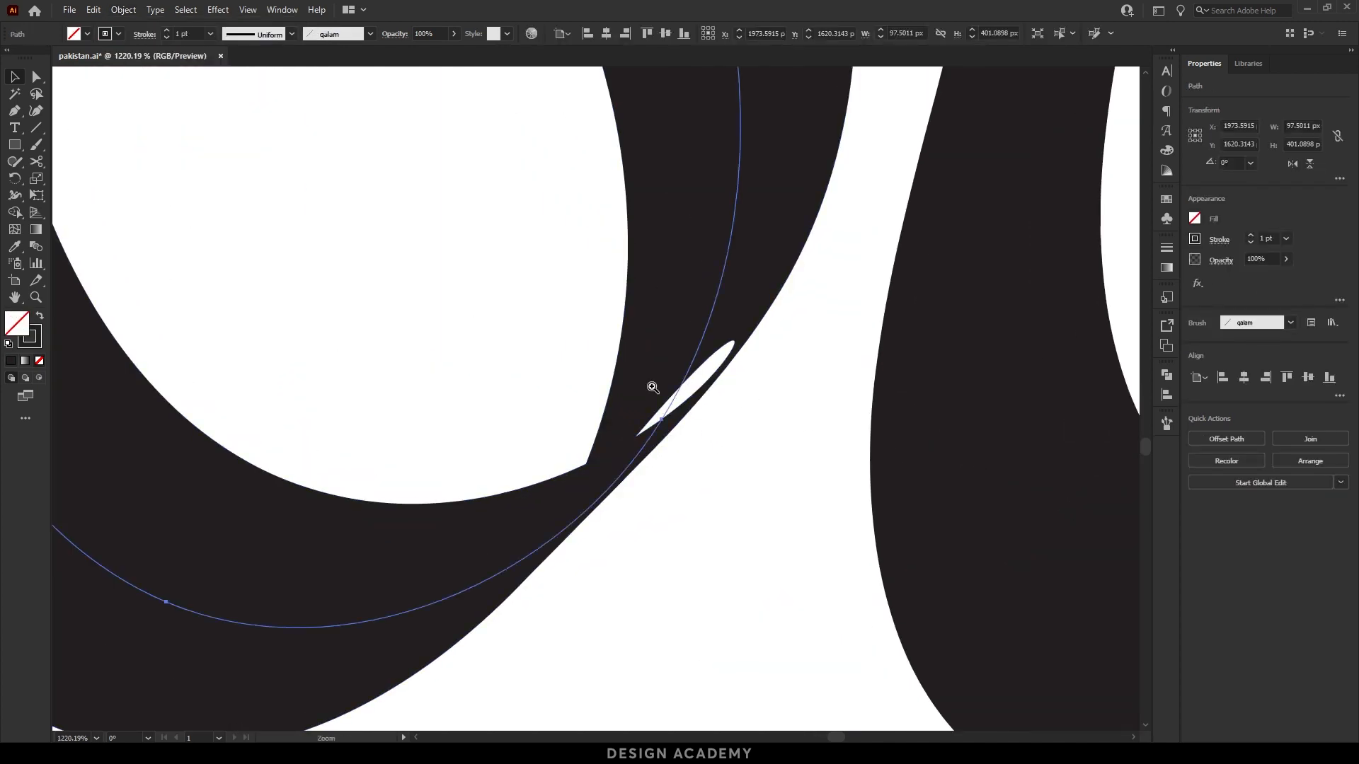
Cut the left seen tooth's path with the Scissors where it overlaps the right tooth and delete the leftover end.
left_click_drag(578, 417, 628, 604)
left_click_drag(627, 530, 561, 460)
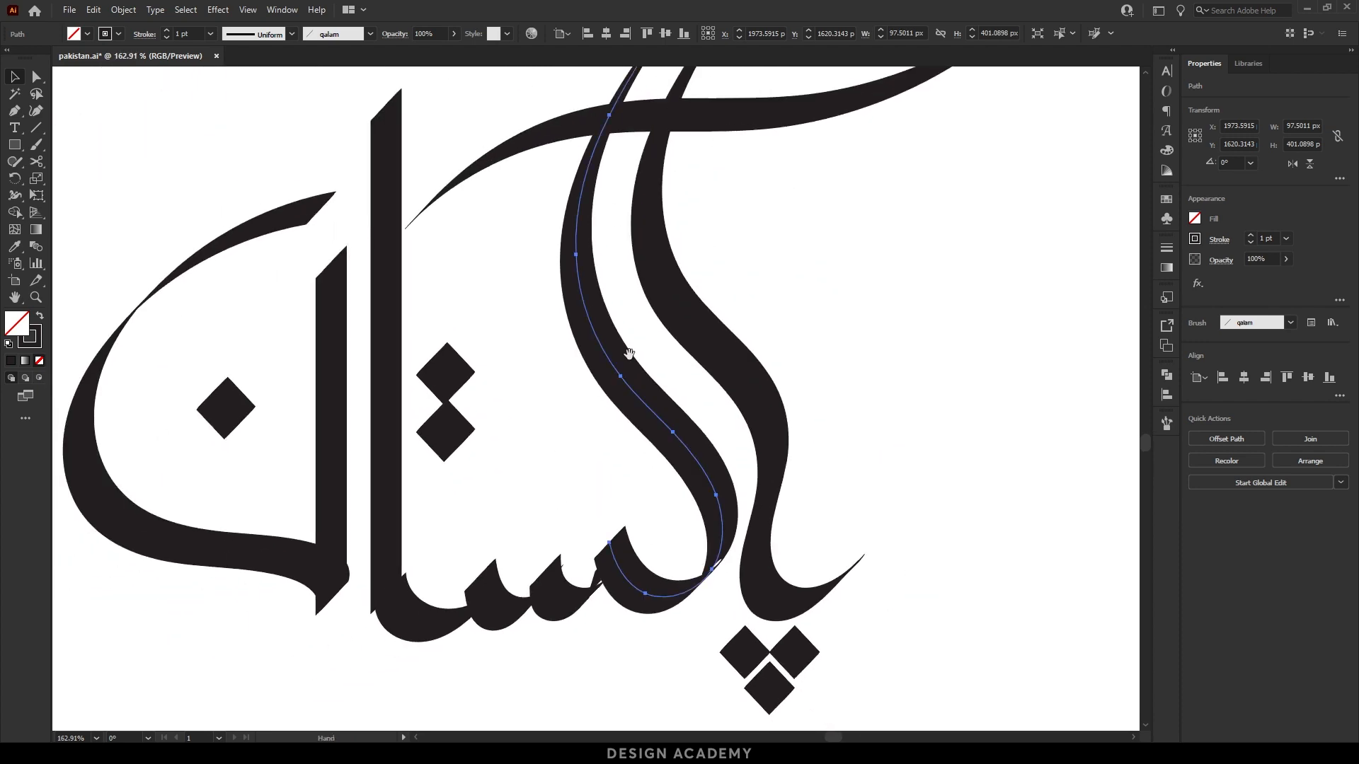
left_click_drag(630, 353, 712, 134)
left_click_drag(667, 414, 809, 469)
left_click(809, 468)
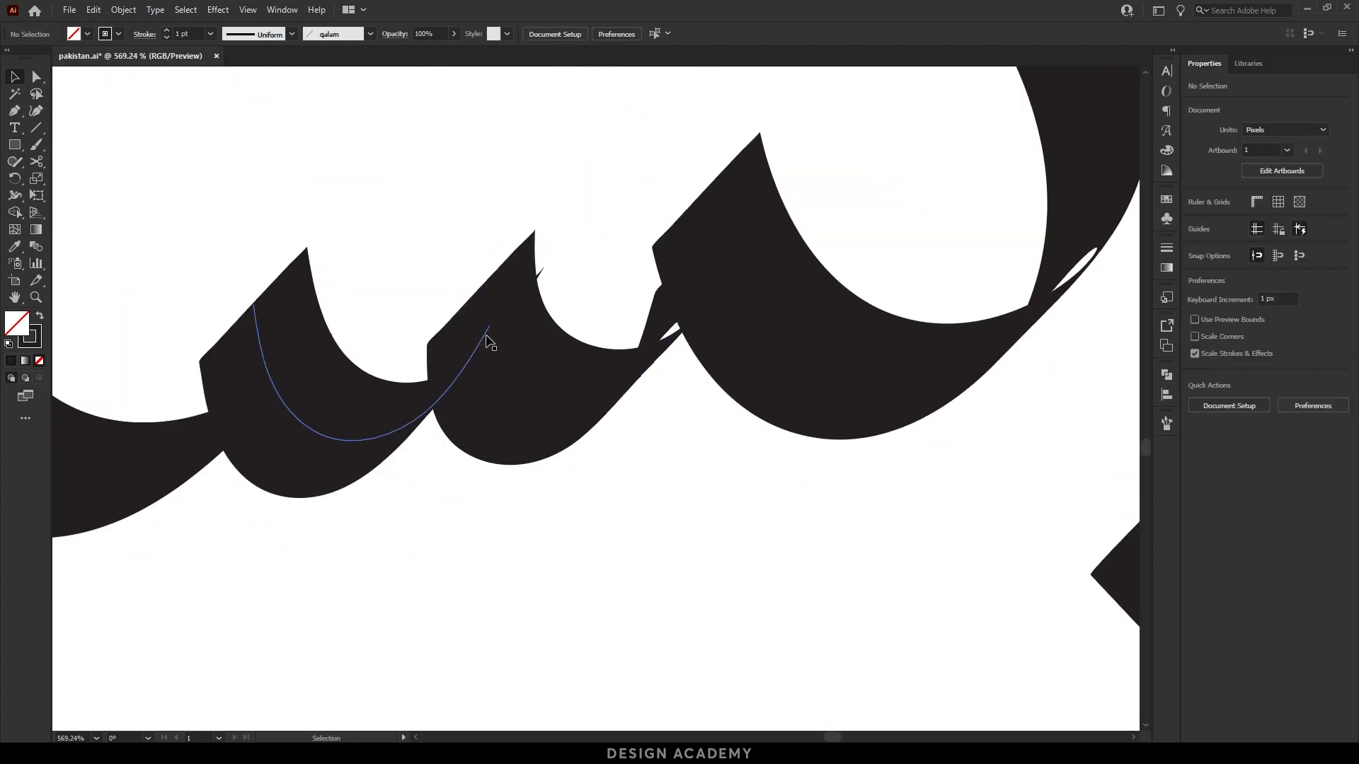
left_click(417, 423)
key("a")
mouse_move(491, 329)
left_mouse_down()
mouse_move(524, 357)
mouse_move(492, 315)
mouse_move(490, 326)
left_mouse_up()
key("c")
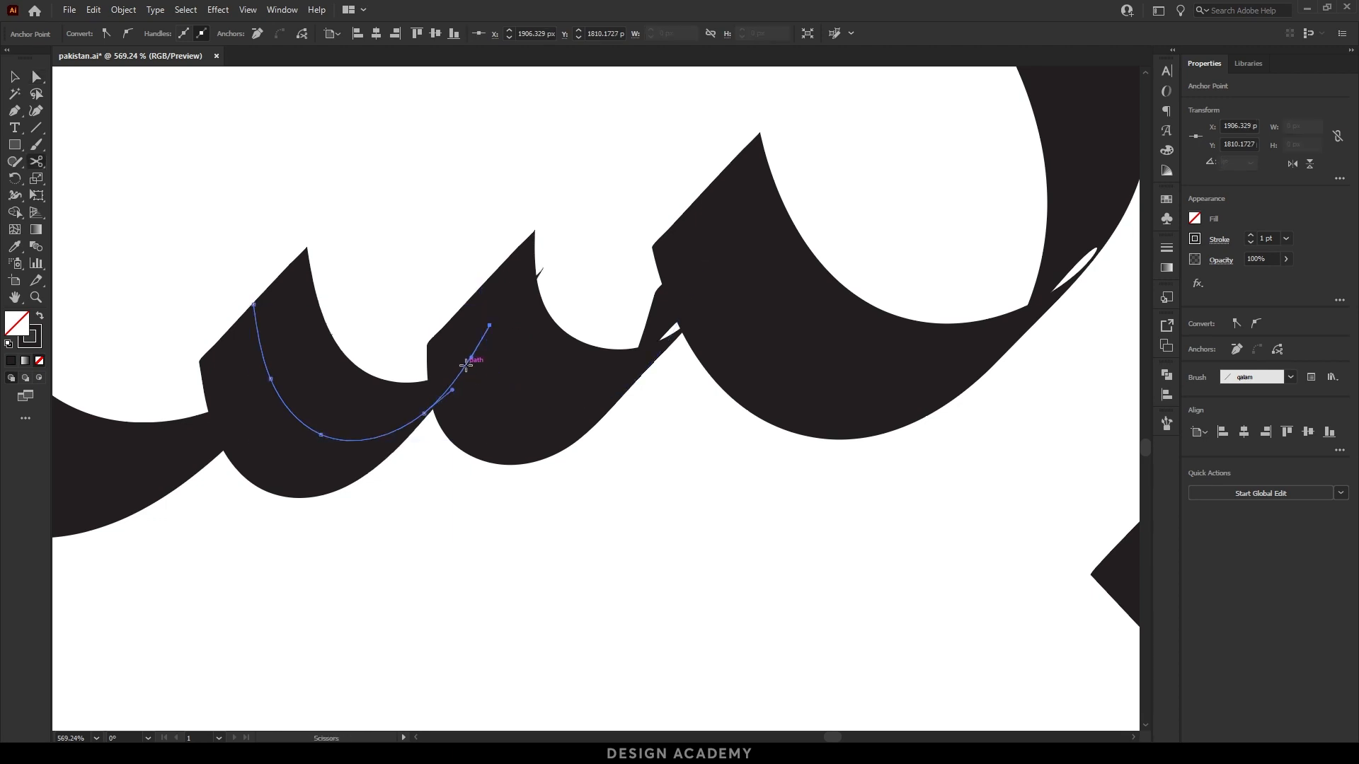
left_click_drag(434, 399, 476, 358)
key("v")
left_click(519, 291)
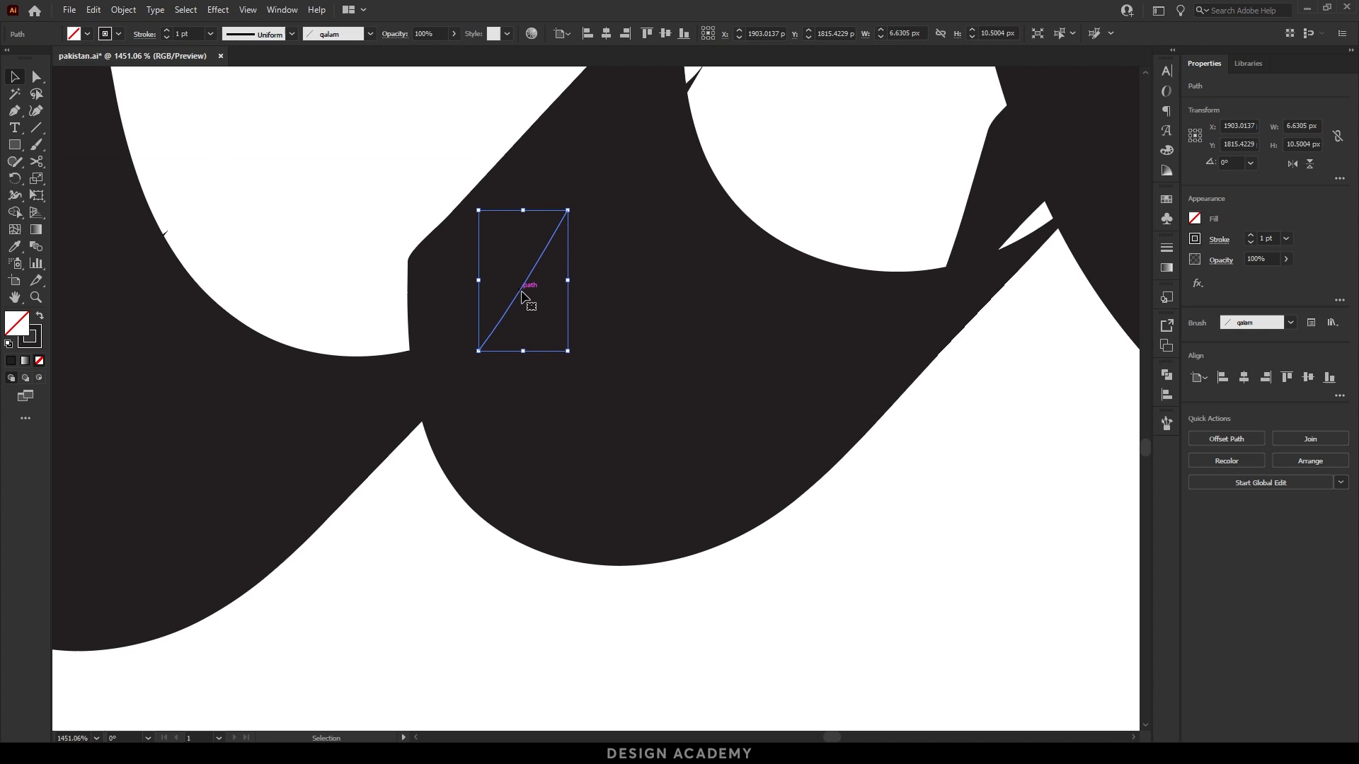
key("Delete")
Delete the right seen tooth and replace it with a copy of the trimmed left tooth reaching the kaf.
left_click_drag(750, 337, 597, 369)
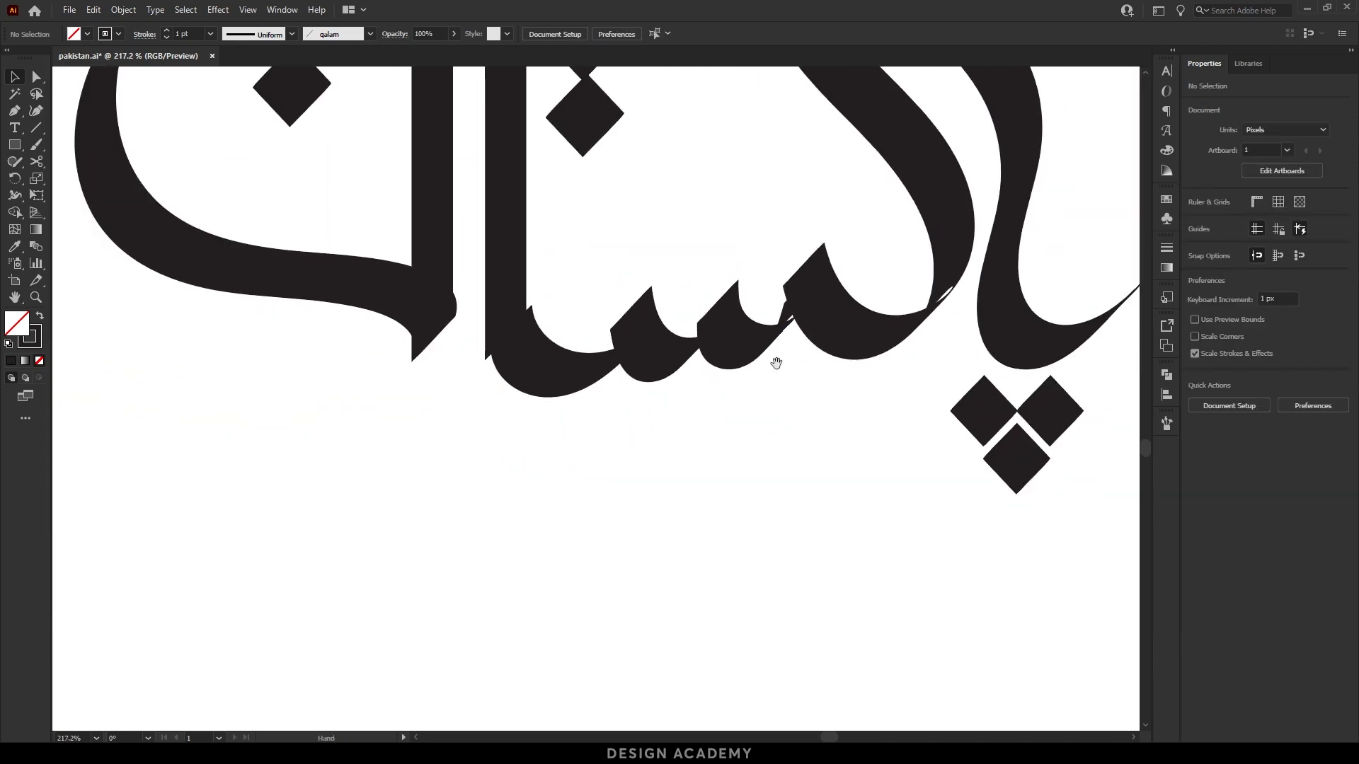
left_click_drag(776, 363, 809, 344)
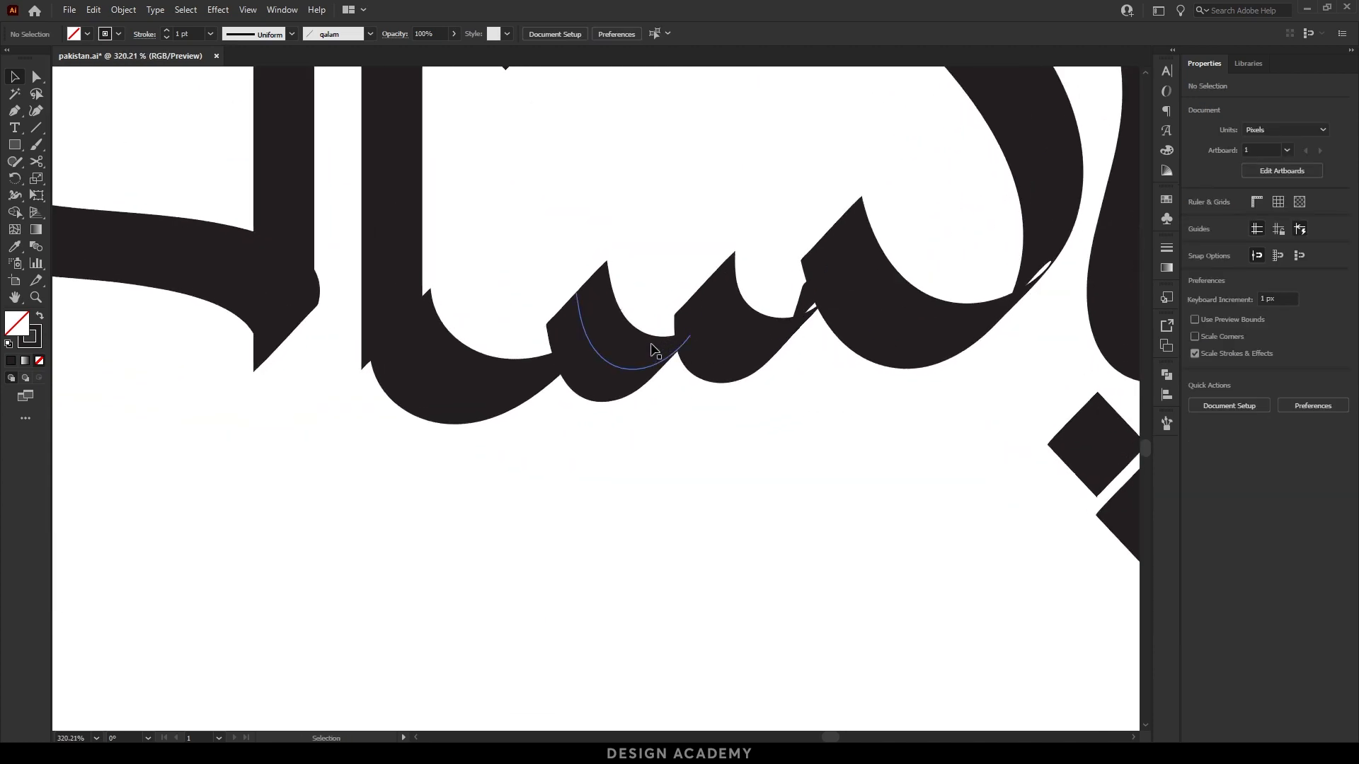
left_click(731, 358)
key("Delete")
mouse_move(658, 360)
left_mouse_down()
mouse_move(760, 360)
mouse_move(657, 352)
left_mouse_up()
left_click(779, 427)
left_click_drag(838, 351, 792, 351)
left_click_drag(708, 349, 835, 352)
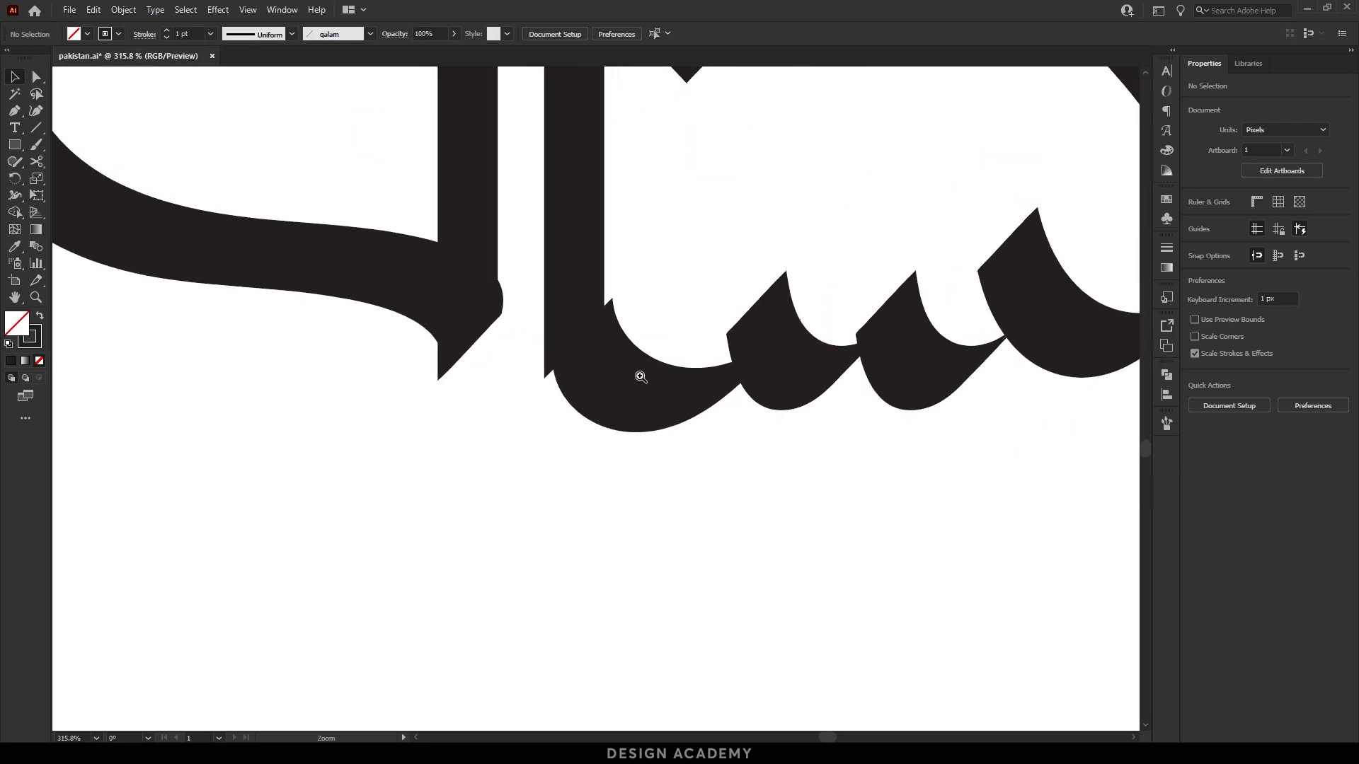
Shift the curved te bowl so its inner edge lines up with the edge of the tall vertical stem.
left_click_drag(631, 375, 670, 385)
left_click(671, 384)
left_click_drag(616, 274, 622, 266)
Raise the lower end of the tall vertical stem so its corner blends into the bowl.
scroll(681, 301, "up", 2)
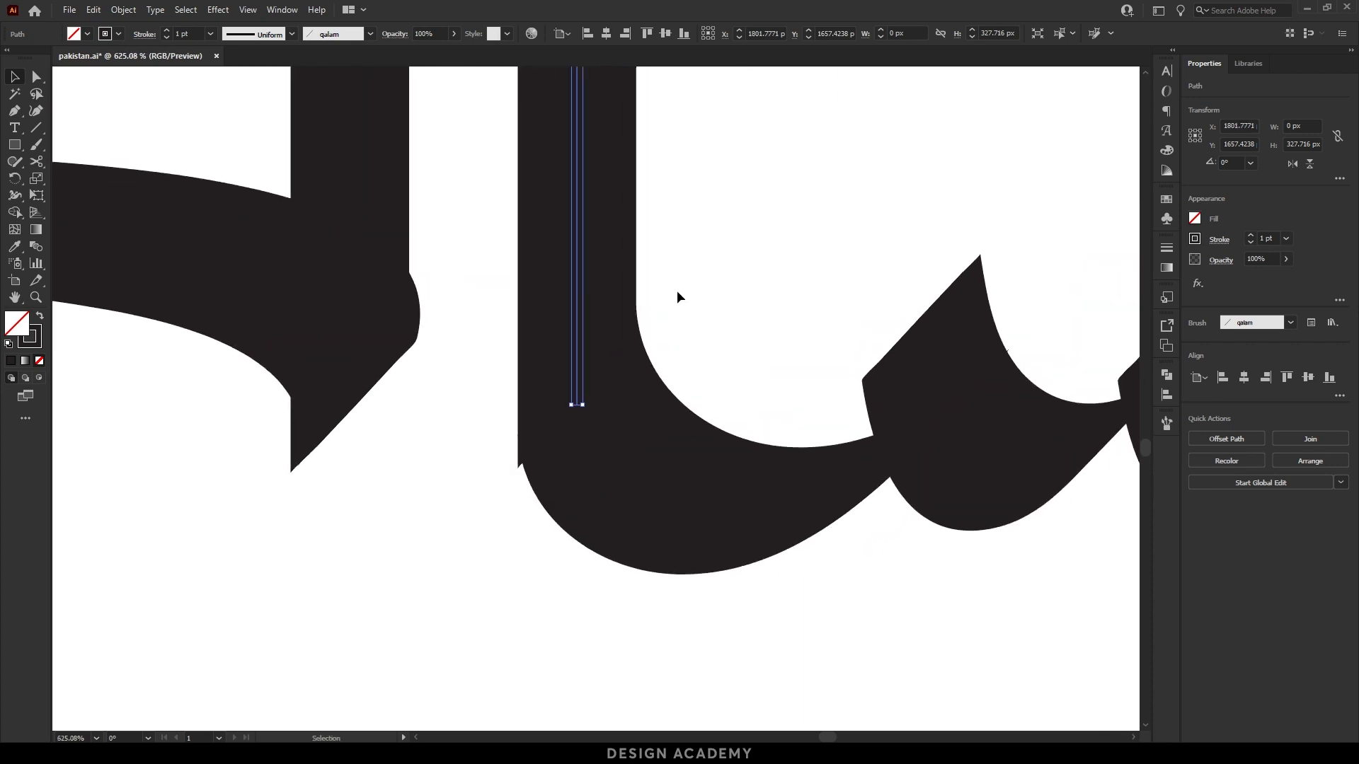
key("a")
left_click_drag(577, 404, 577, 374)
key("v")
left_click(748, 274)
Delete the te's two dots and replace them with copies of the pe's dots, stacked vertically lower beside the tall stem.
left_click_drag(749, 275, 419, 270)
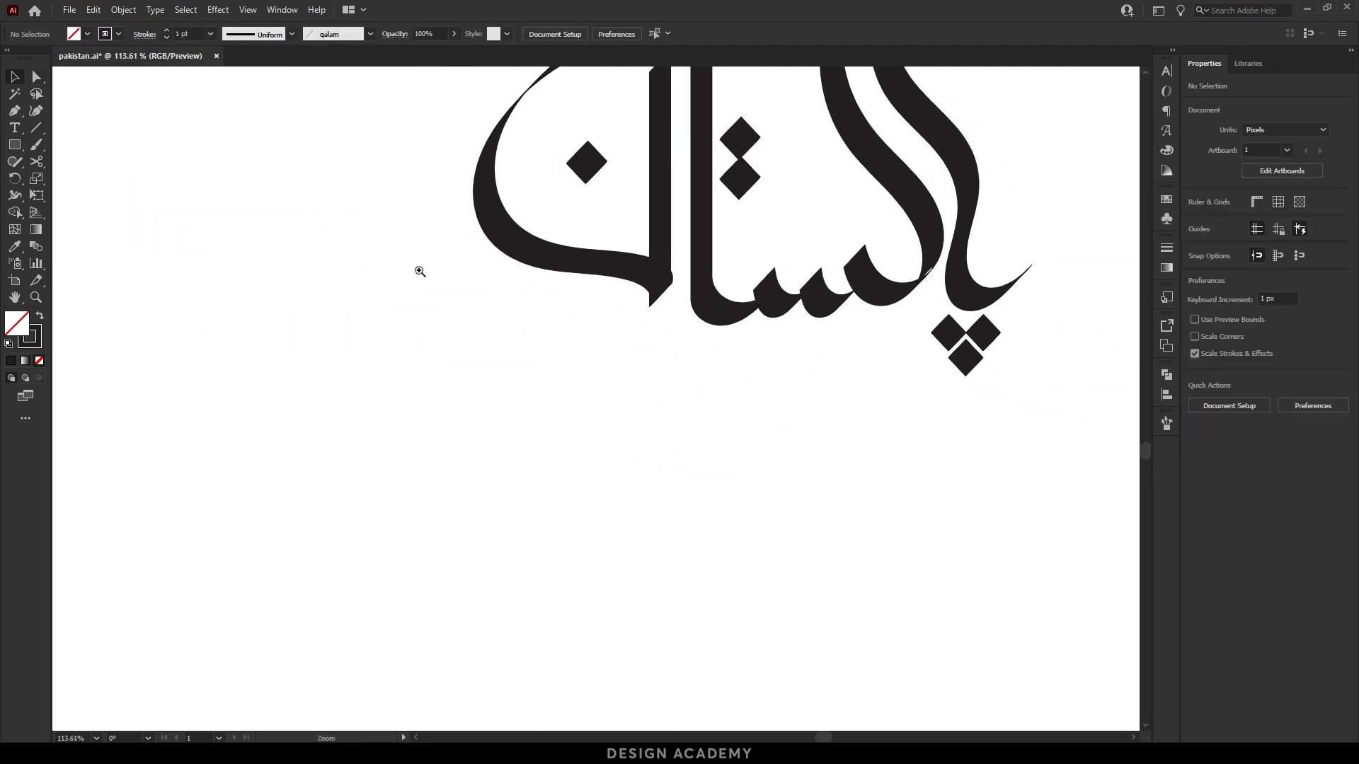
left_click_drag(633, 327, 587, 323)
left_click_drag(667, 217, 641, 330)
left_click_drag(679, 201, 695, 224)
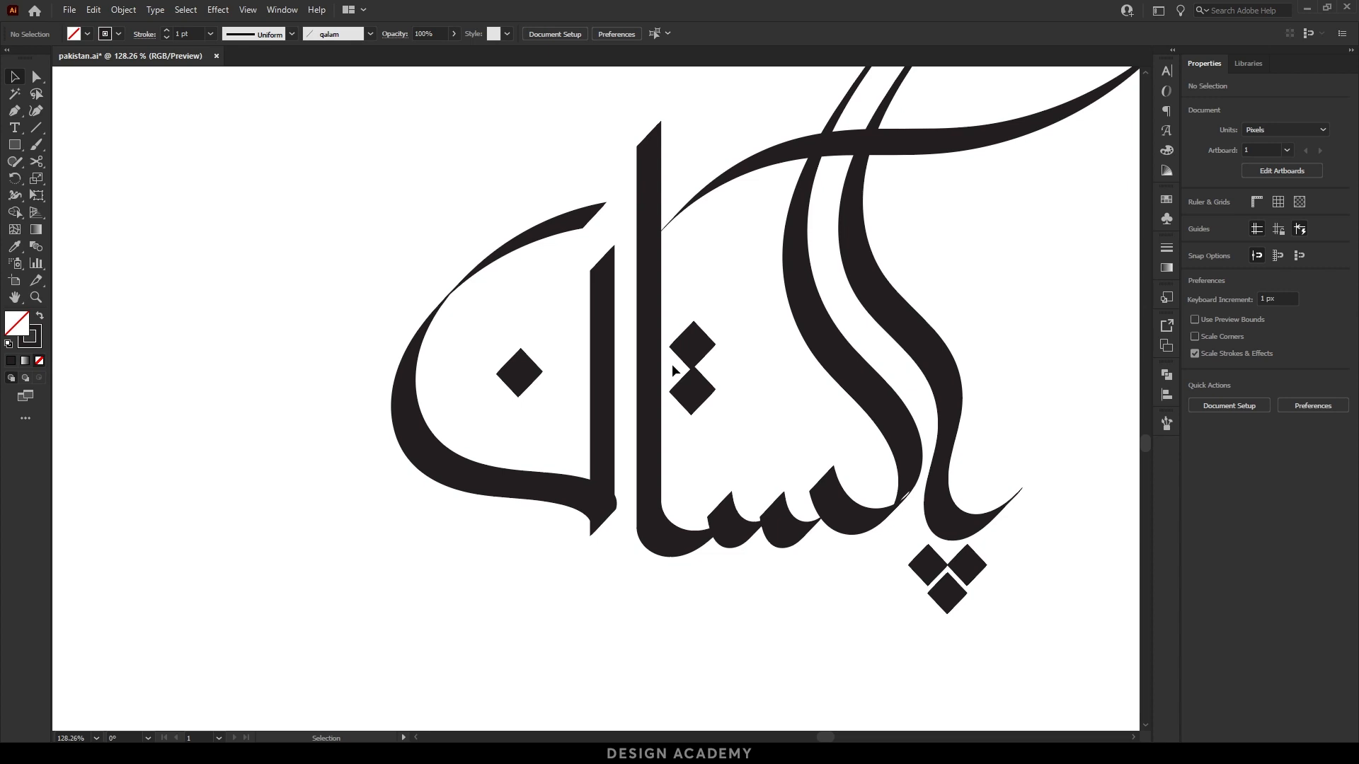
left_click(709, 380)
key("Delete")
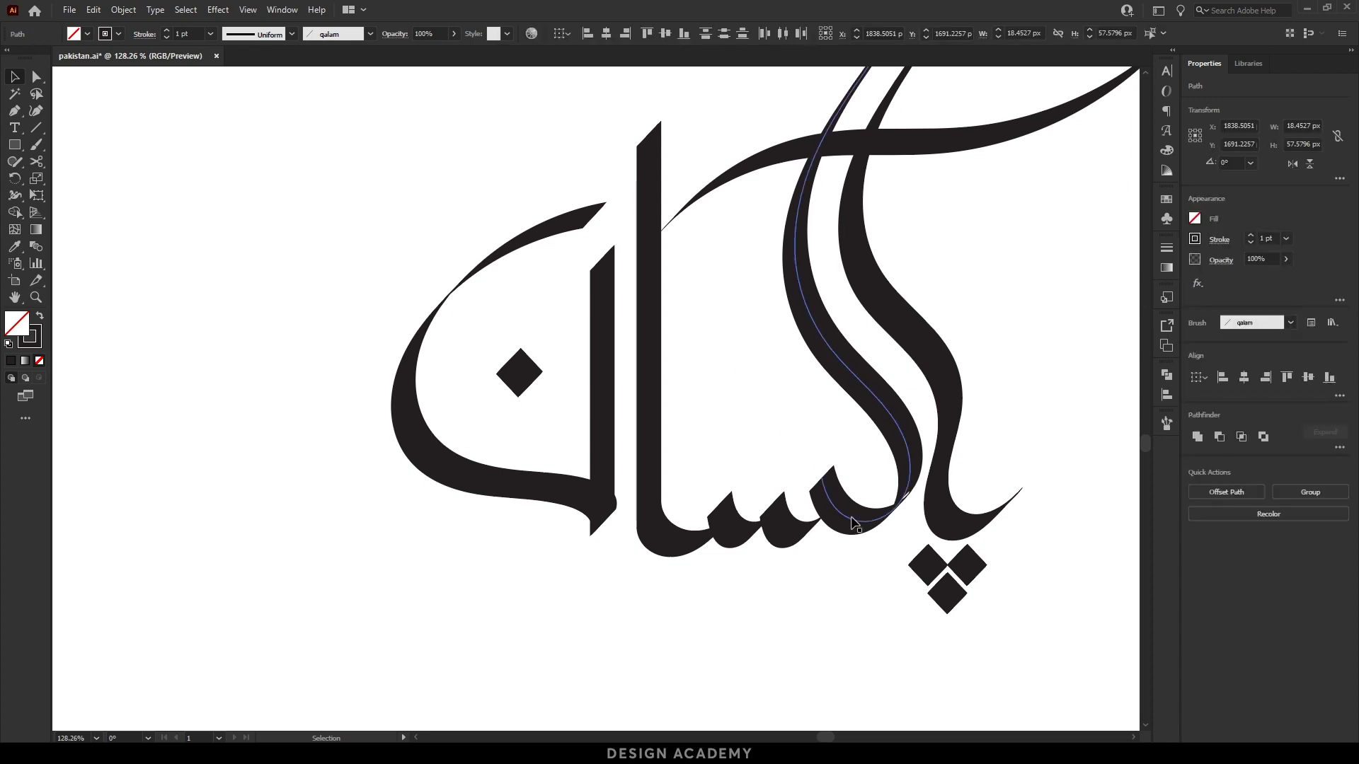
left_click(913, 563)
left_click_drag(926, 572, 745, 448)
left_click(744, 458)
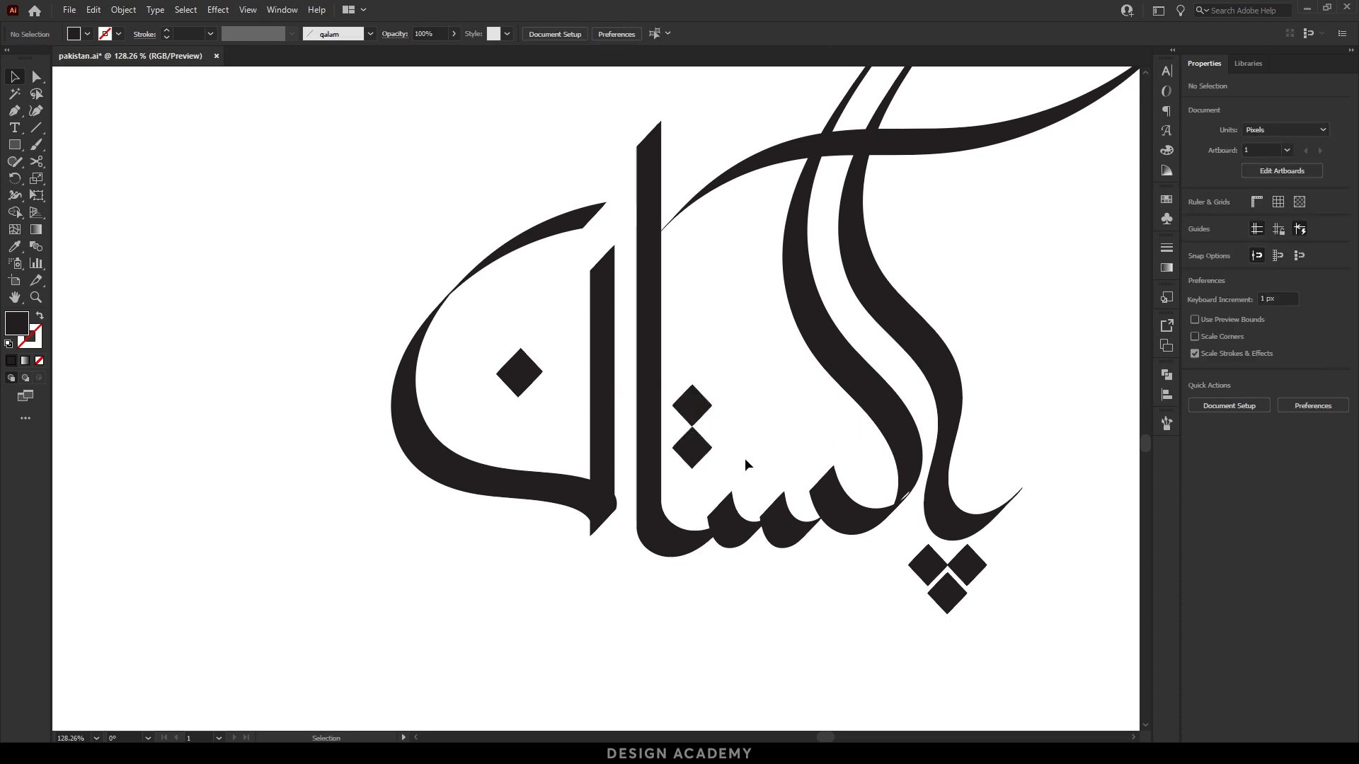
Bend the end of the te bowl upward into the left seen tooth by adjusting its last anchor and curve.
scroll(704, 558, "up", 3)
key("a")
left_click(688, 513)
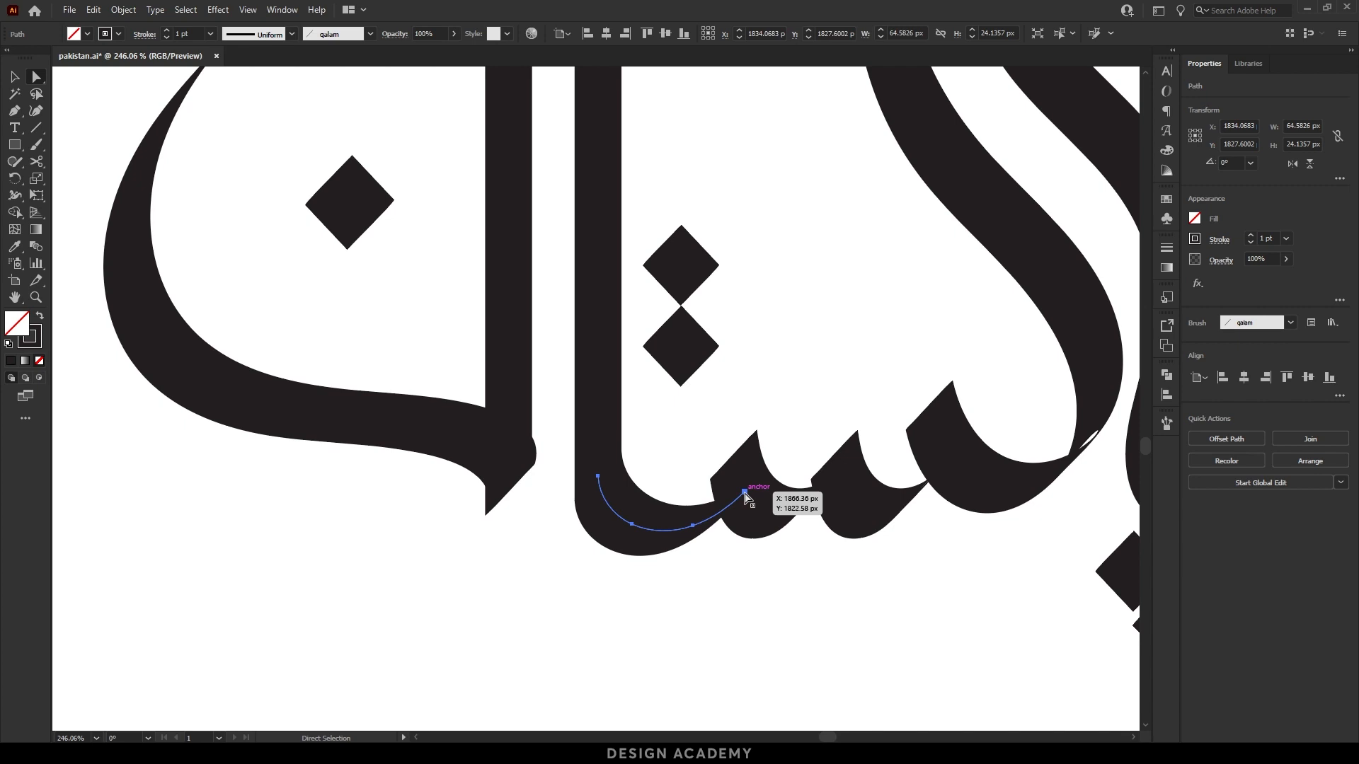
left_click_drag(743, 492, 876, 522)
key("ctrl+z")
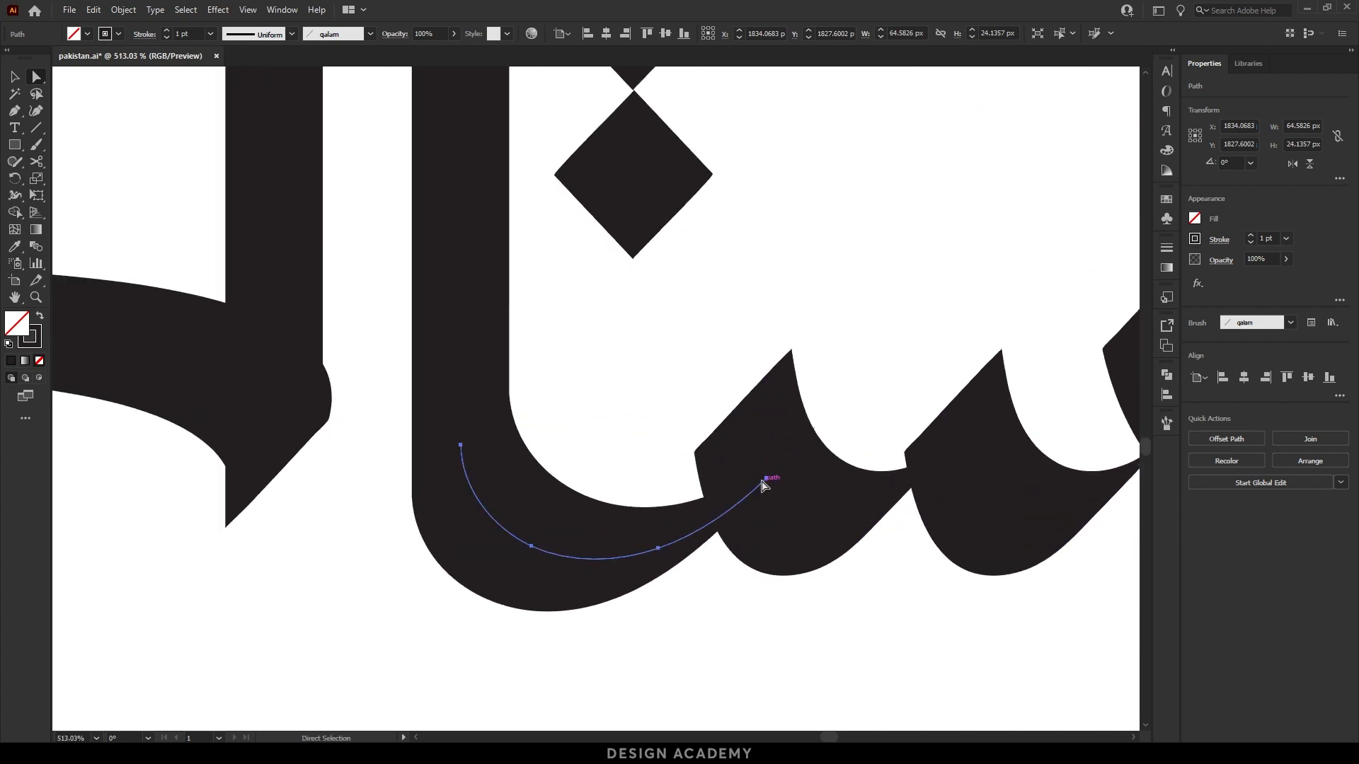
left_click_drag(763, 477, 737, 440)
mouse_move(699, 538)
left_mouse_down()
mouse_move(720, 557)
mouse_move(760, 545)
left_mouse_up()
key("ctrl+z")
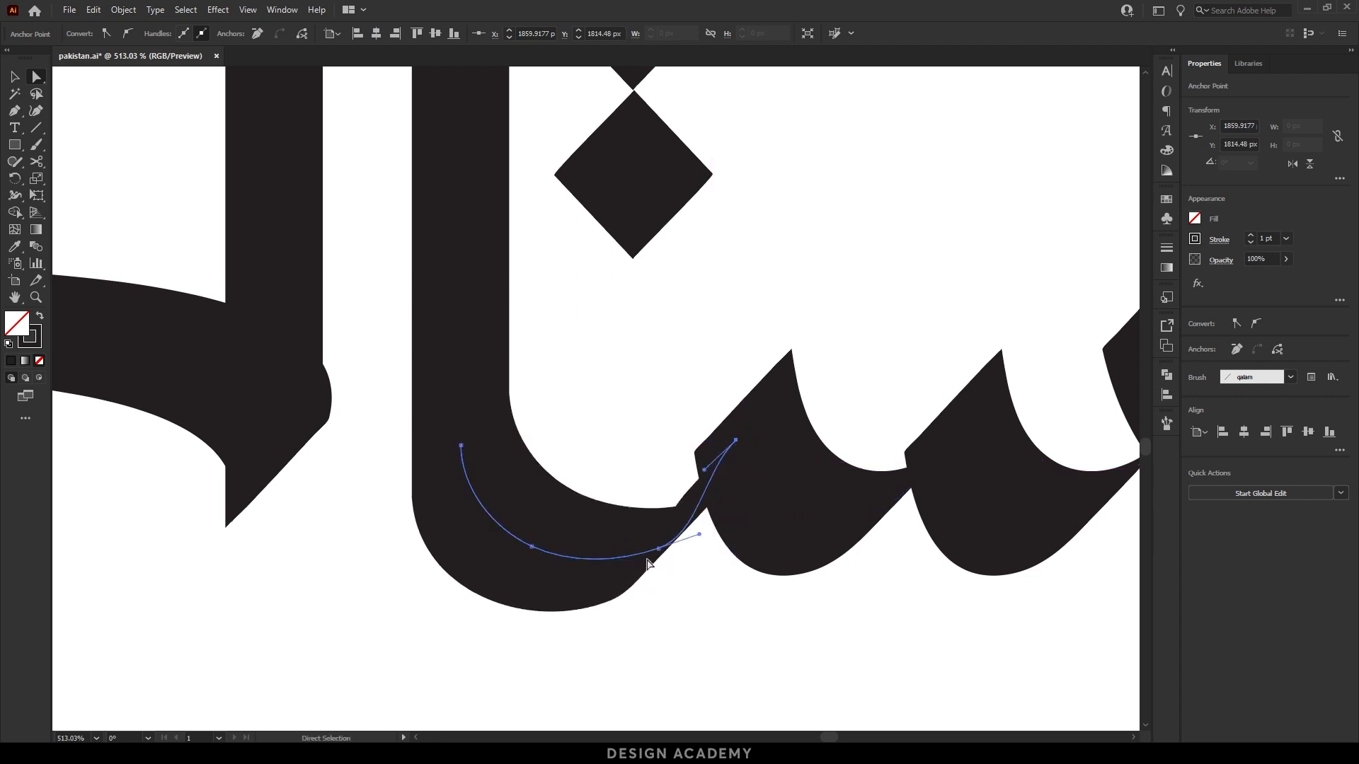
left_click_drag(660, 550, 722, 503)
Cut the te bowl's path with the Scissors inside the left seen tooth and delete the protruding end piece.
key("c")
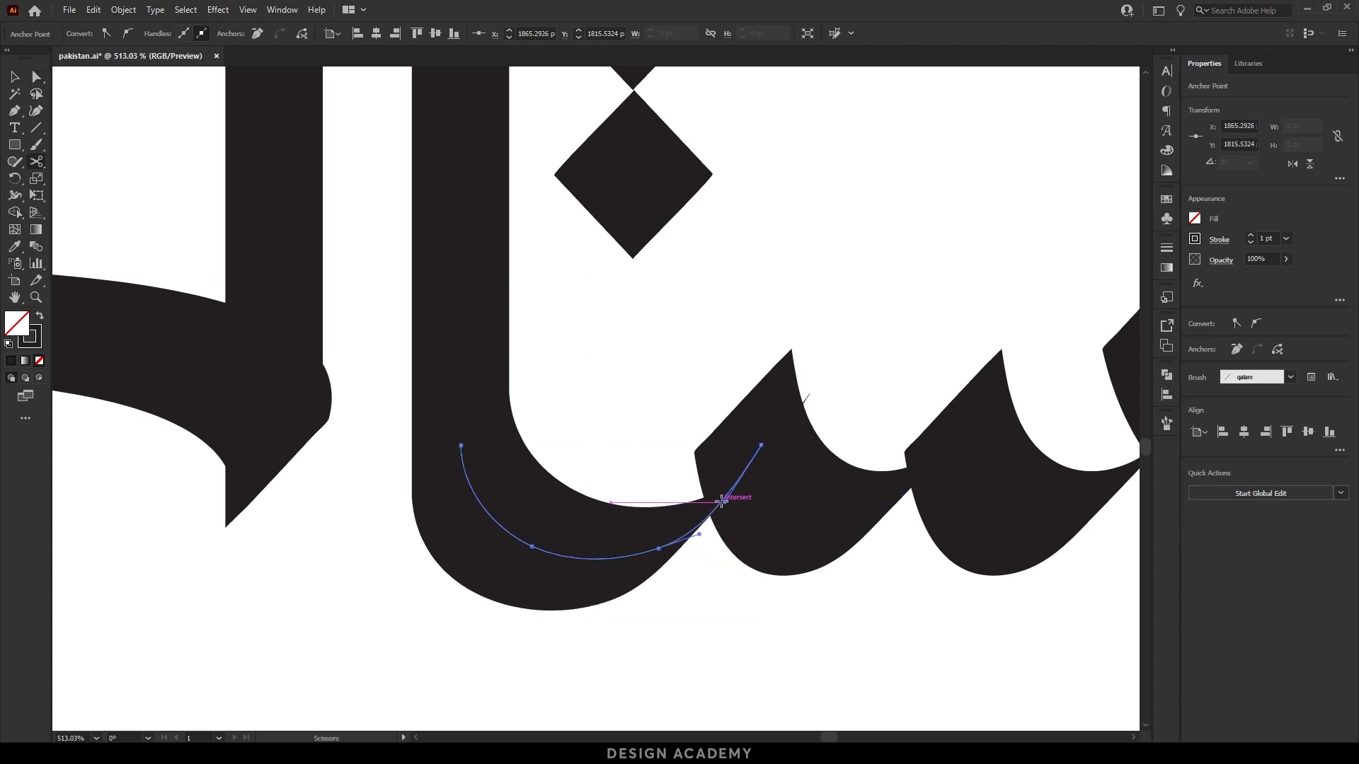
scroll(721, 502, "up", 5)
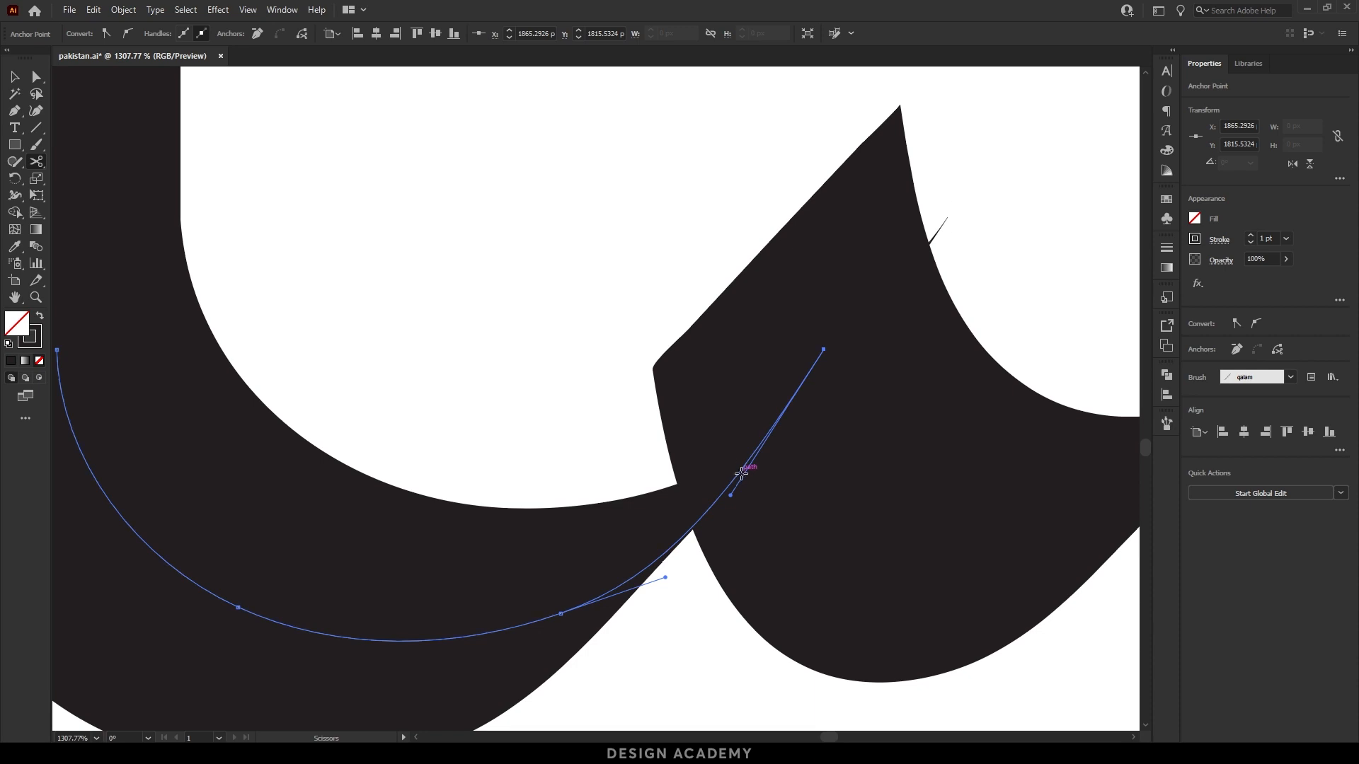
left_click(748, 460)
key("v")
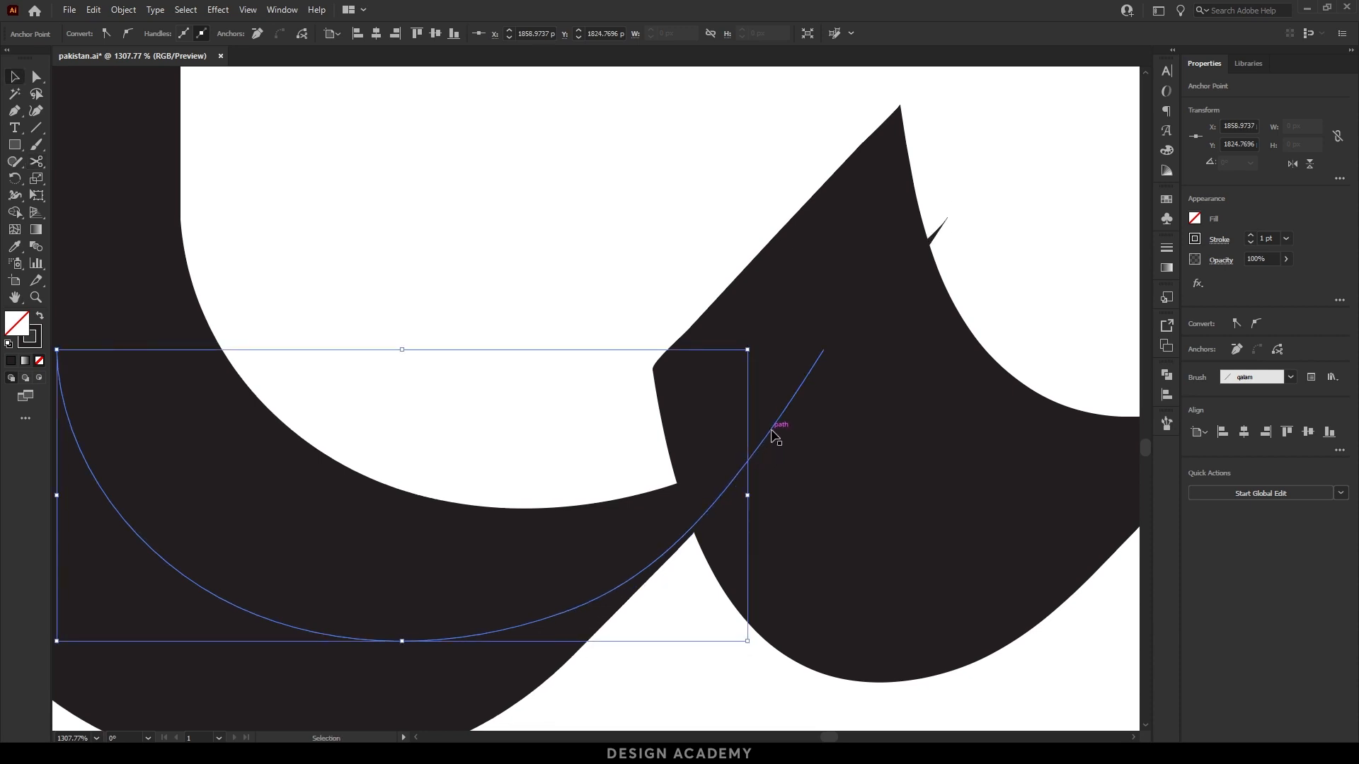
left_click(775, 437)
key("Delete")
scroll(335, 411, "down", 5)
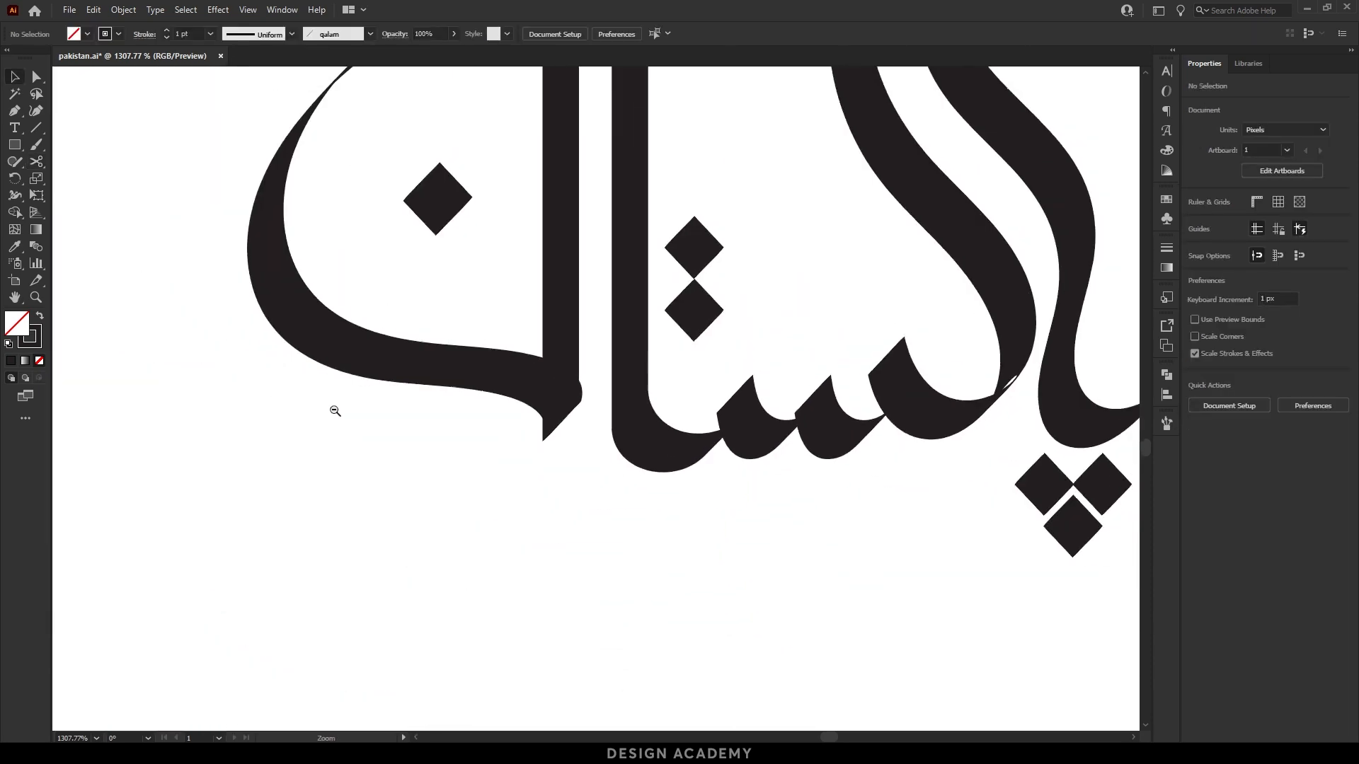
scroll(334, 410, "down", 10)
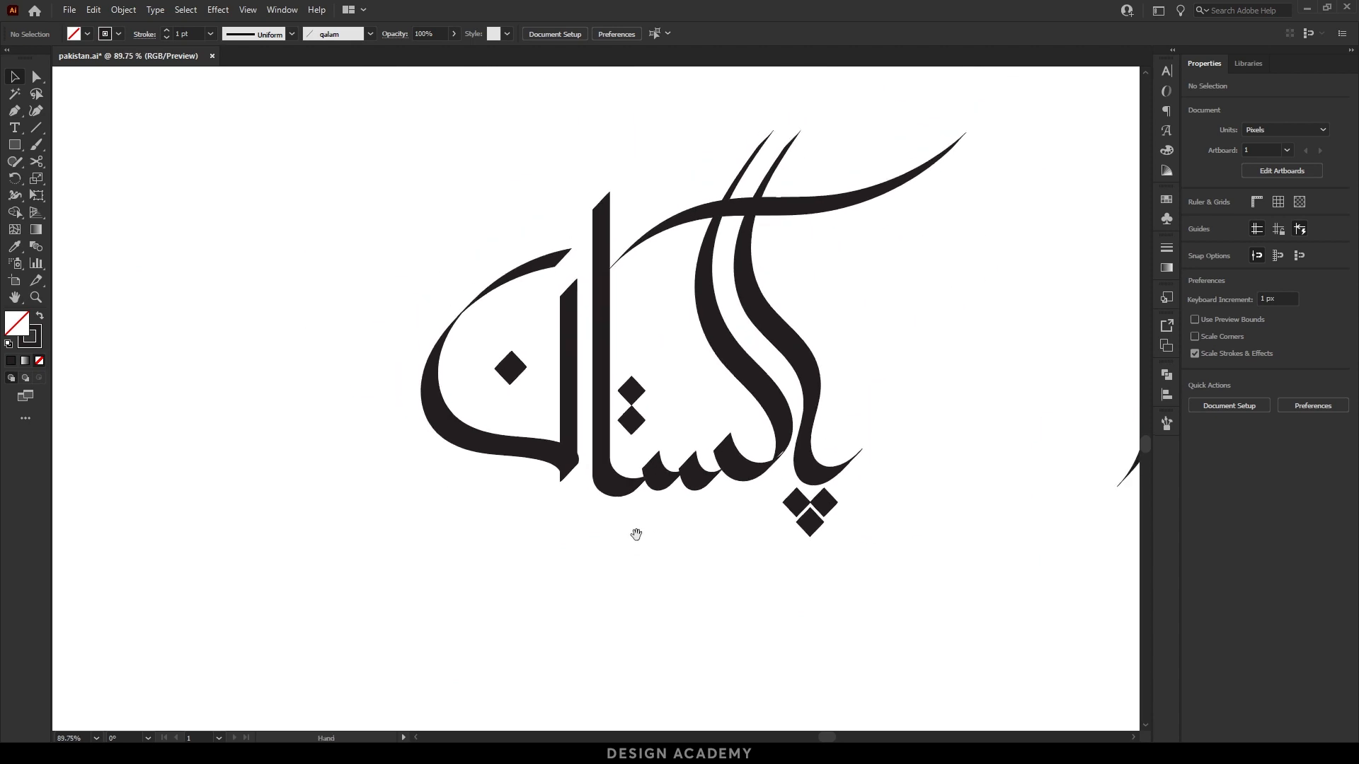
Examine the joins between the kaf, pe, seen teeth, te bowl and noon for gaps and overlaps.
scroll(702, 499, "up", 5)
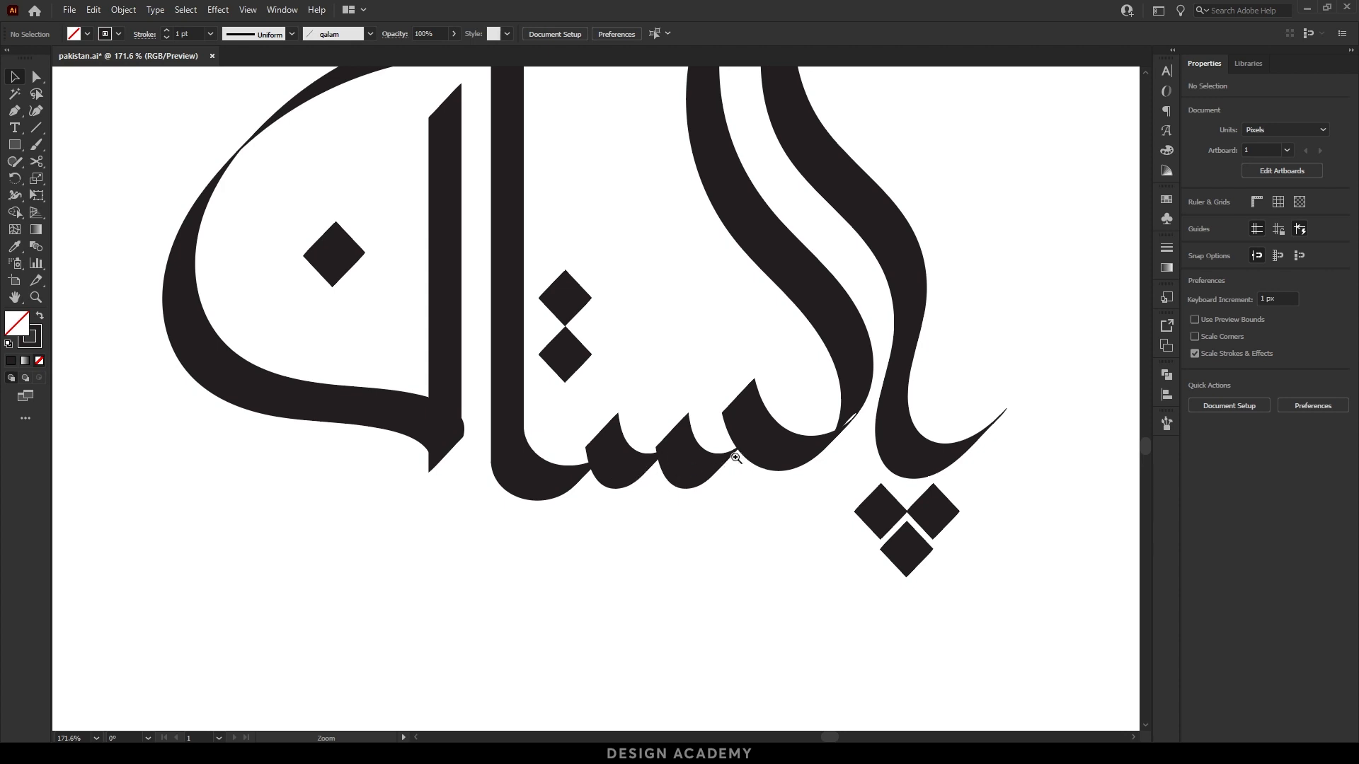
scroll(736, 458, "up", 2)
left_click(868, 444)
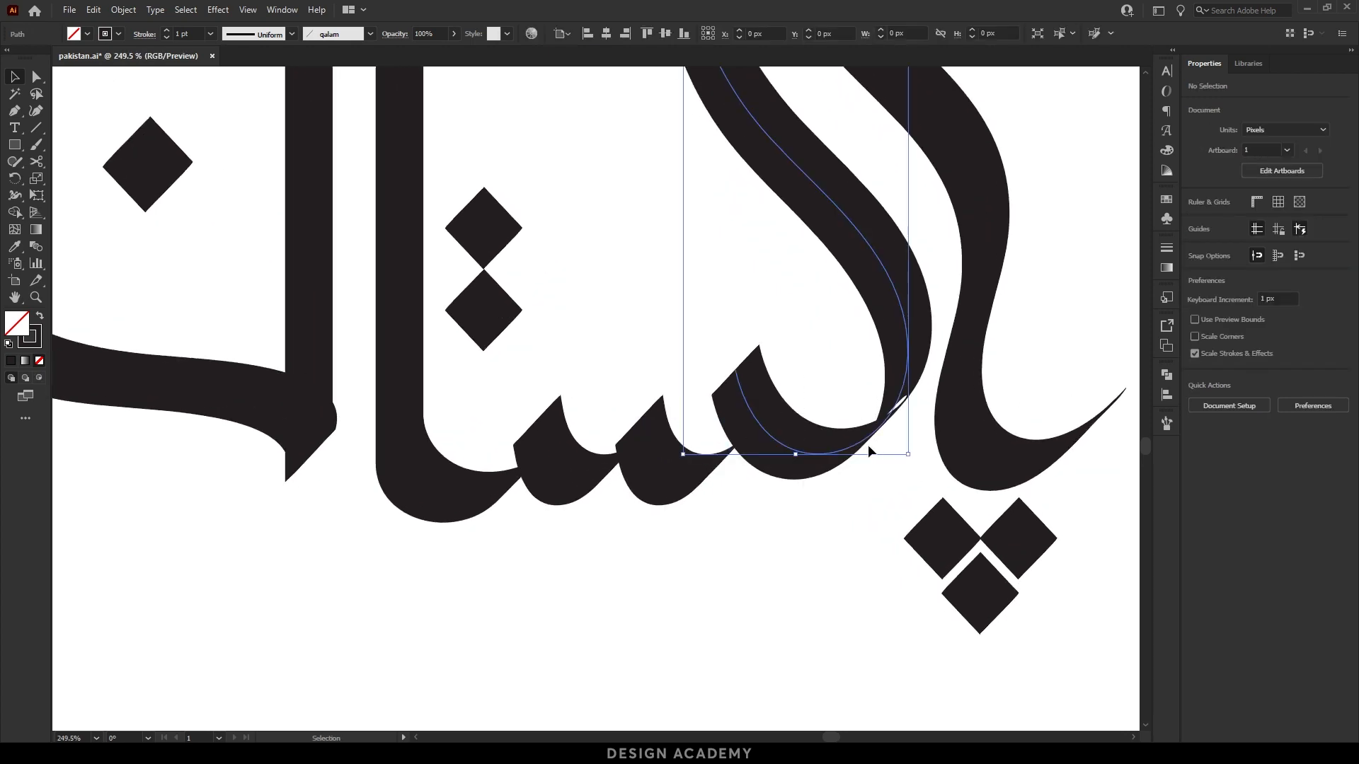
scroll(867, 445, "down", 4)
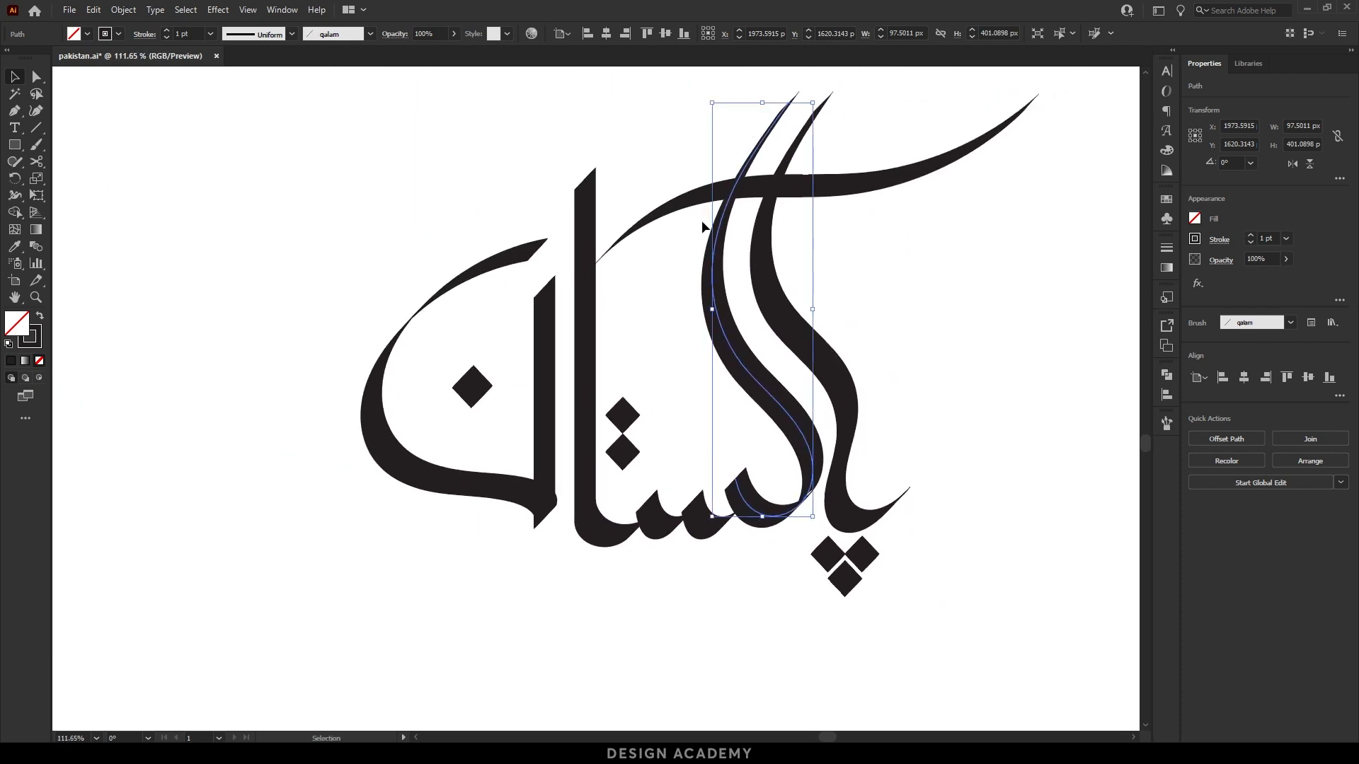
left_click(836, 522, "shift")
scroll(821, 532, "up", 4)
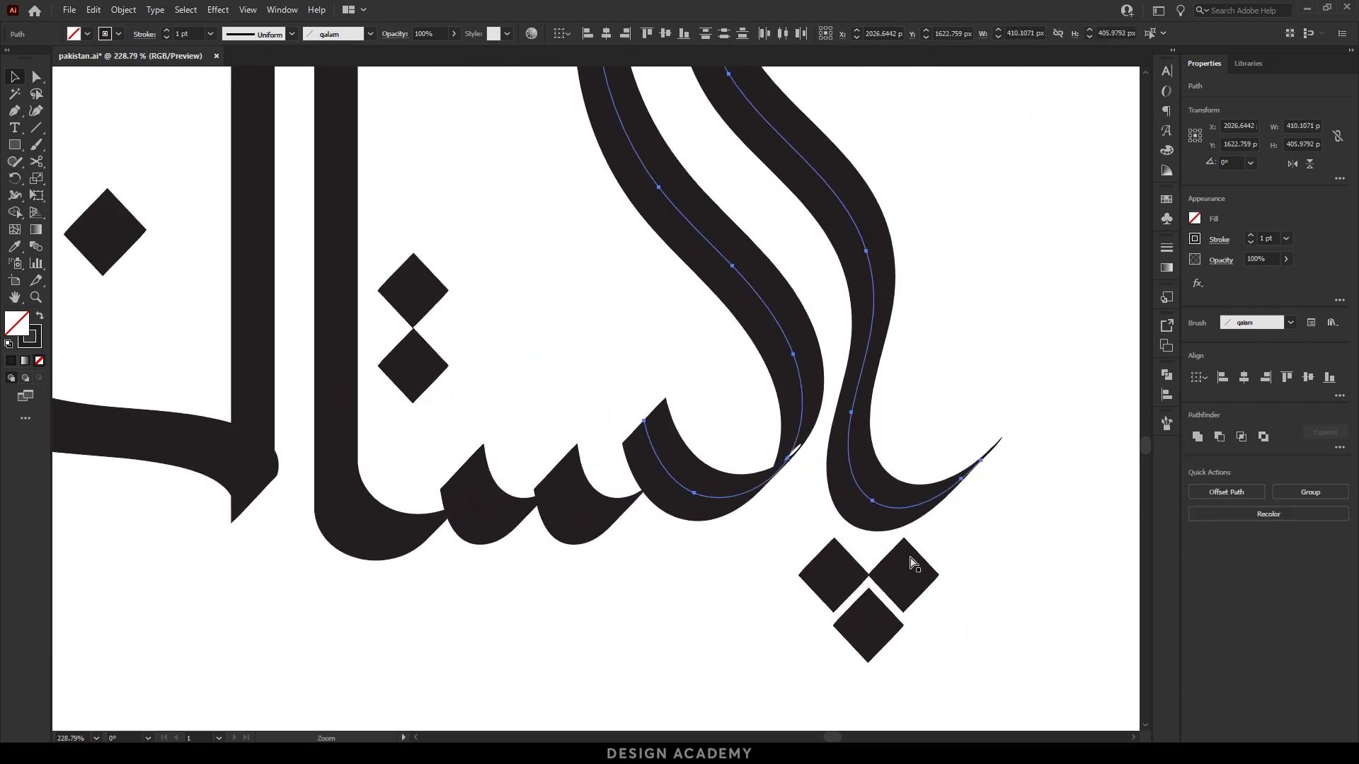
scroll(688, 509, "up", 5)
left_click_drag(676, 489, 647, 485)
left_click(773, 568)
left_click_drag(879, 483, 487, 472)
left_click_drag(883, 537, 923, 545)
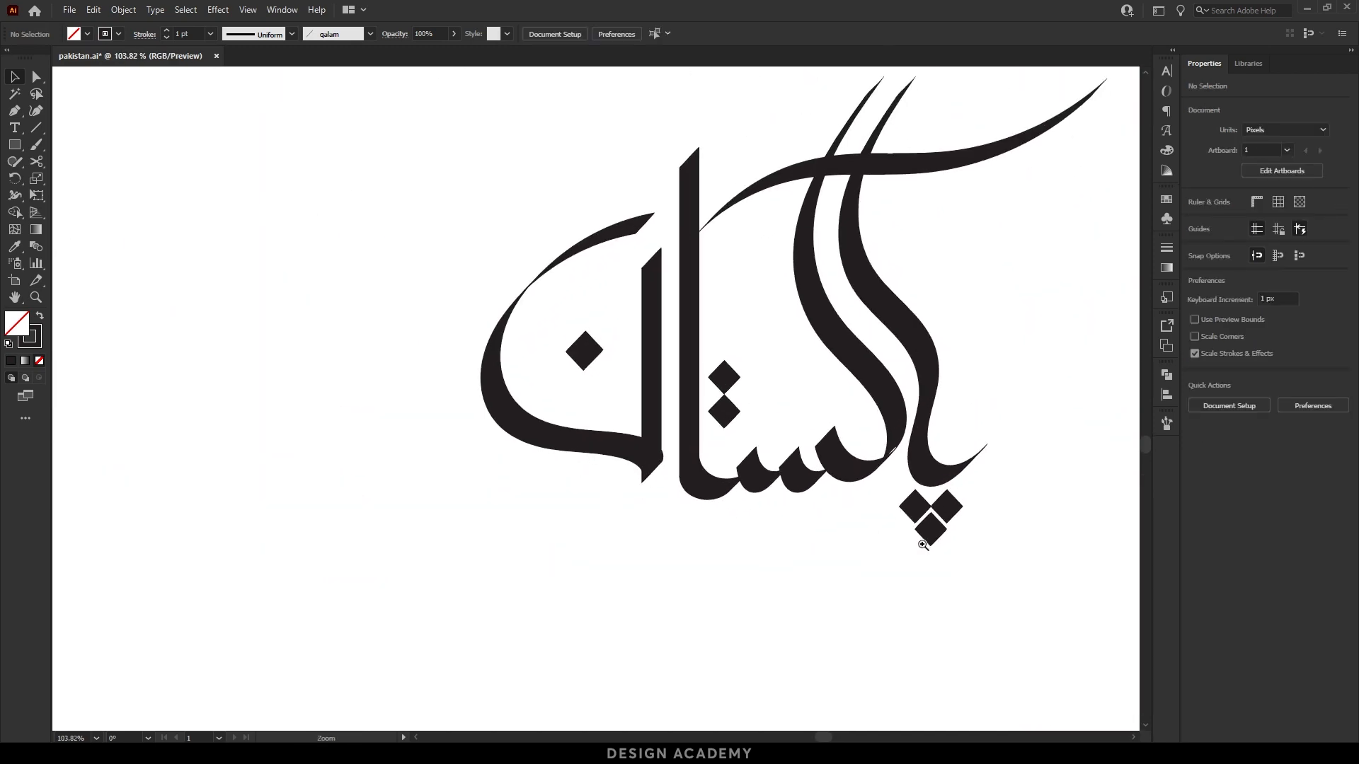
left_click_drag(769, 520, 849, 522)
left_click_drag(780, 478, 830, 477)
left_click_drag(673, 479, 646, 464)
left_click(678, 527)
left_click(647, 470)
key("a")
key("v")
left_click(688, 538)
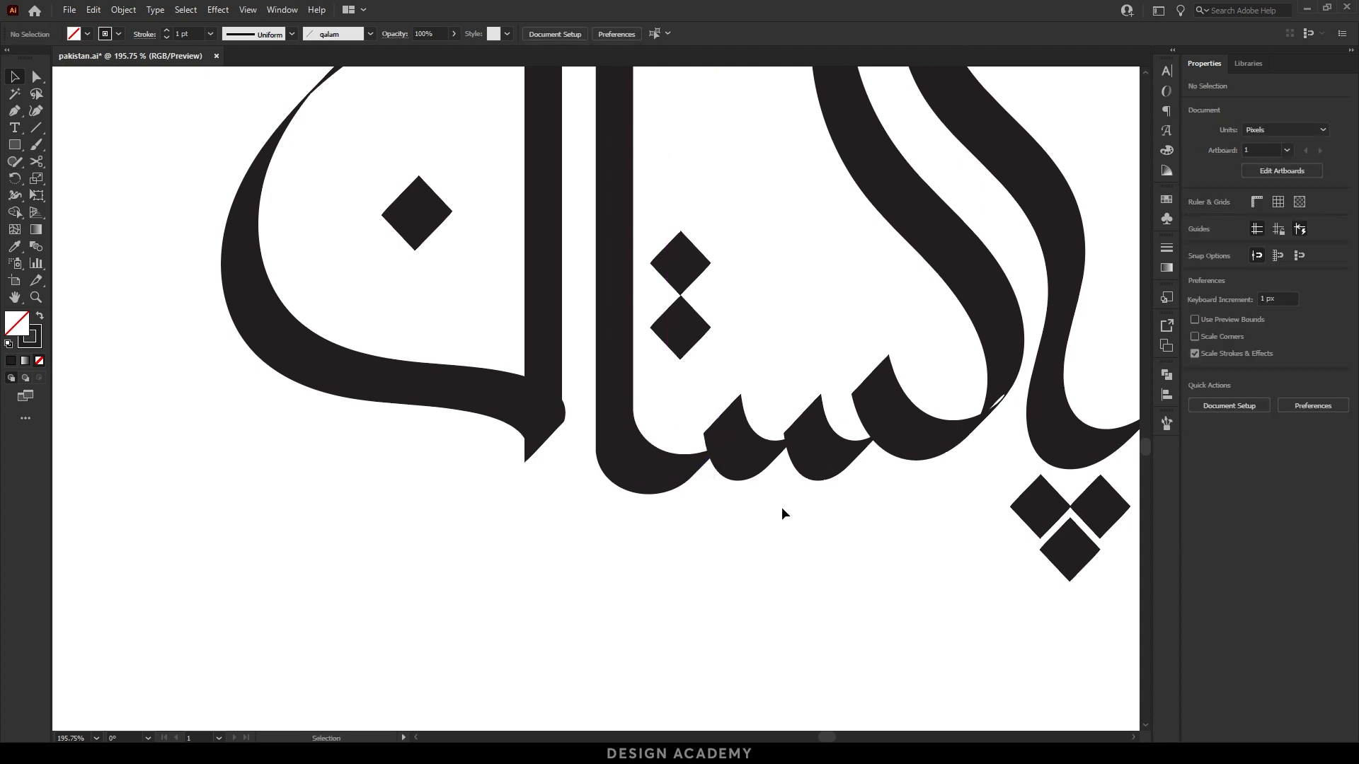
Reshape the end of the noon's bowl at the short stem so it curves down cleanly into the stem's cut corner.
left_click_drag(473, 359, 473, 360)
mouse_move(538, 430)
left_mouse_down()
mouse_move(552, 475)
mouse_move(582, 473)
mouse_move(563, 459)
mouse_move(585, 450)
left_mouse_up()
left_click(562, 508)
left_click(639, 557)
left_click_drag(558, 556, 763, 575)
key("a")
left_click_drag(672, 443, 673, 414)
left_click(756, 464)
left_click_drag(756, 464, 509, 482)
left_click_drag(739, 474, 573, 547)
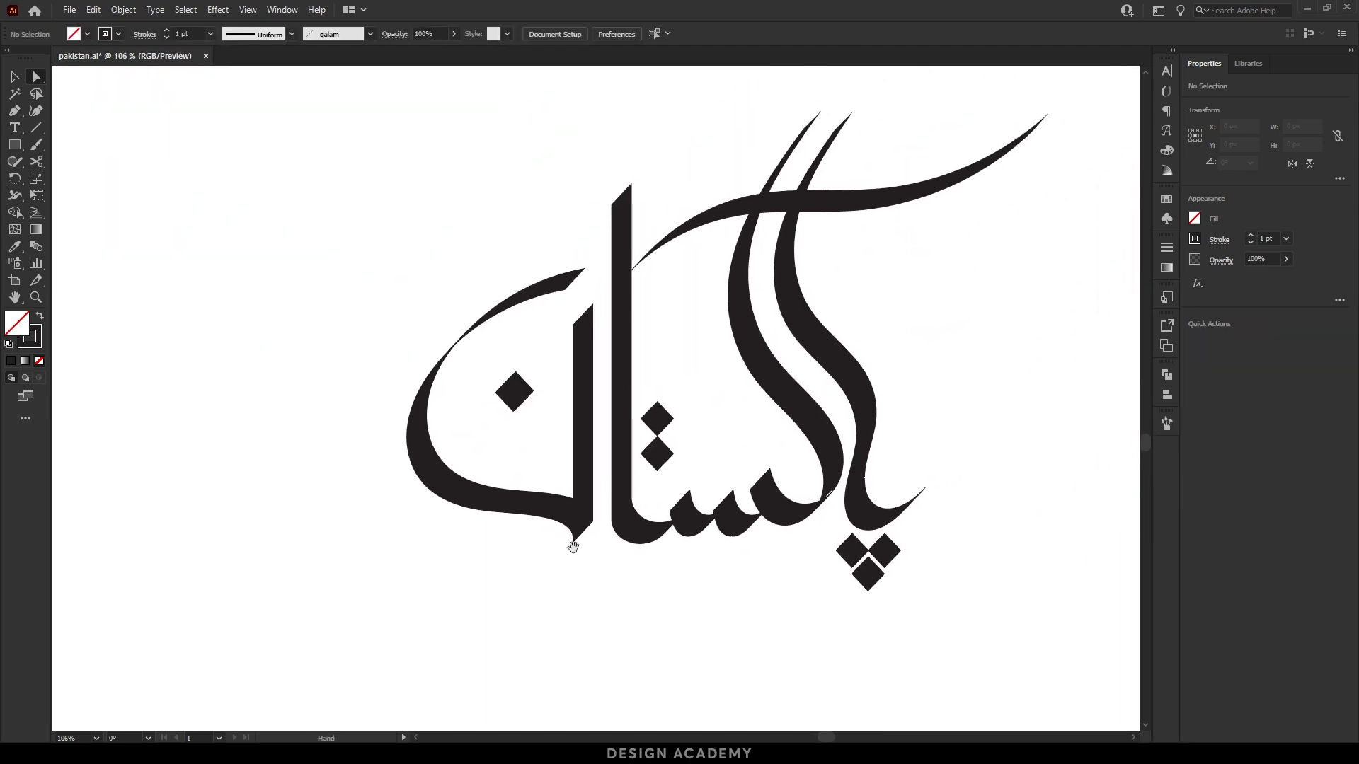
Replace the noon's dot with one placed slightly lower inside its bowl.
key("v")
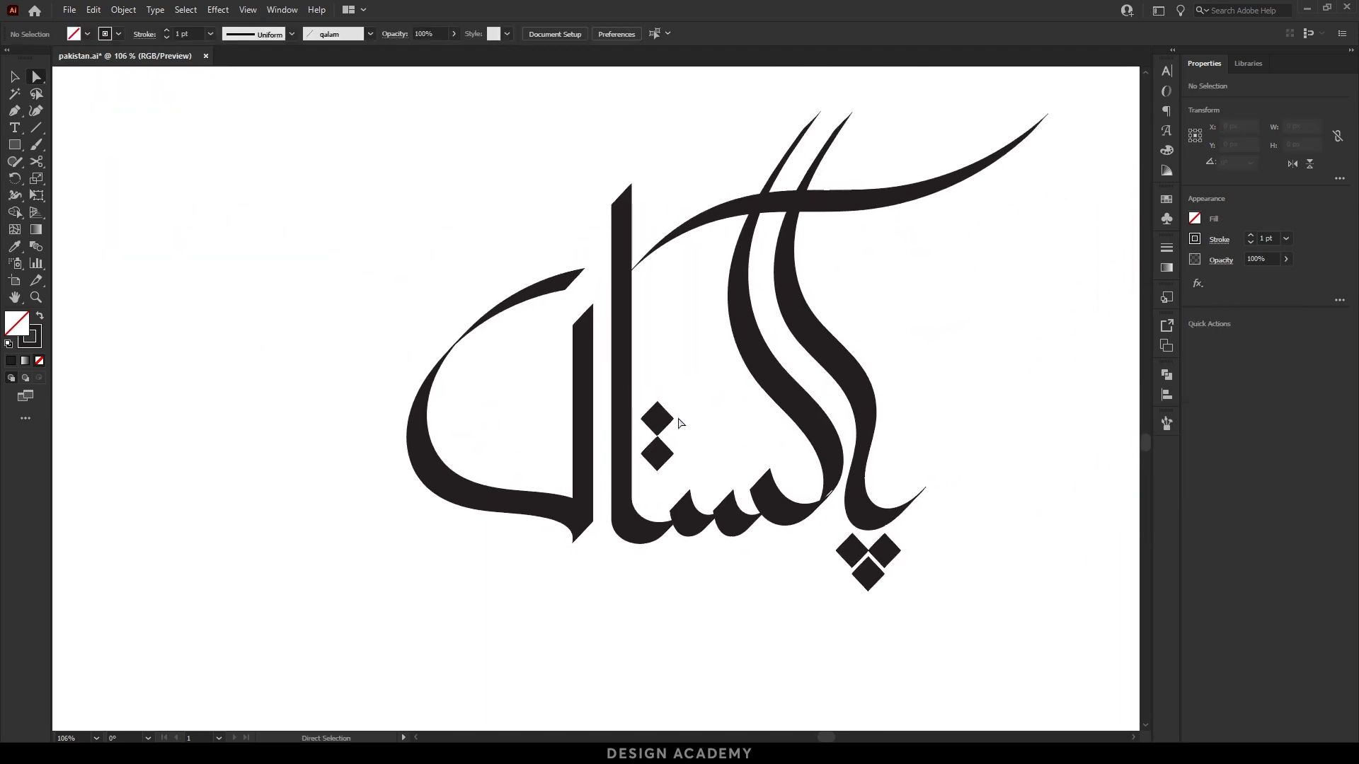
left_click_drag(671, 423, 530, 433)
left_click(692, 467)
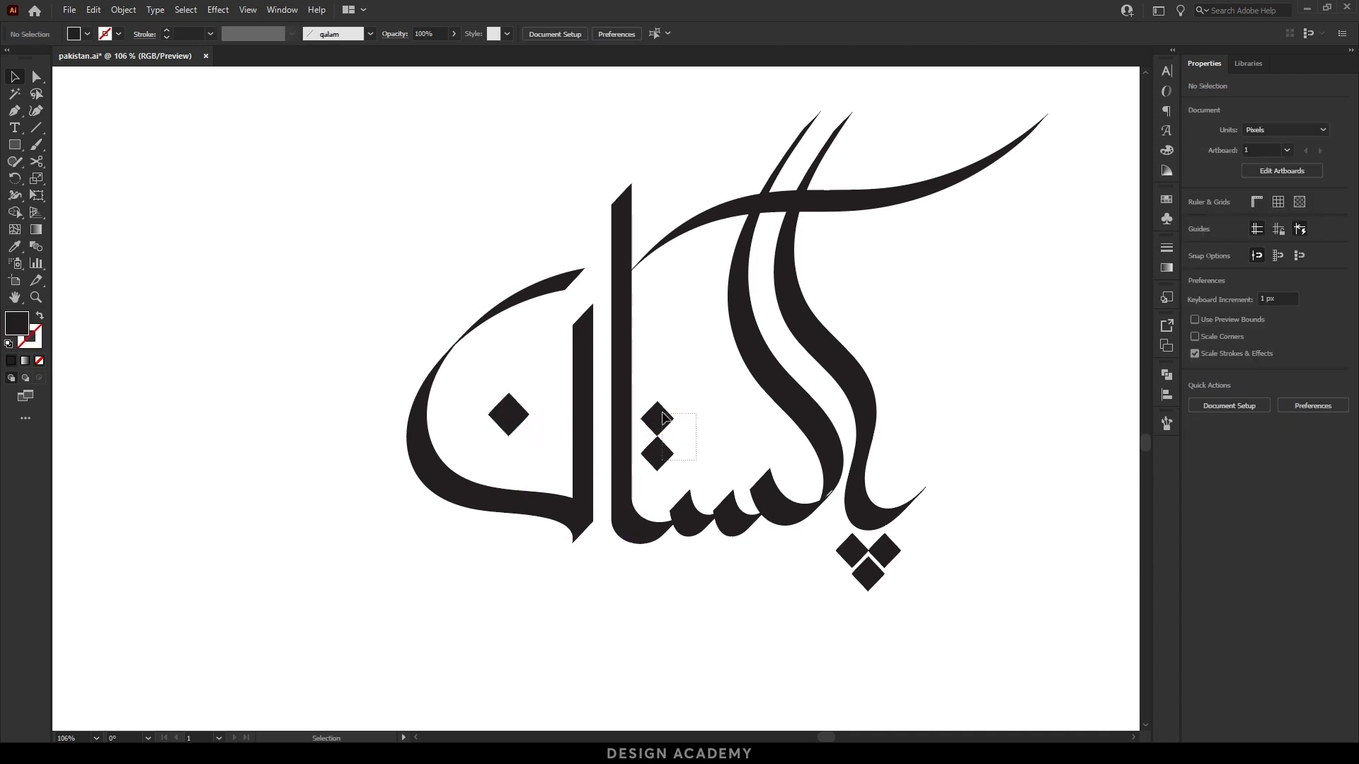
Enlarge the te's and pe's dots and move the te's pair slightly higher beside the tall stem.
left_click_drag(662, 413, 657, 410)
left_click_drag(902, 549, 897, 550)
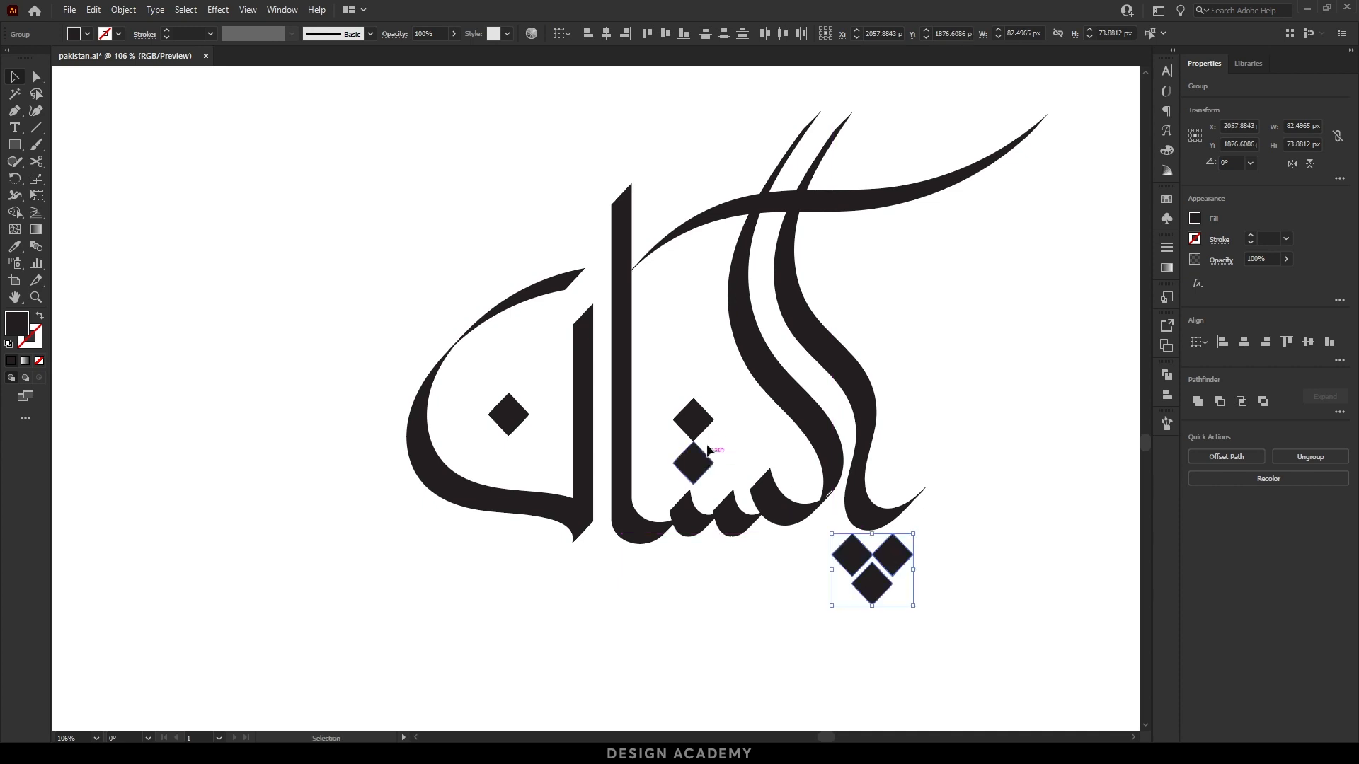
left_click_drag(702, 466, 669, 439)
left_click(752, 389)
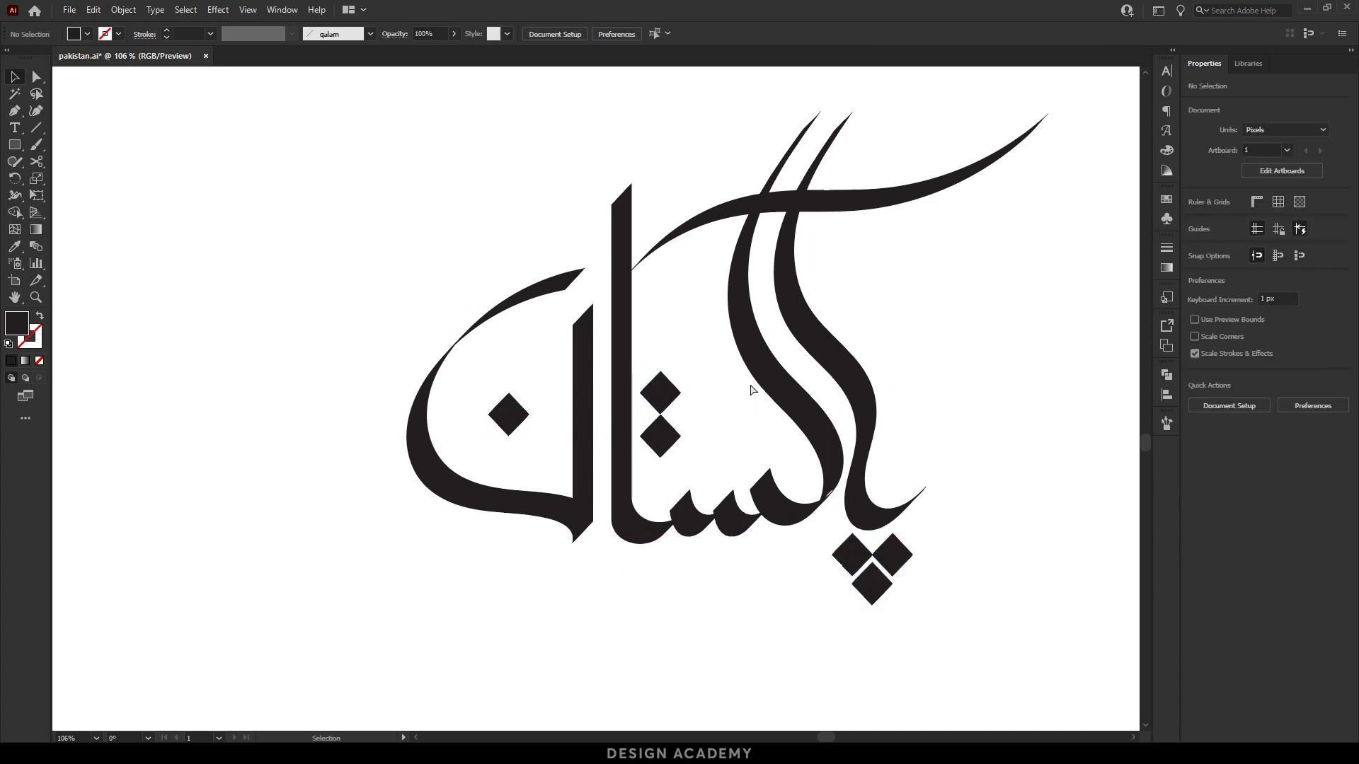
scroll(752, 390, "down", 3)
scroll(872, 272, "up", 2)
left_click(876, 245)
left_click(875, 330)
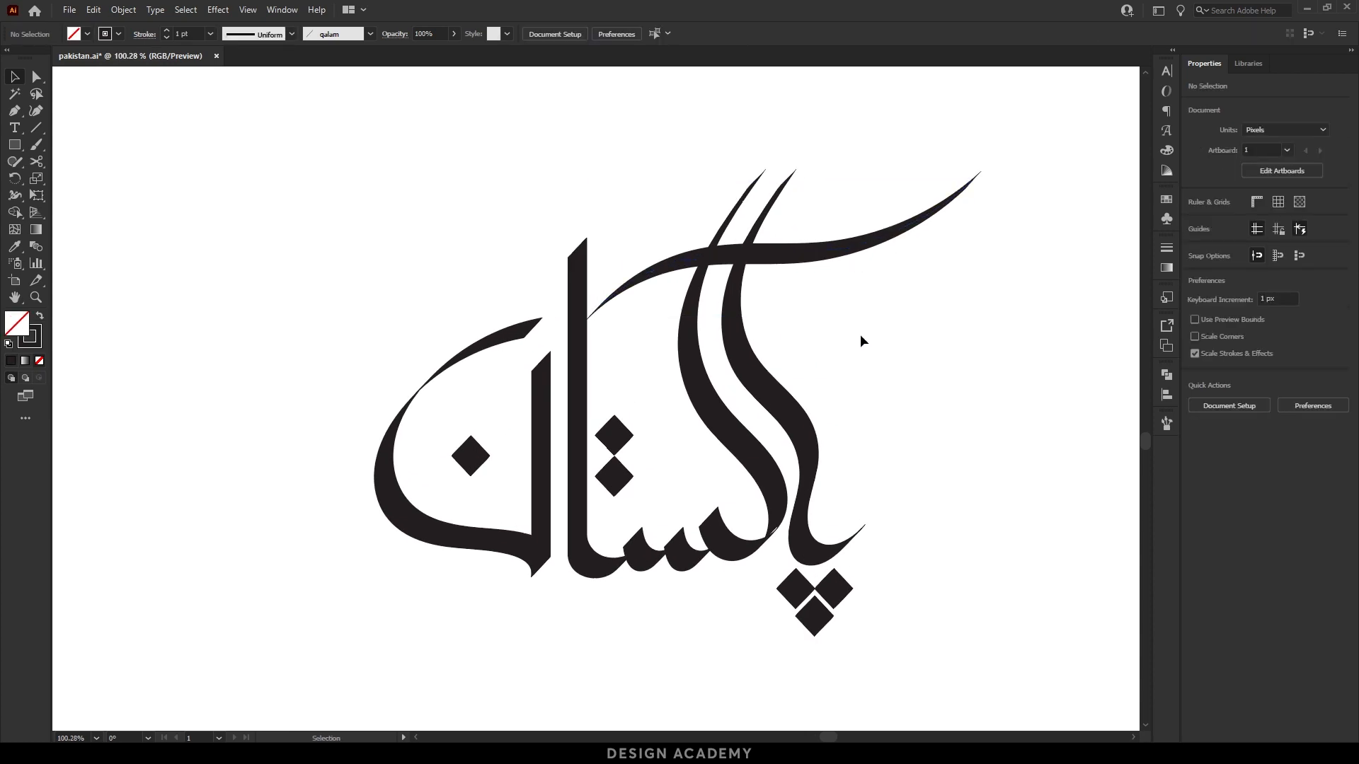
left_click(790, 400)
left_click_drag(863, 409, 839, 409)
left_click(839, 410, "alt")
Set the stroke weight of all the calligraphic strokes, leaving out the dots, to 1.2 pt.
left_click_drag(401, 243, 929, 511)
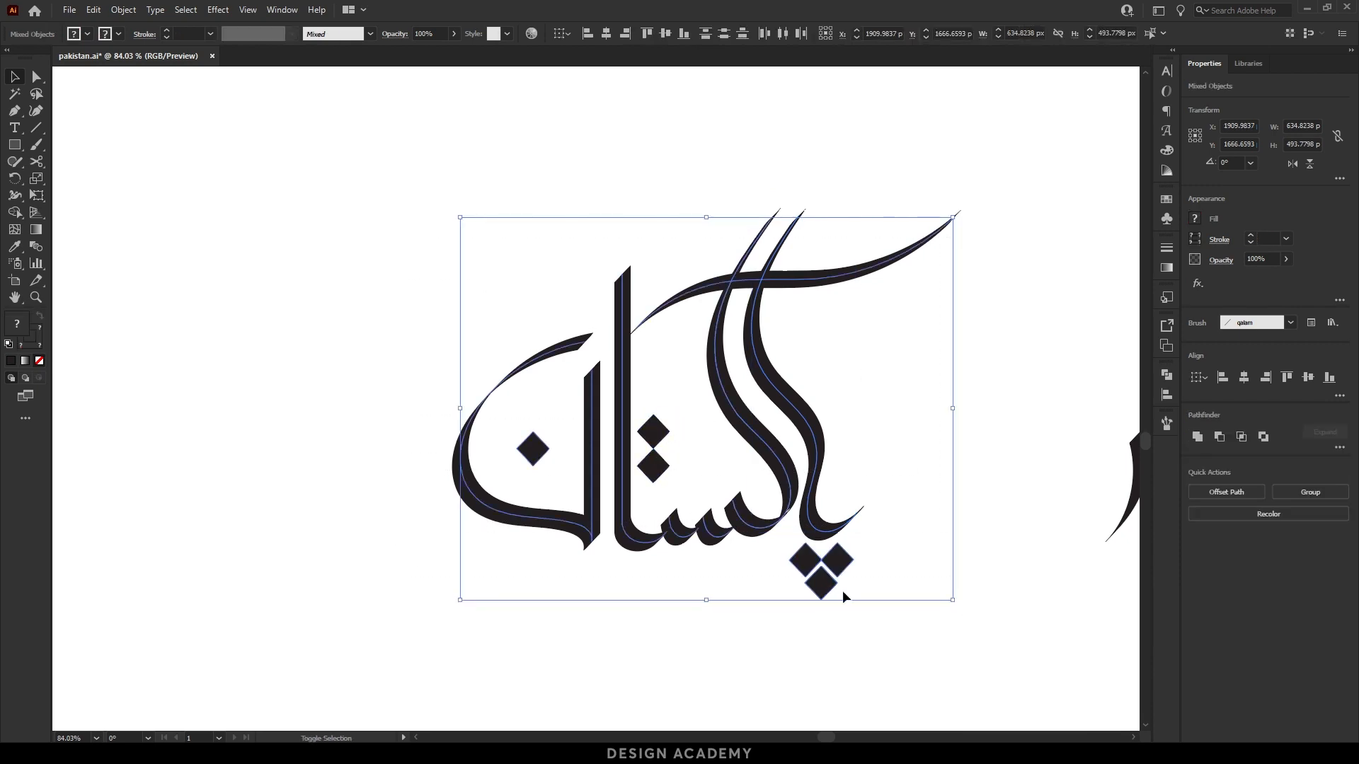
left_click(531, 459, "shift")
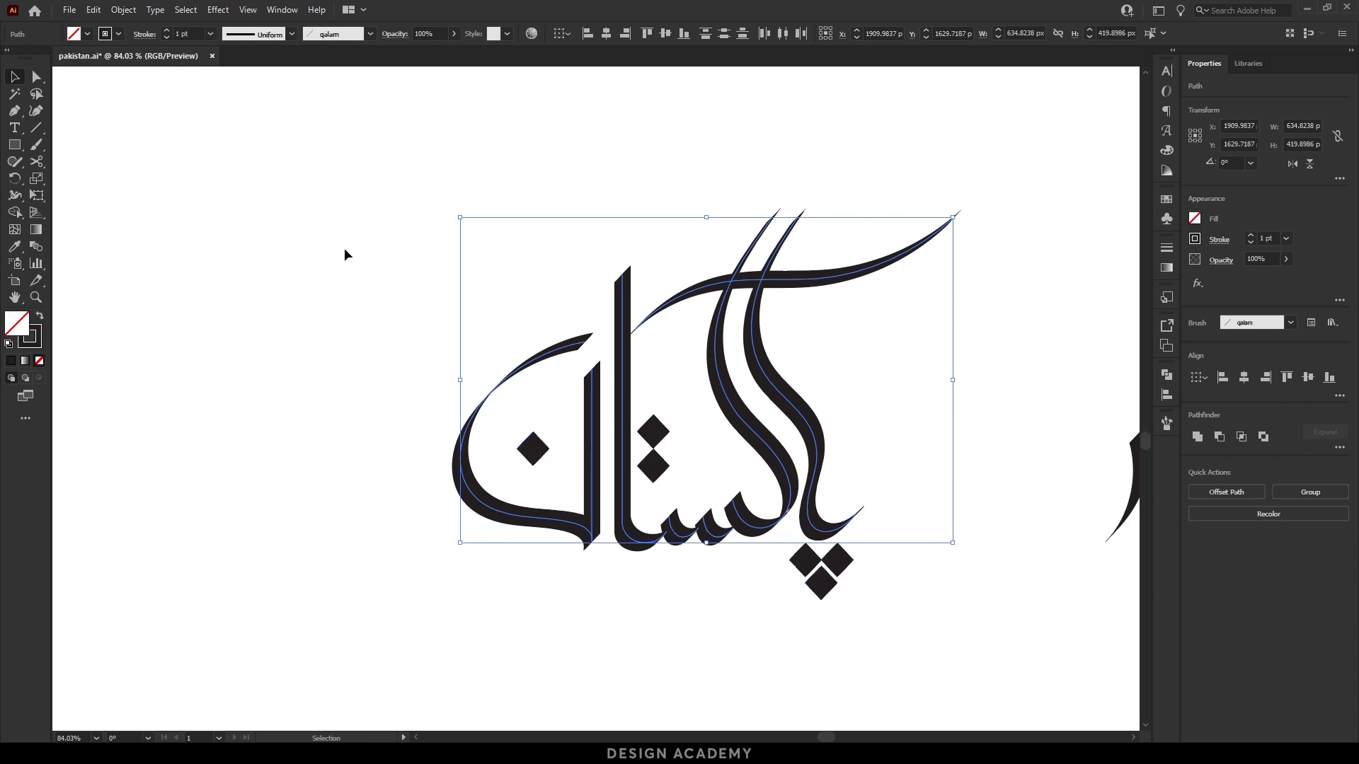
left_click(183, 32)
type("1.")
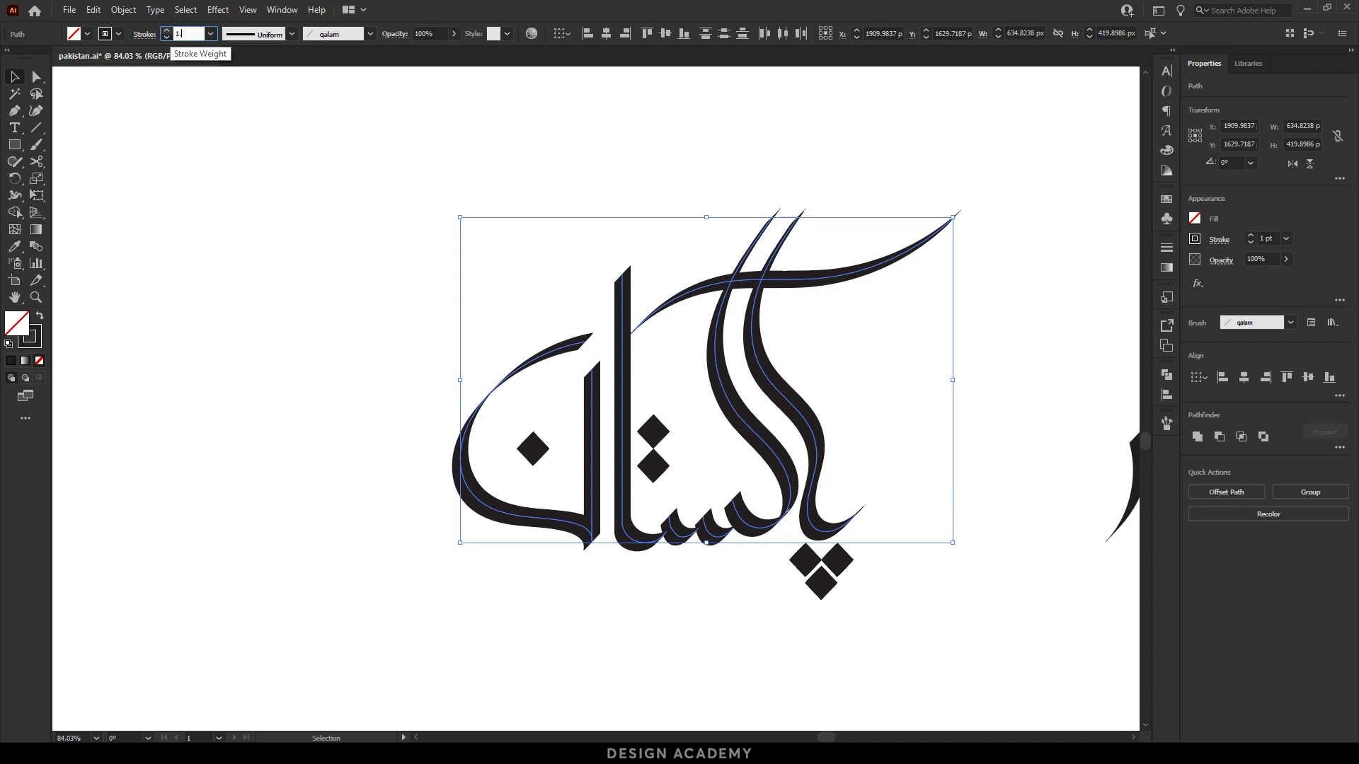
type("2")
key("Return")
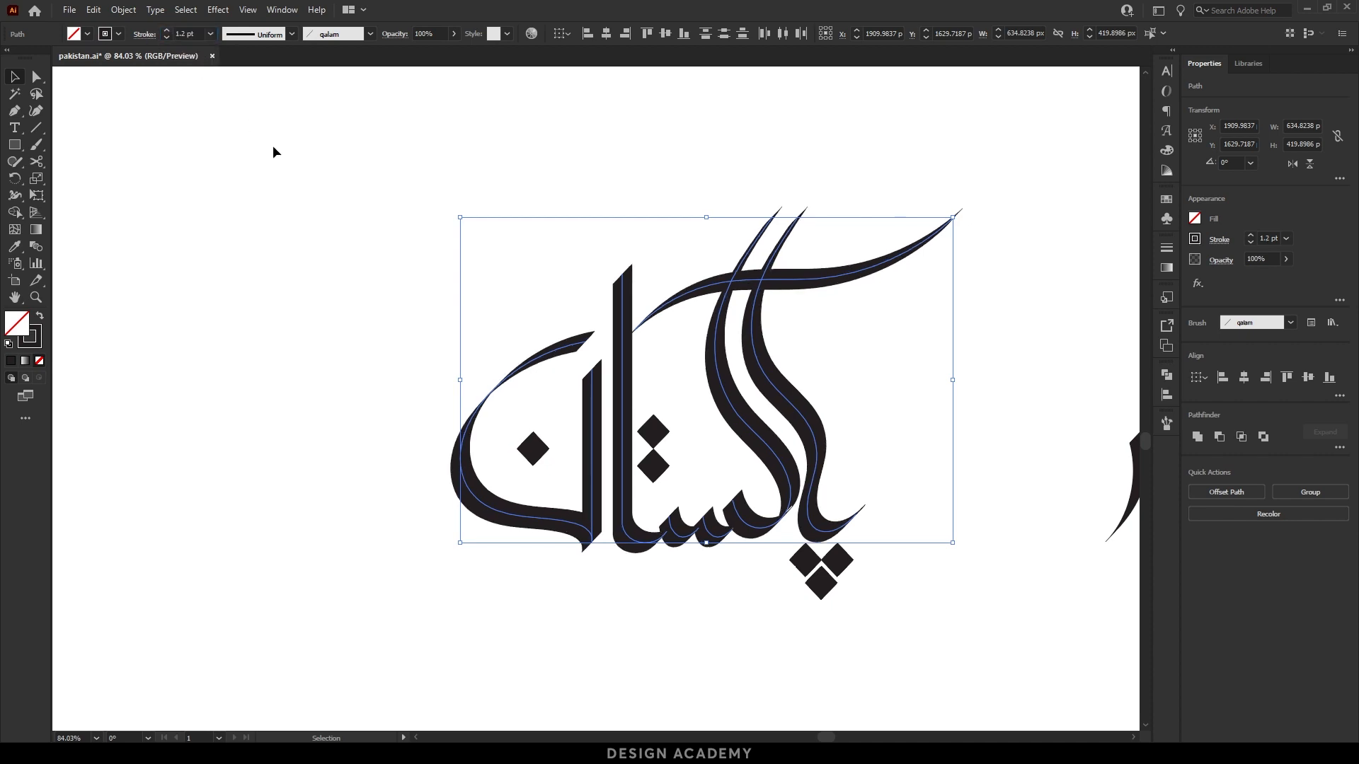
left_click(292, 234)
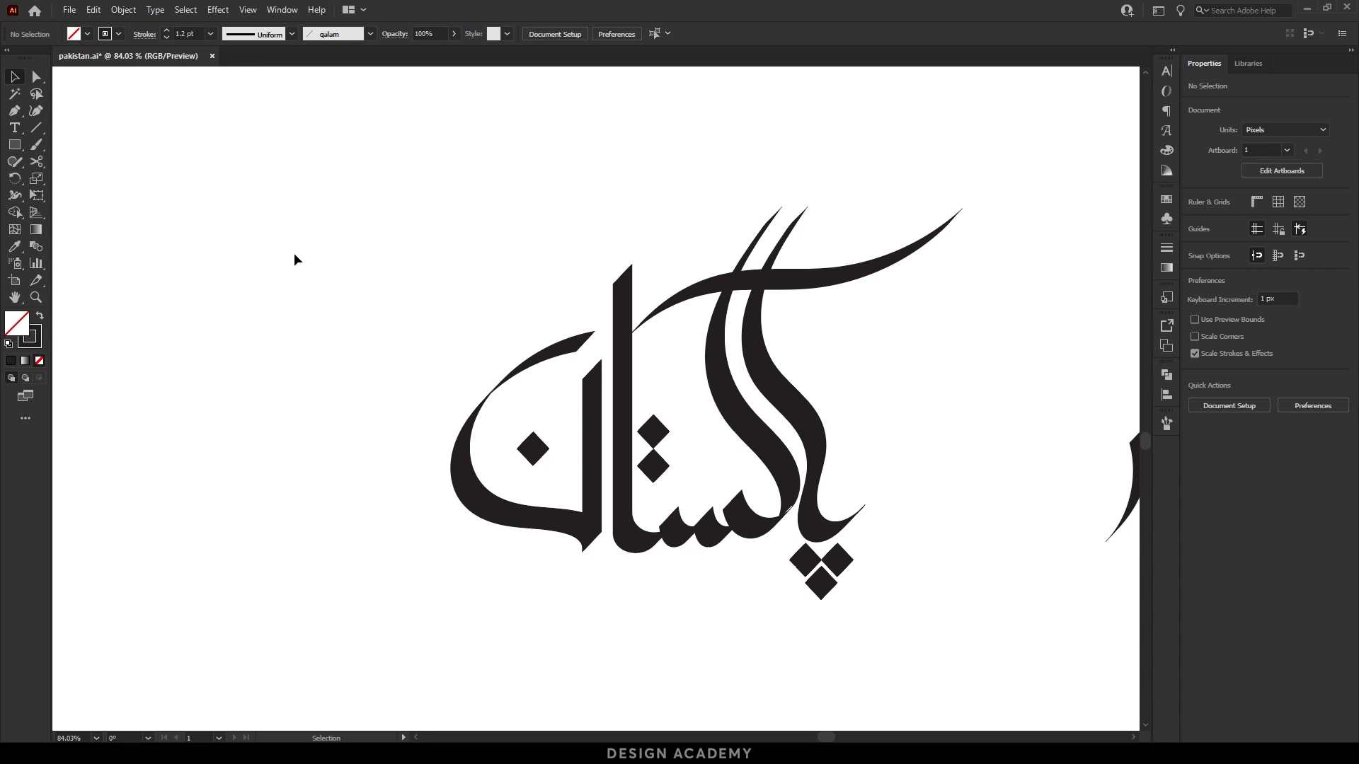
Examine the thickened strokes and their joins across the whole word.
scroll(660, 569, "up", 5)
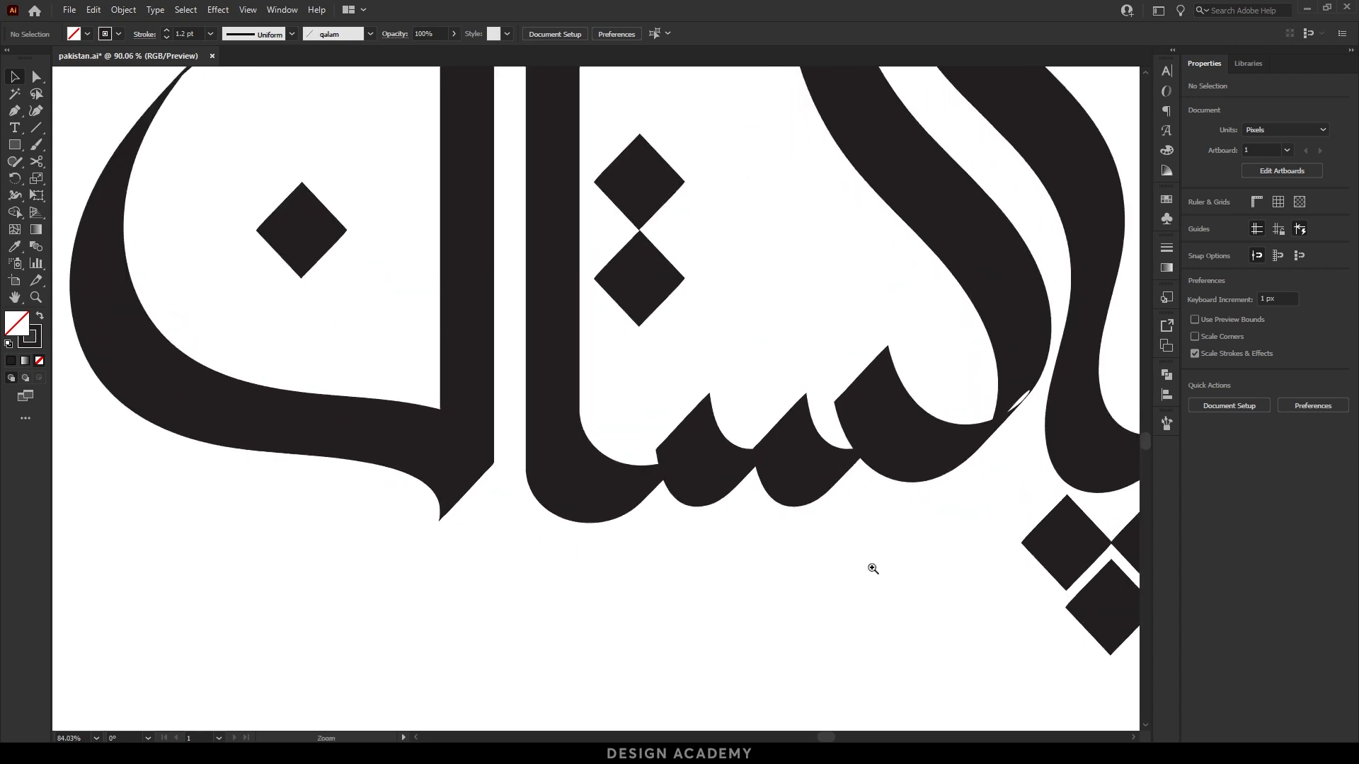
left_click(662, 476)
left_click(677, 464)
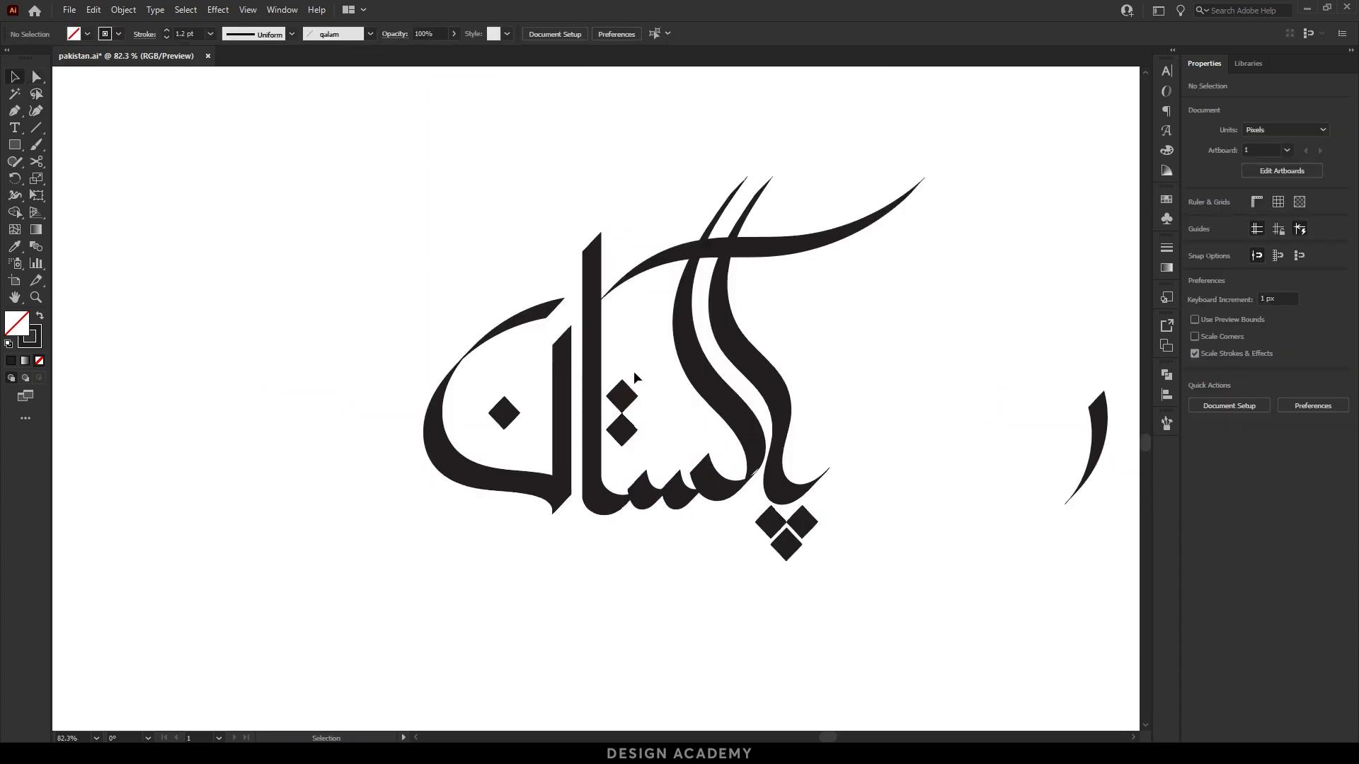
left_click_drag(473, 274, 940, 625)
scroll(800, 445, "down", 4)
left_click_drag(789, 449, 969, 211)
left_click(823, 473)
left_click_drag(820, 501, 961, 511)
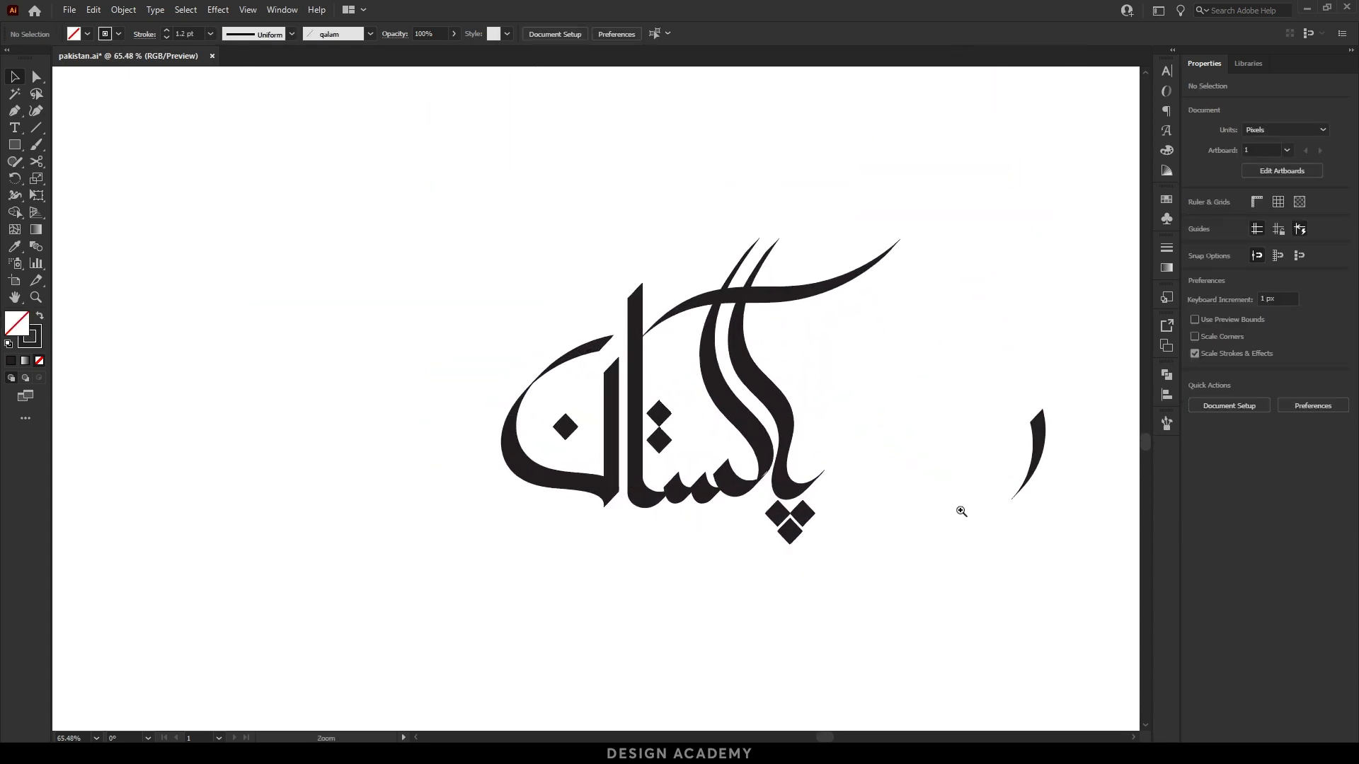
left_click_drag(814, 471, 874, 496)
left_click(828, 455)
left_click_drag(828, 455, 807, 467)
key("ctrl+z")
key("v")
left_click(854, 536)
left_click_drag(854, 538, 1034, 486)
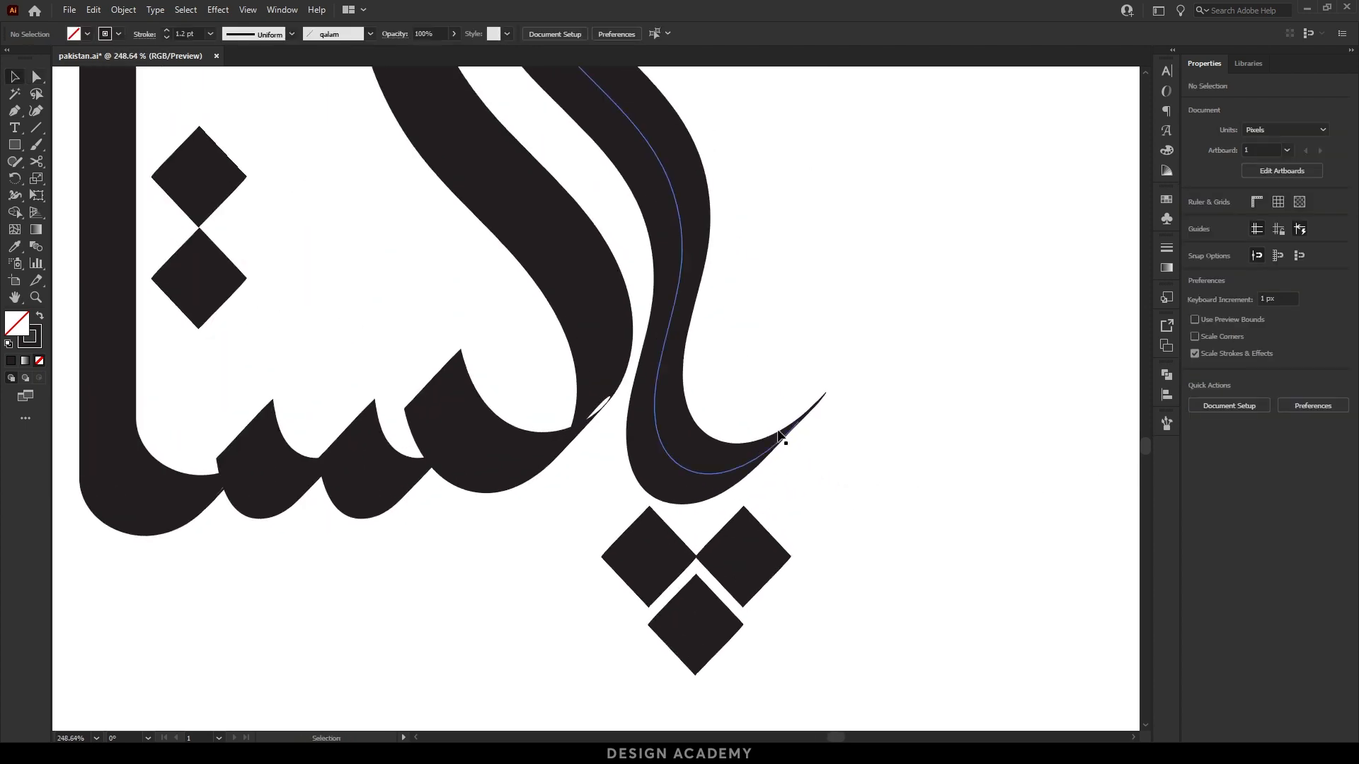
Bend the thin end of the pe's tail upward by moving its last anchor and adjusting its curve.
key("a")
mouse_move(798, 424)
left_mouse_down()
mouse_move(790, 366)
mouse_move(814, 345)
mouse_move(785, 342)
mouse_move(780, 322)
left_mouse_up()
key("shift+c")
left_click_drag(780, 383, 583, 402)
key("v")
left_click(844, 374)
key("ctrl+space")
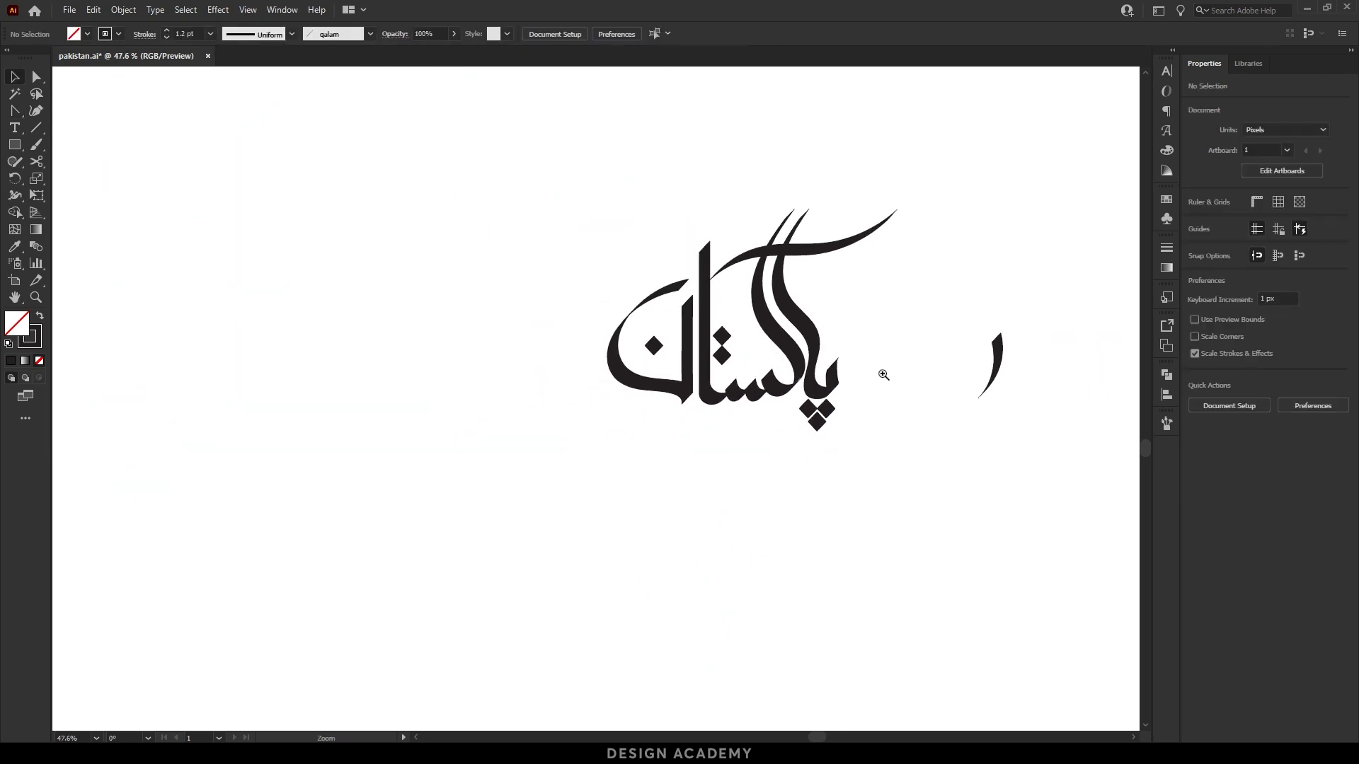
Undo the last curve changes on the pe's tail and readjust its end into a lower, shorter upward hook.
left_click_drag(883, 375, 936, 388)
key("ctrl+z")
key("ctrl+z")
key("ctrl+space")
left_click_drag(852, 390, 1026, 395)
key("a")
left_click_drag(746, 389, 730, 321)
key("ctrl+z")
key("ctrl+space")
key("v")
left_click(805, 336)
key("ctrl+space")
left_click_drag(842, 340, 509, 356)
mouse_move(814, 430)
left_mouse_down()
mouse_move(756, 422)
mouse_move(780, 523)
mouse_move(814, 430)
left_mouse_up()
key("ctrl+space")
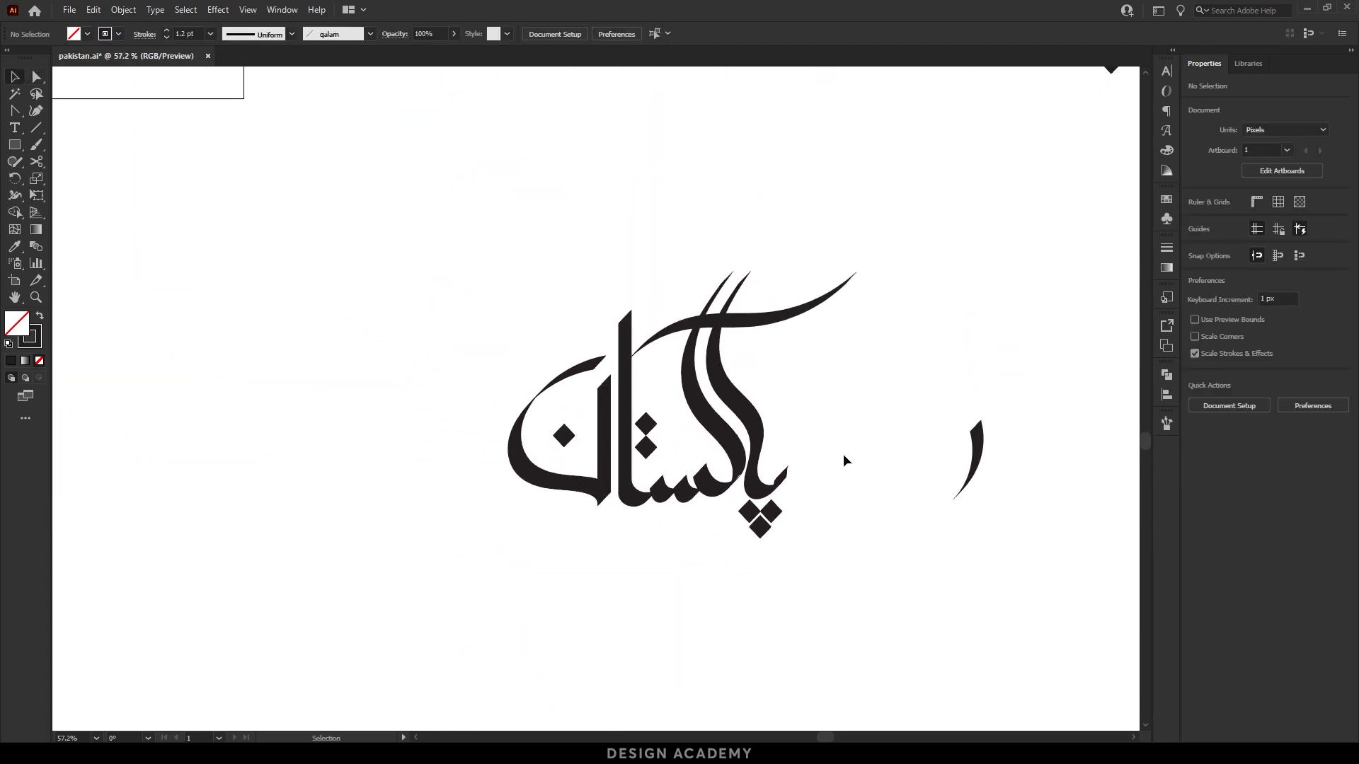
Expand the appearance of all the word's brush strokes and dots into filled shapes.
left_click_drag(933, 566, 418, 249)
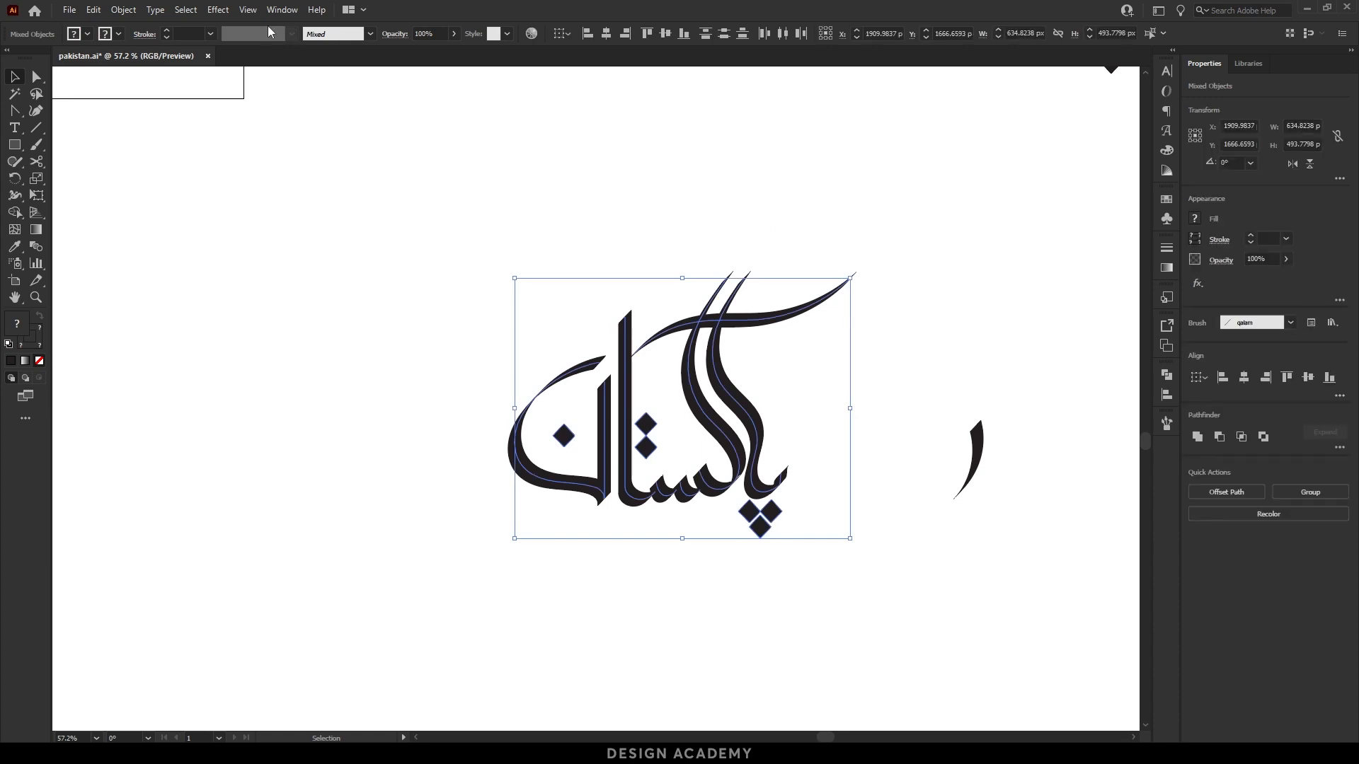
left_click(113, 14)
left_click(206, 191)
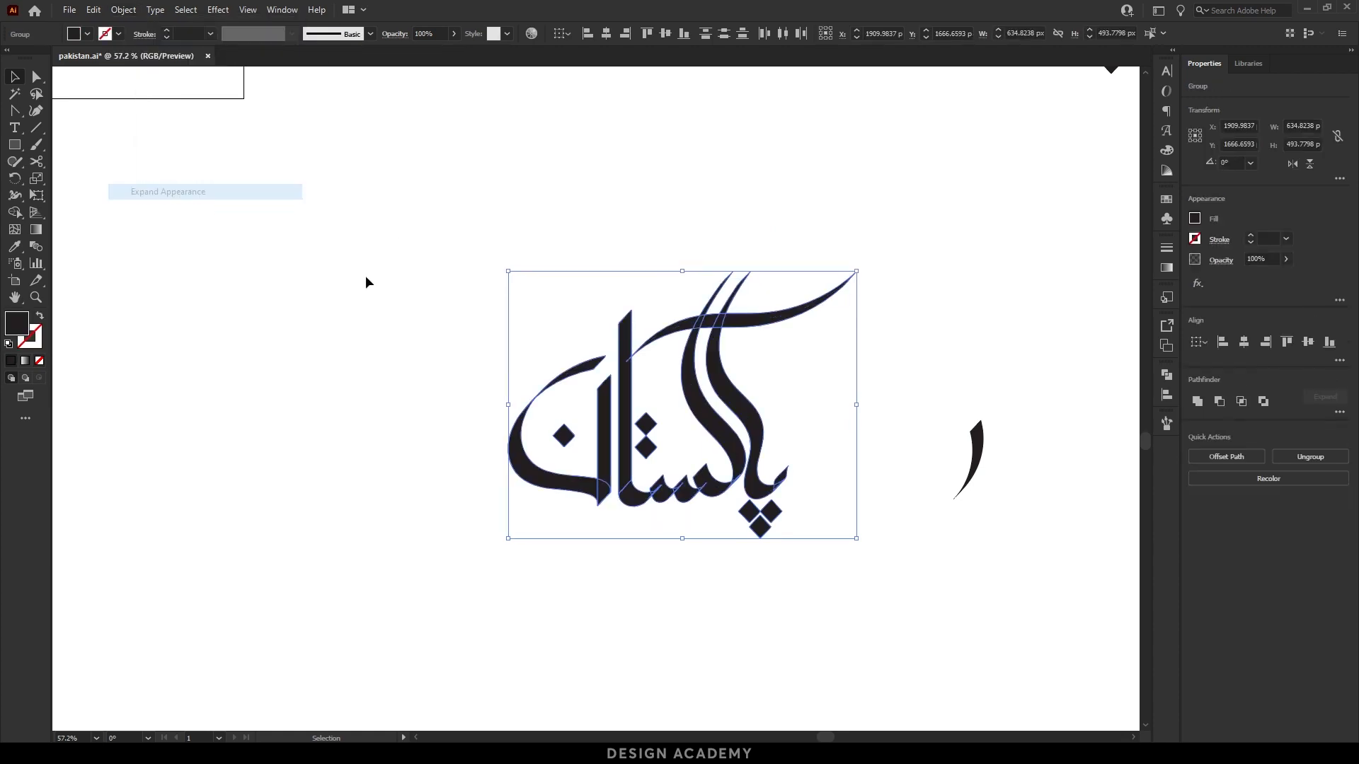
Fill the whole expanded word with the white-to-black linear gradient.
left_click_drag(911, 542, 428, 209)
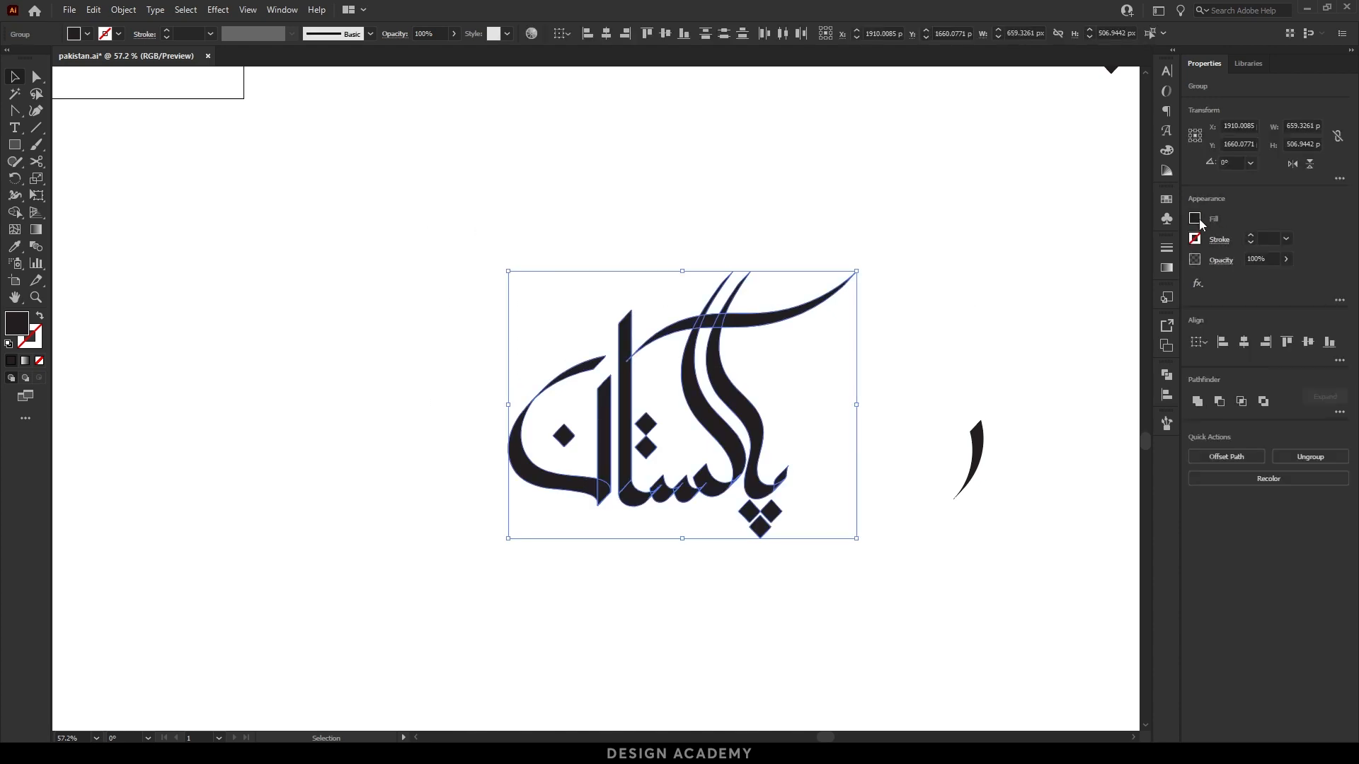
left_click(1167, 268)
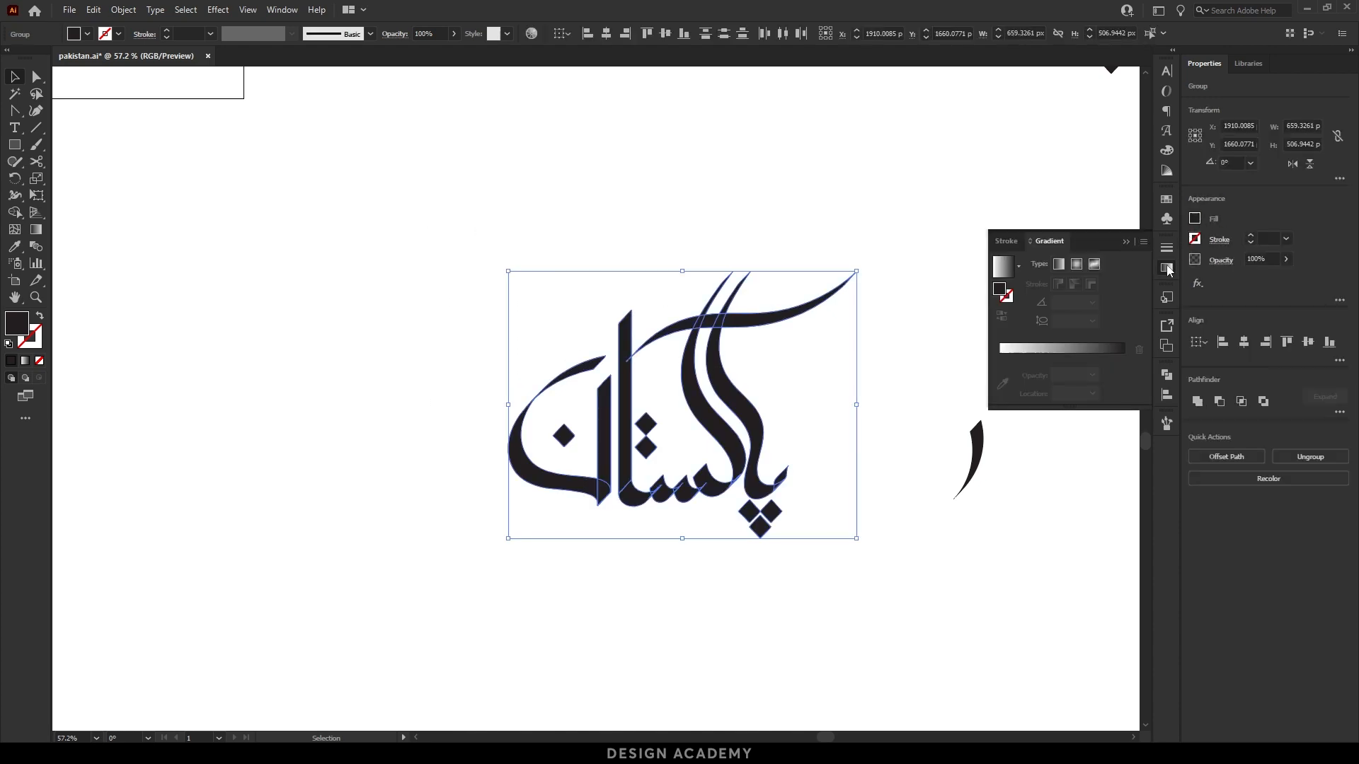
left_click(1099, 343)
left_click(855, 391)
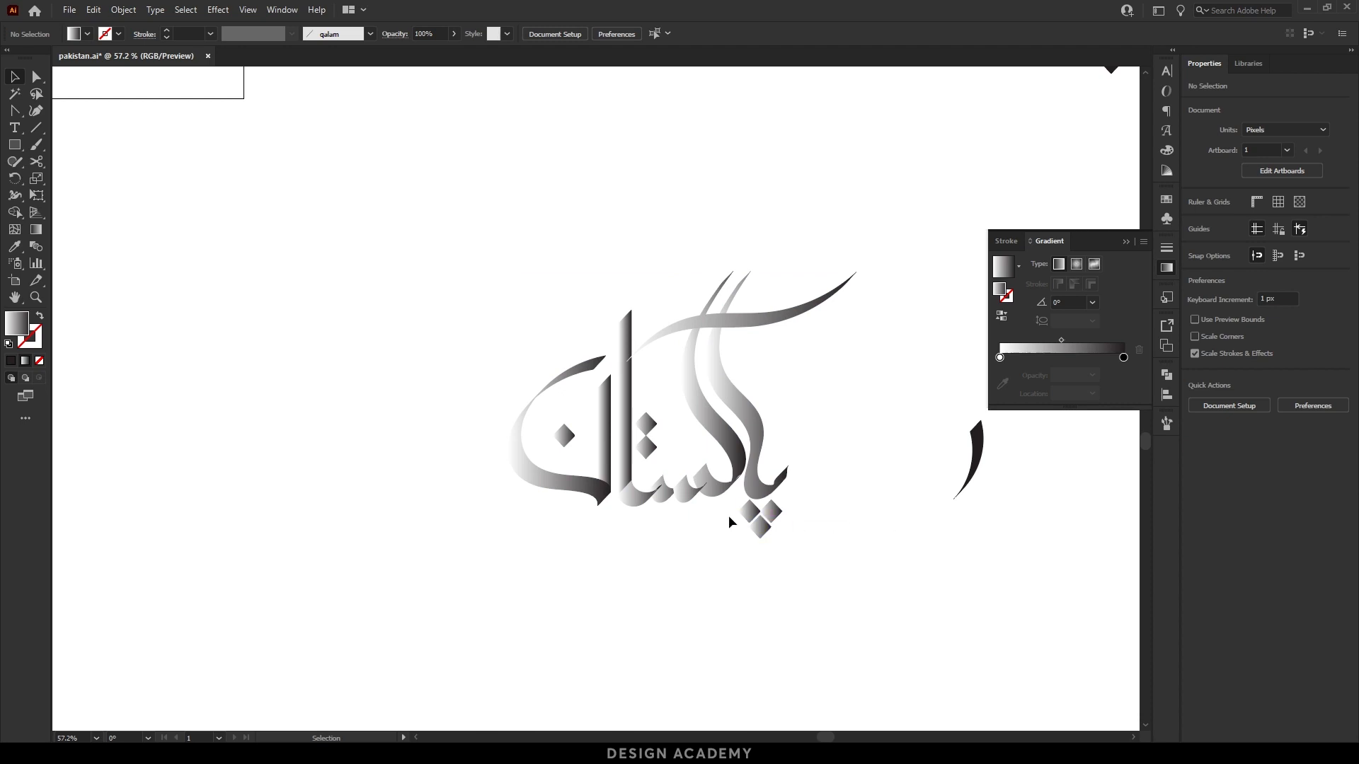
Examine the overlapping outlines at the letter joins of the gradient-filled word.
key("ctrl+space")
left_click_drag(669, 513, 760, 519)
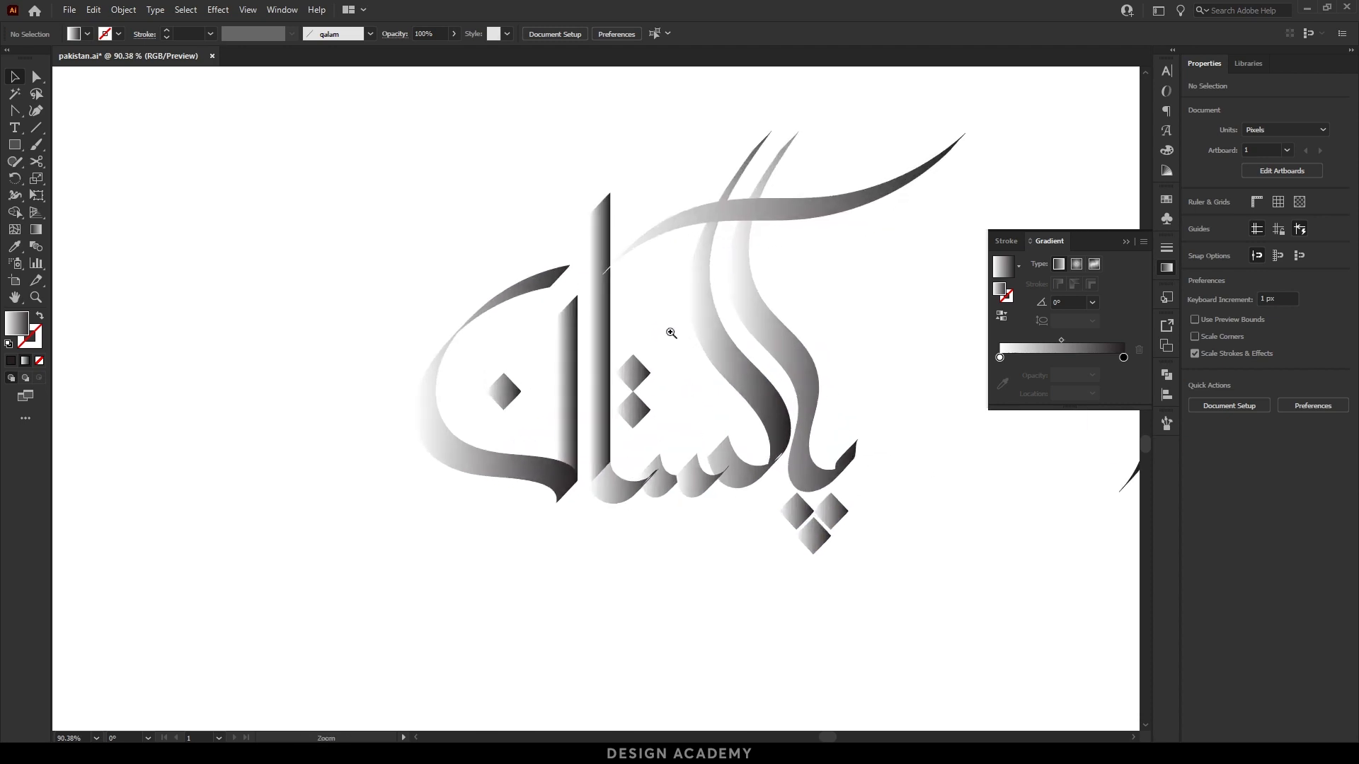
key("space")
left_click_drag(708, 388, 632, 403)
left_click_drag(840, 608, 333, 160)
key("ctrl+space")
left_click_drag(698, 491, 821, 485)
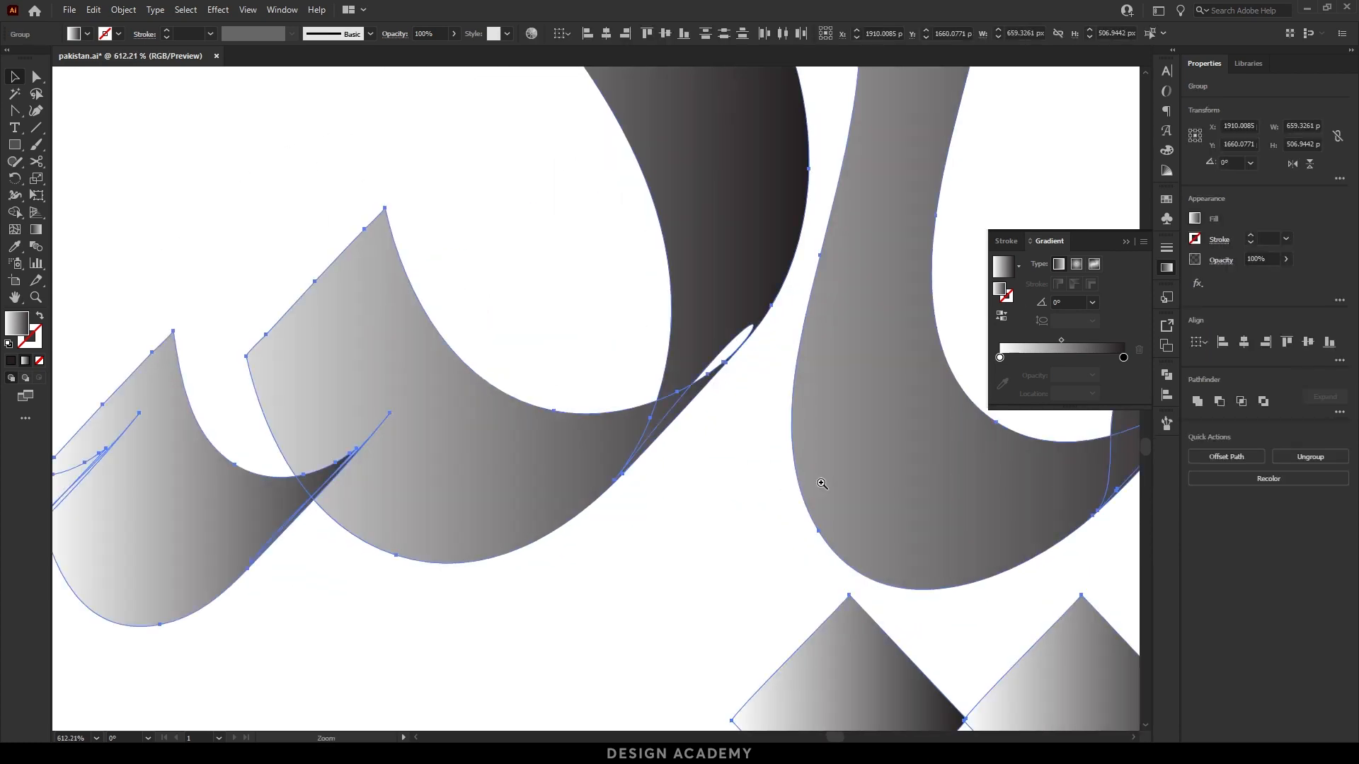
Isolate the kaf's outline to edit the white gap at its lower join.
left_click(702, 483)
double_click(730, 342)
left_click(730, 346)
key("ctrl+space")
left_click_drag(729, 344, 745, 322)
right_click(737, 306)
left_click(781, 440)
double_click(740, 294)
left_click(724, 303)
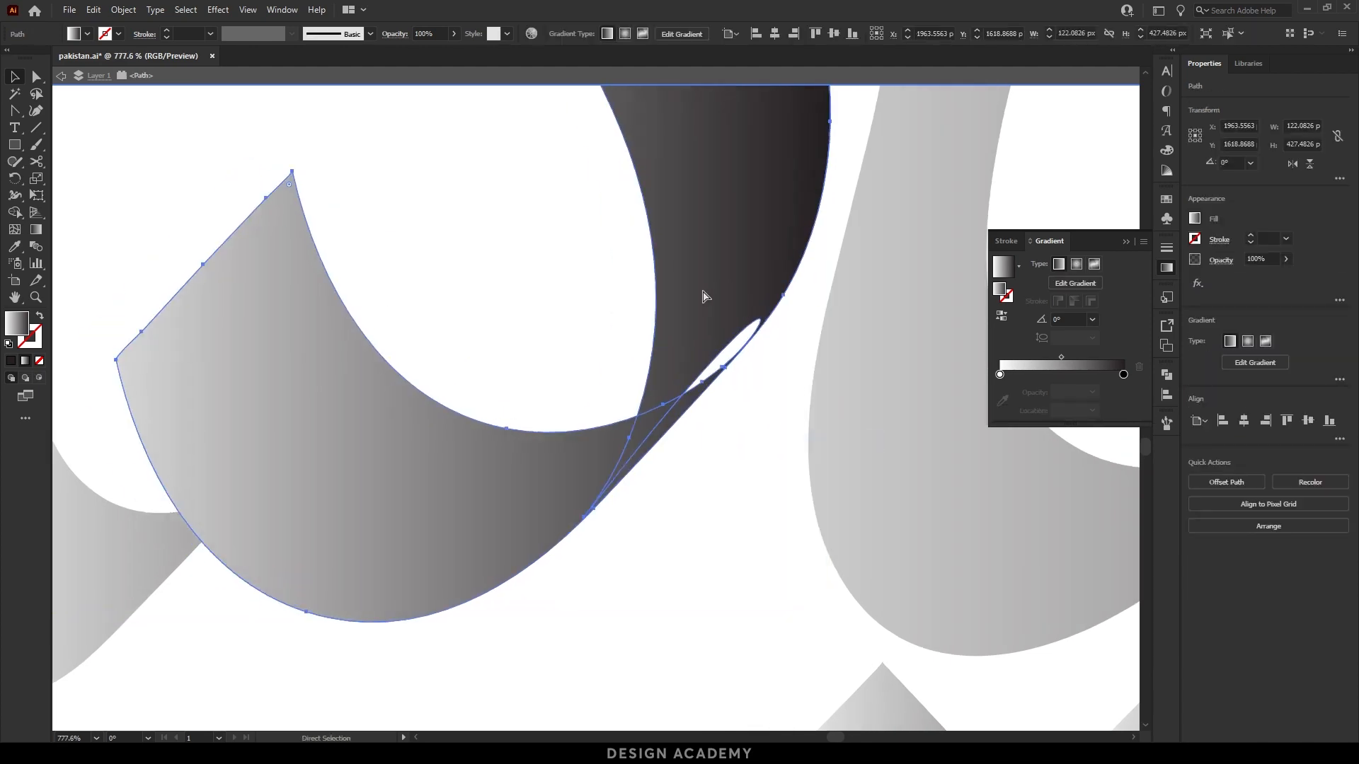
right_click(704, 294)
left_click(751, 476)
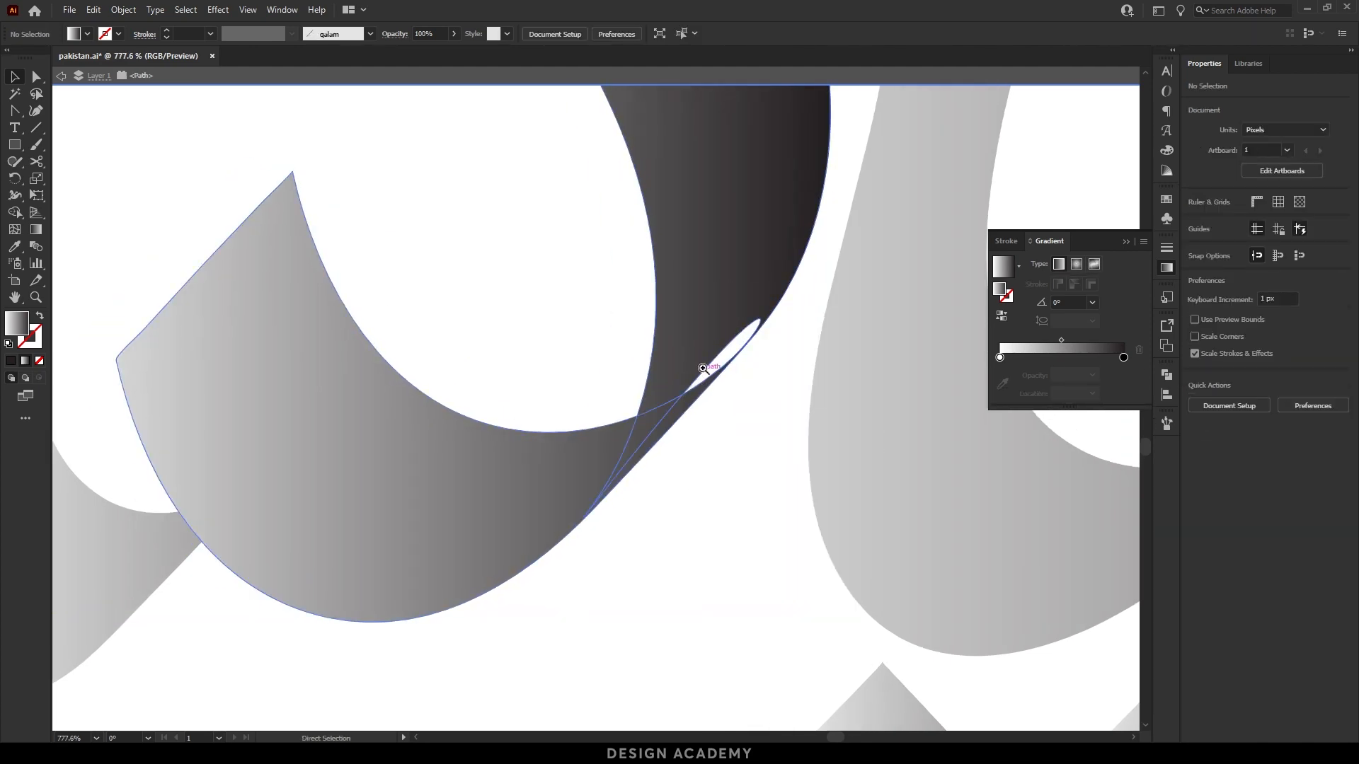
Delete the surplus anchor points of the self-overlapping loop at the kaf's lower curve to clean up the white gap.
left_click_drag(703, 368, 780, 343)
left_click(779, 343)
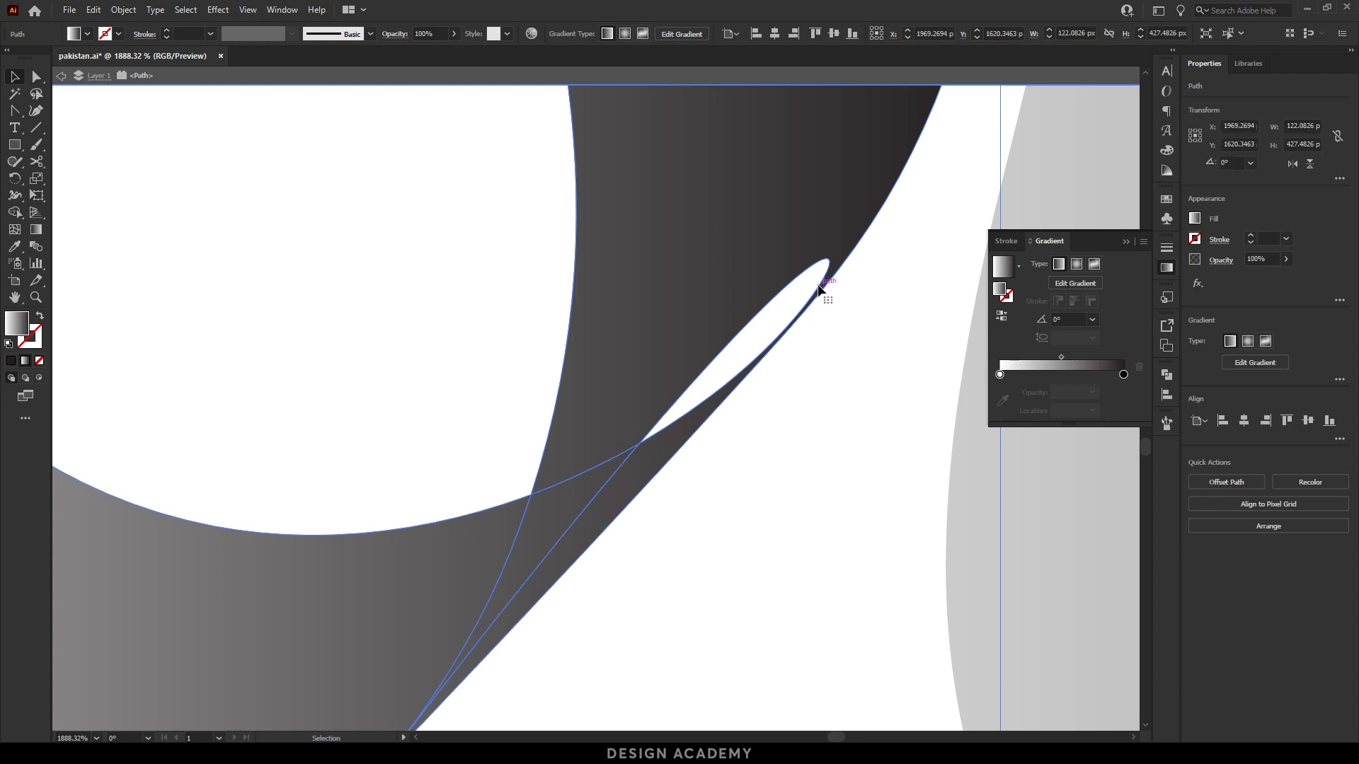
key("a")
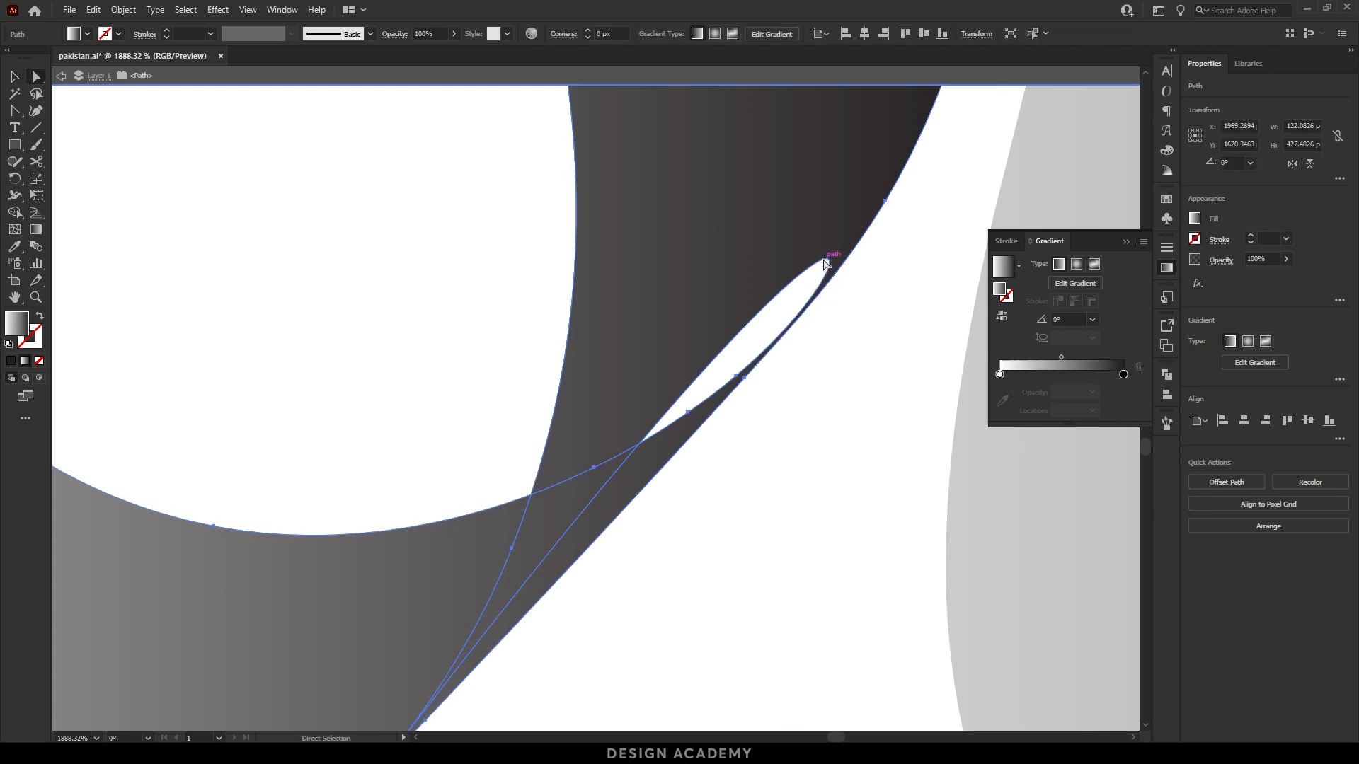
left_click_drag(740, 378, 690, 414)
left_click(688, 412)
key("Delete")
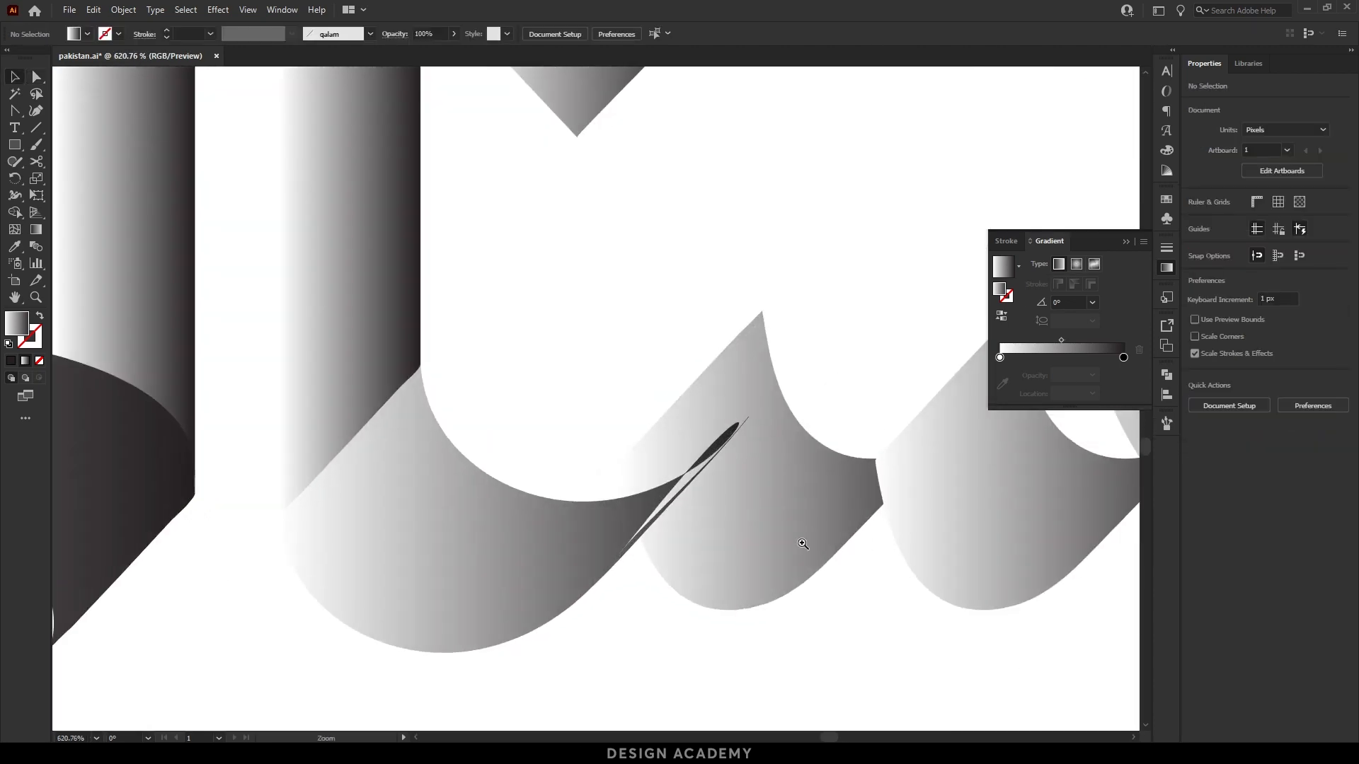
Send the tall stroke's curved base group to the back so it sits behind the adjoining tooth.
right_click(585, 526)
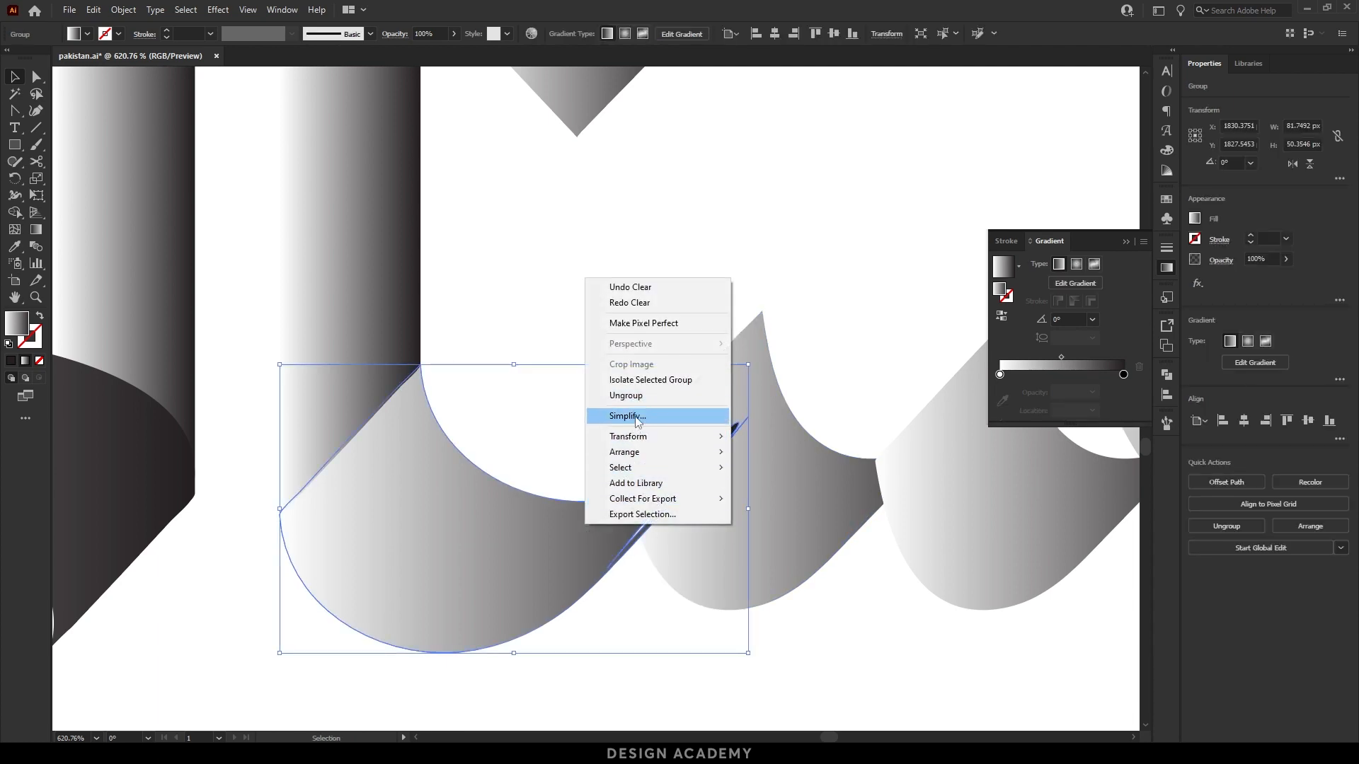
mouse_move(637, 452)
left_click(804, 498)
left_click(711, 680)
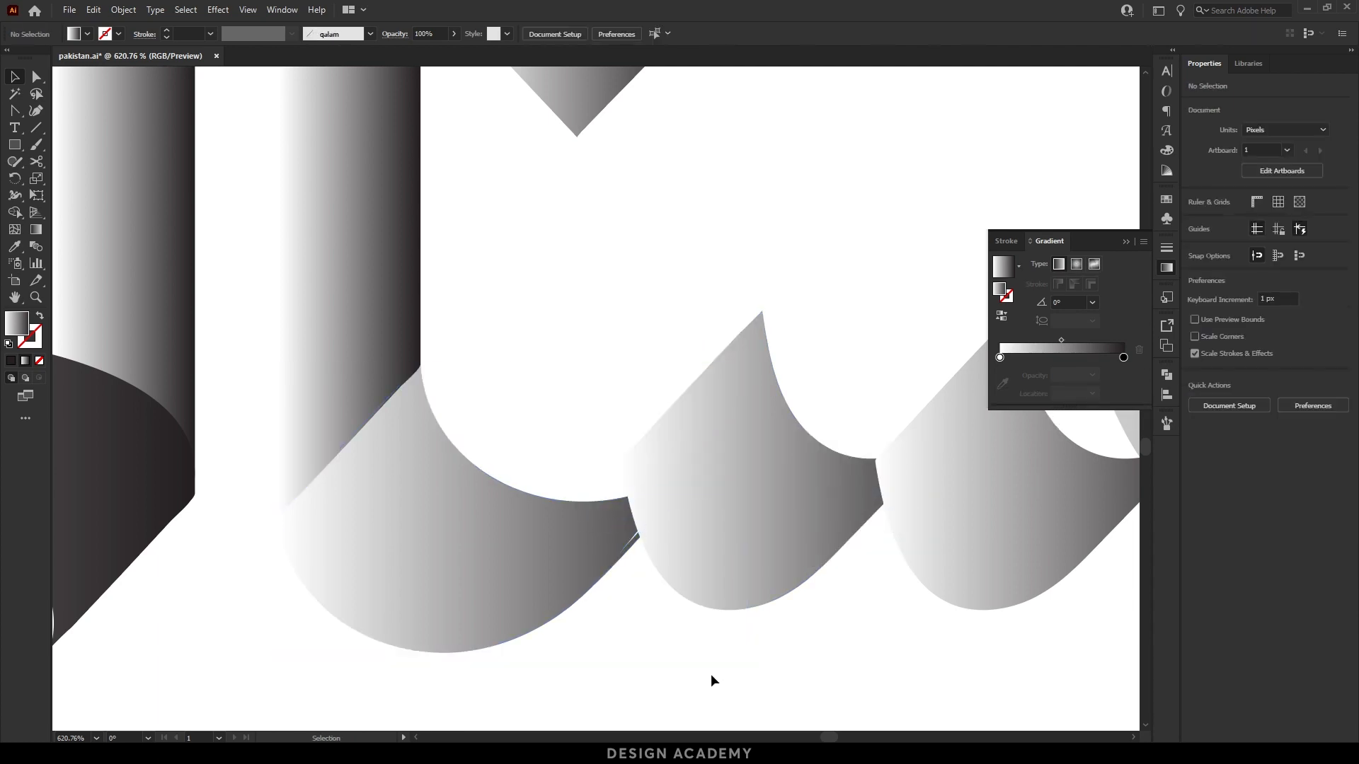
Isolate the curved base's group and erase the dark sliver that overshoots its join with the neighbouring tooth.
left_click_drag(588, 565, 610, 538)
double_click(613, 536)
key("a")
left_click_drag(644, 570, 669, 486)
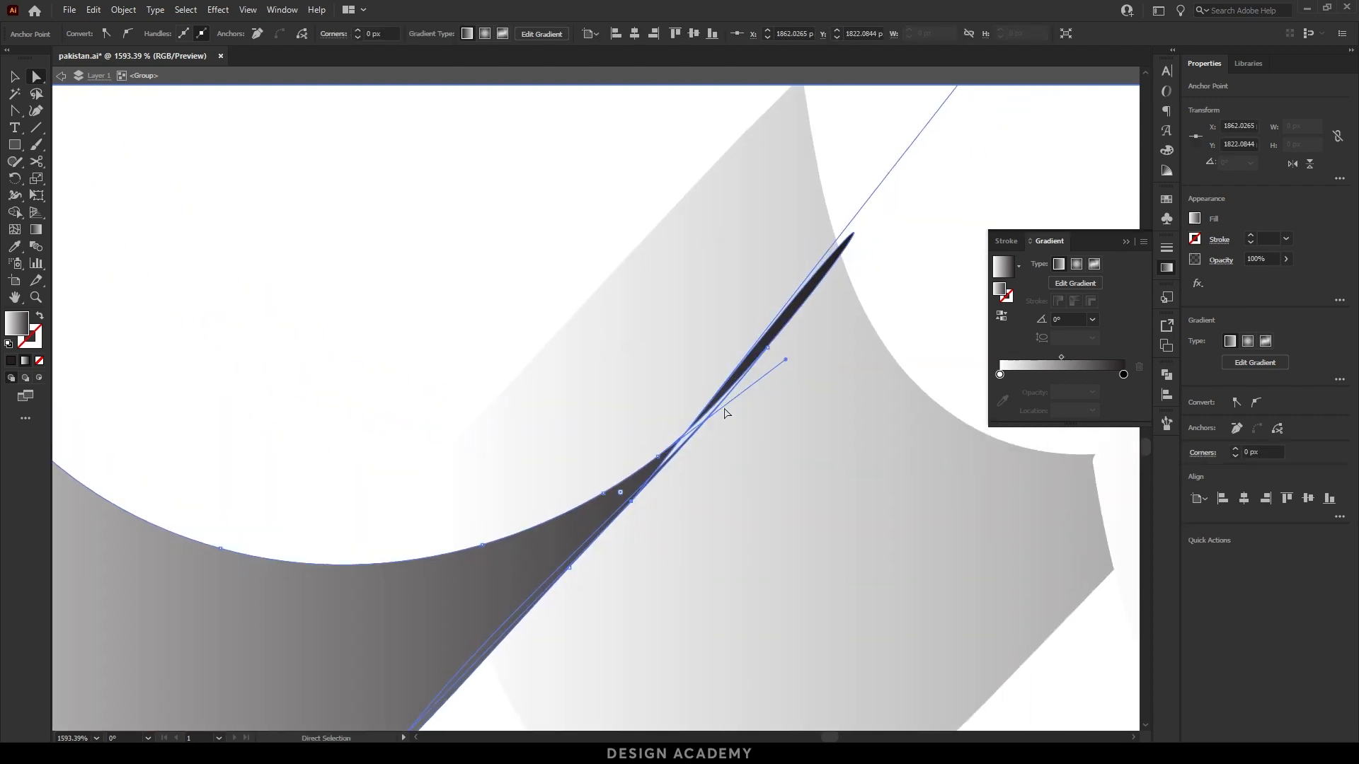
key("shift+e")
mouse_move(874, 220)
left_mouse_down()
mouse_move(813, 277)
mouse_move(758, 373)
mouse_move(686, 440)
left_mouse_up()
key("v")
double_click(906, 290)
Fill the whole word with the yellow-to-orange-red gradient swatch.
left_click_drag(892, 288, 517, 401)
left_click_drag(835, 371, 524, 464)
left_click_drag(785, 642, 255, 172)
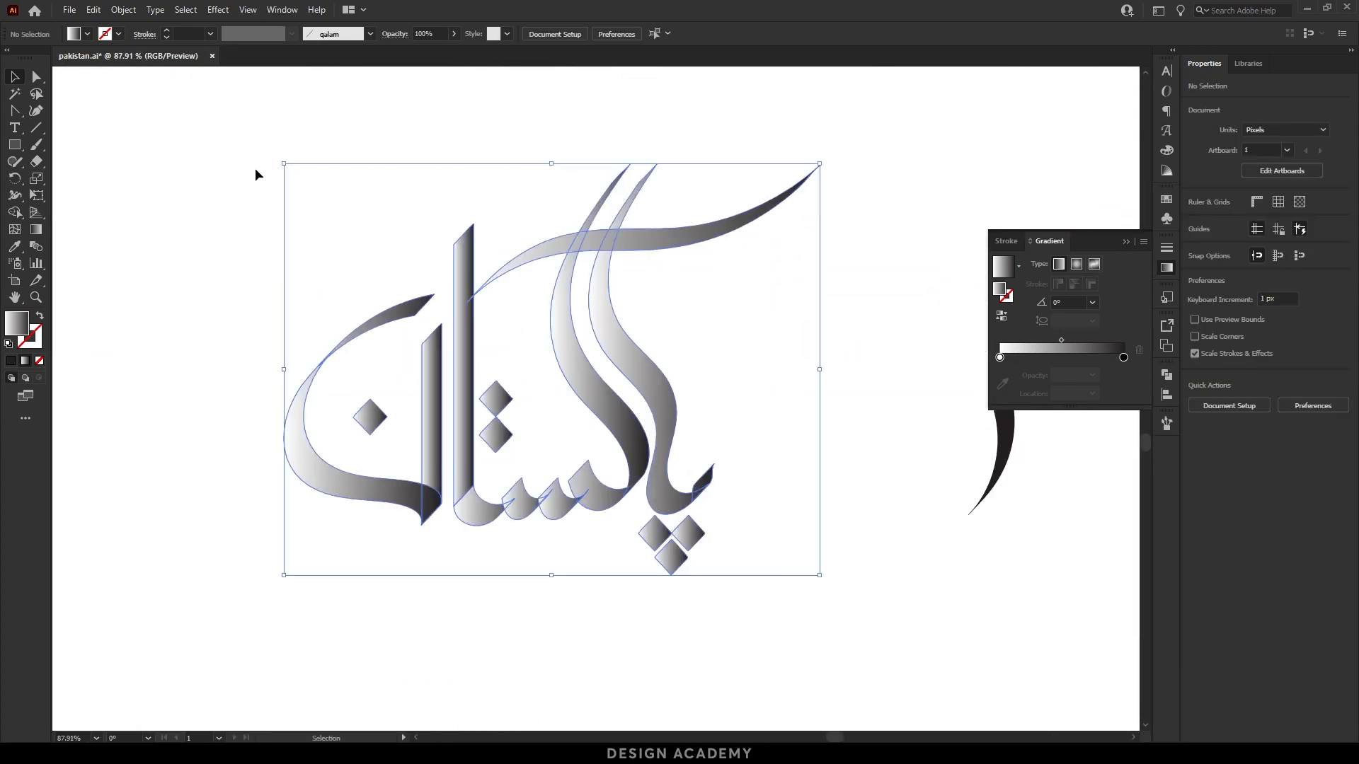
left_click(1167, 201)
left_click(1120, 258)
left_click(789, 361)
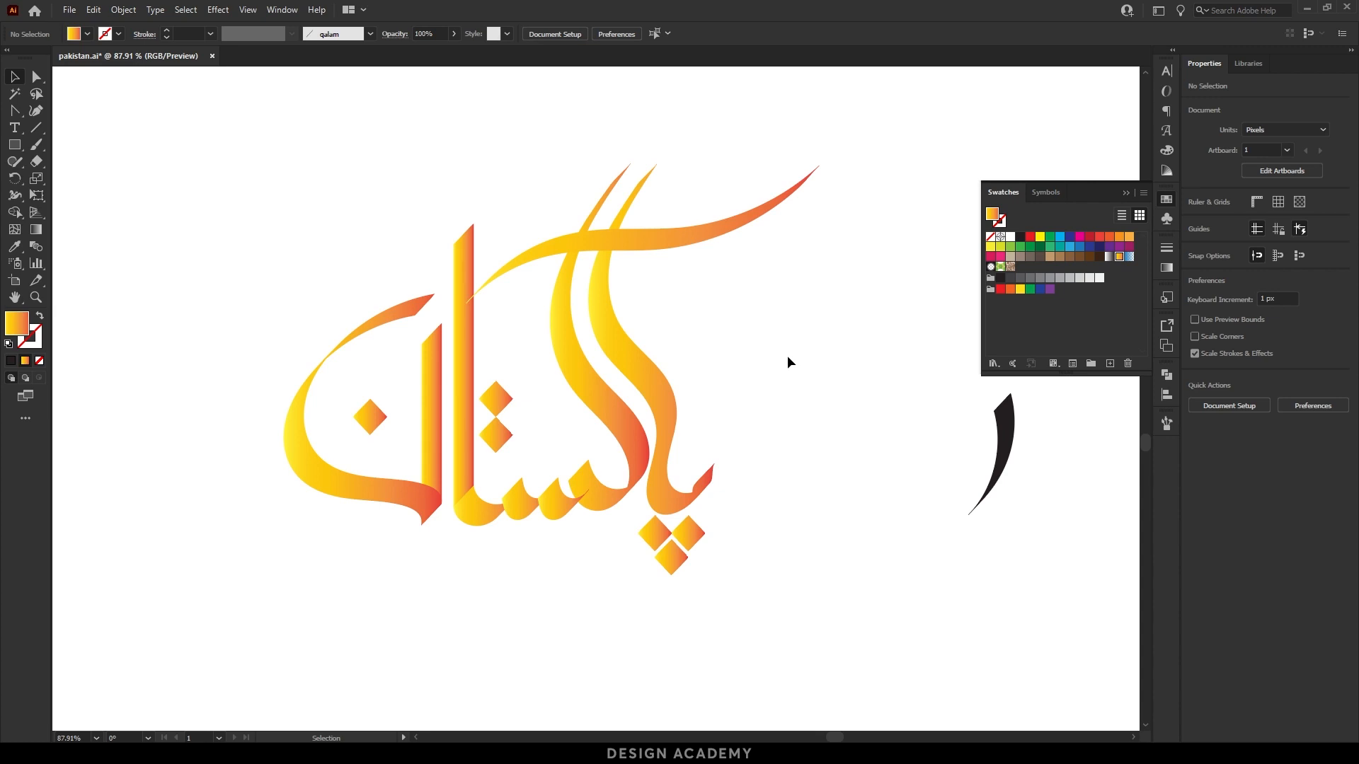
Delete the stray black stroke beside the gradient-filled word.
scroll(698, 417, "down", 3)
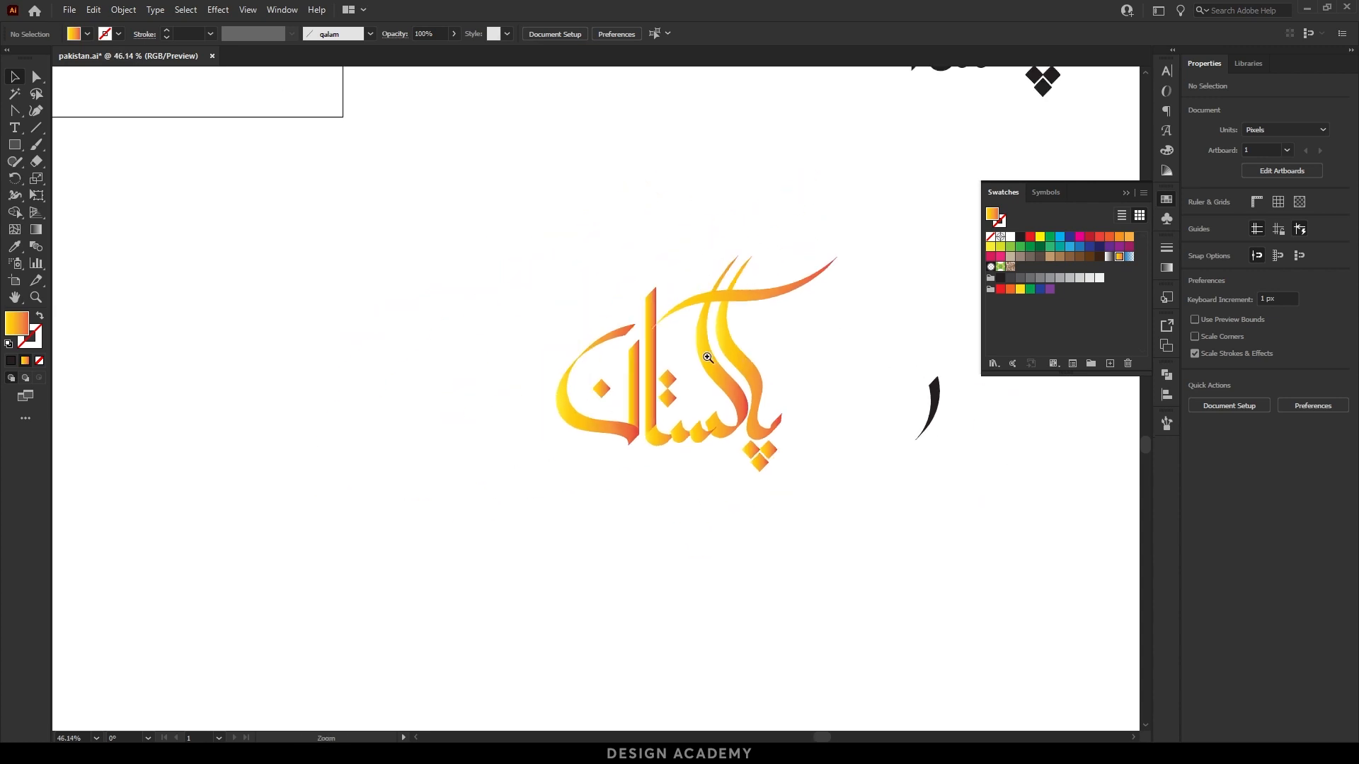
left_click_drag(698, 416, 819, 503)
key("Delete")
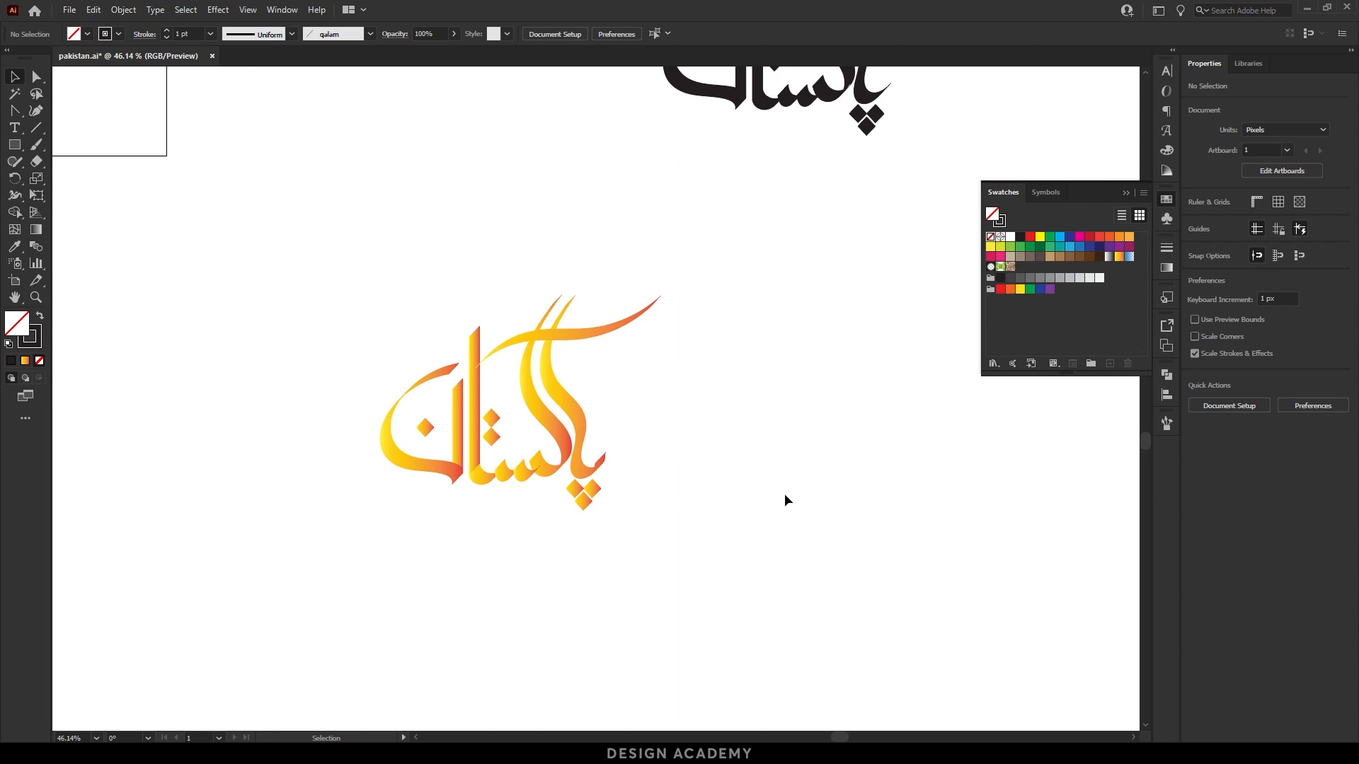
Draw a rectangle about 1619 × 1026 px around the word with the black swatch as fill and send it to the back.
left_click(16, 146)
mouse_move(176, 184)
left_mouse_down()
mouse_move(798, 607)
mouse_move(866, 621)
left_mouse_up()
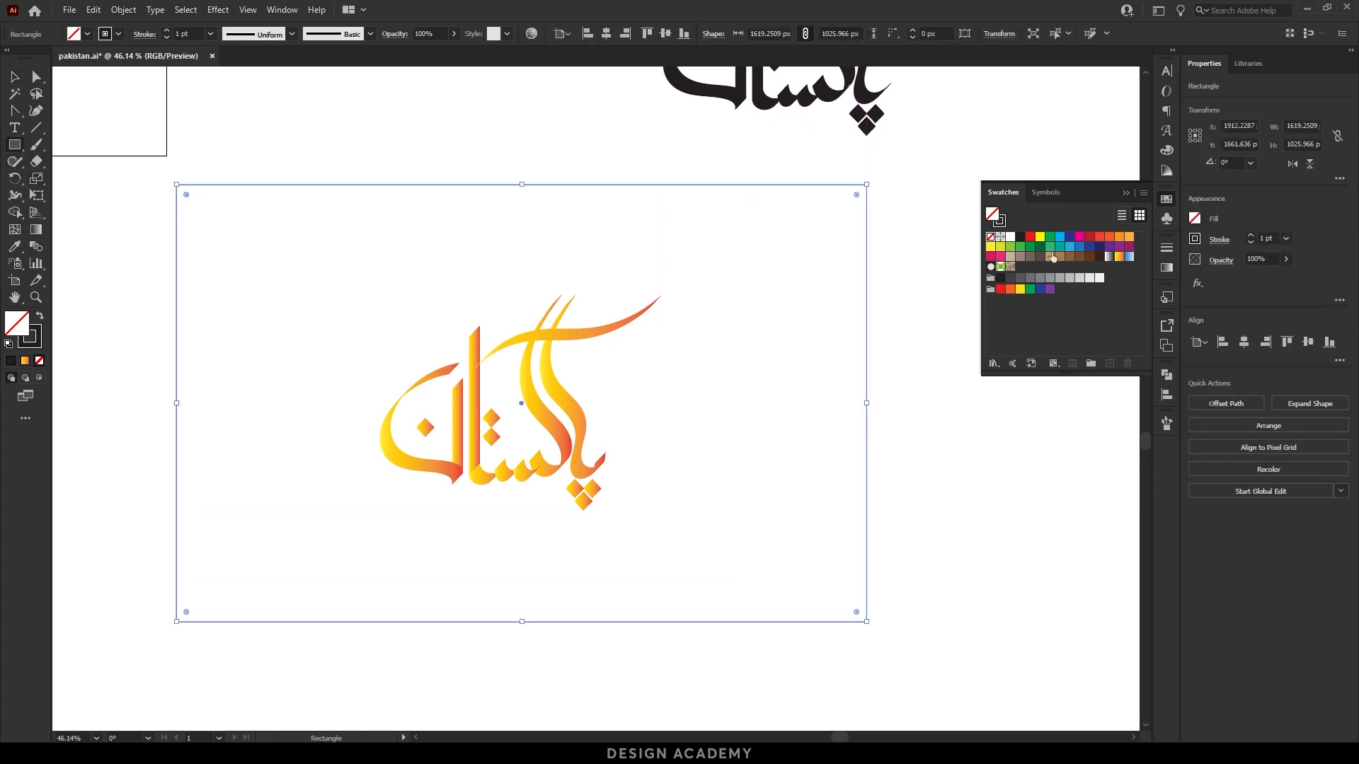
left_click(1020, 237)
key("v")
right_click(687, 343)
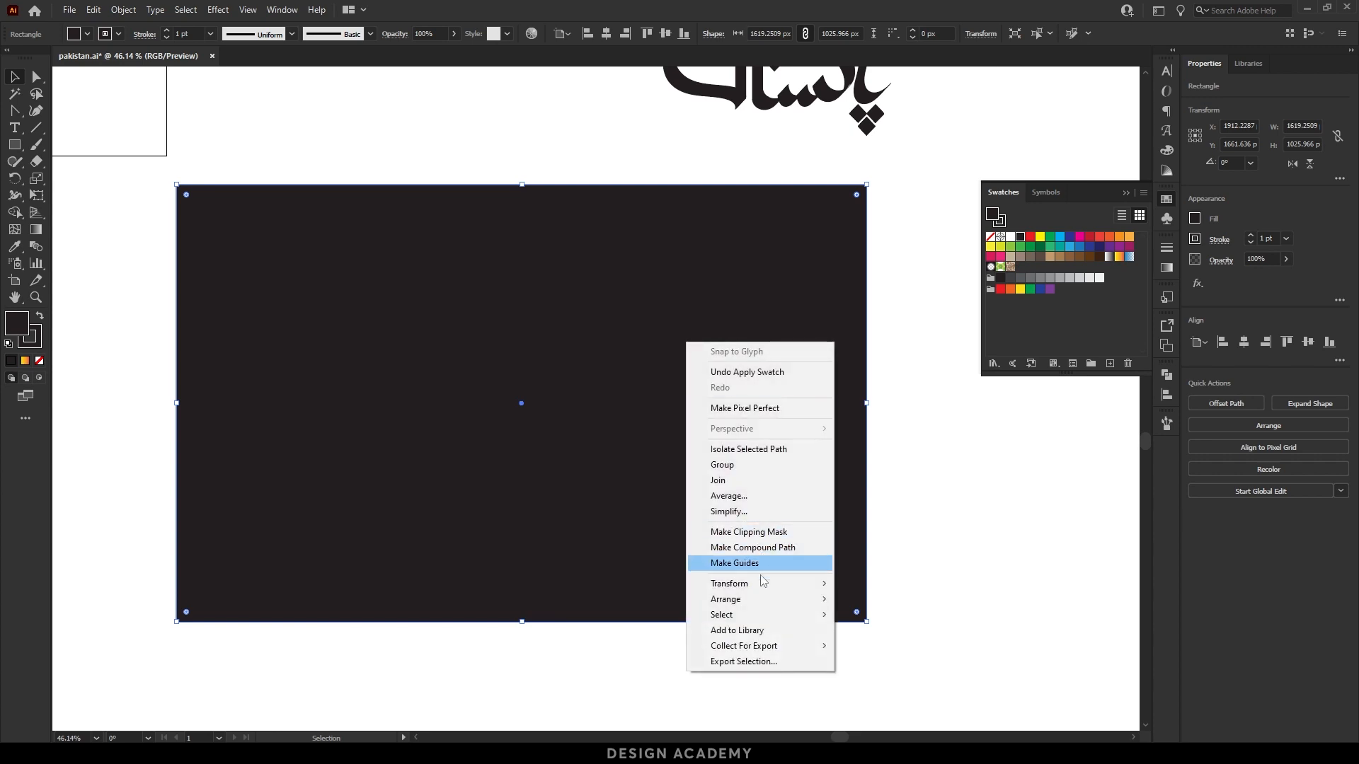
mouse_move(729, 599)
left_click(884, 645)
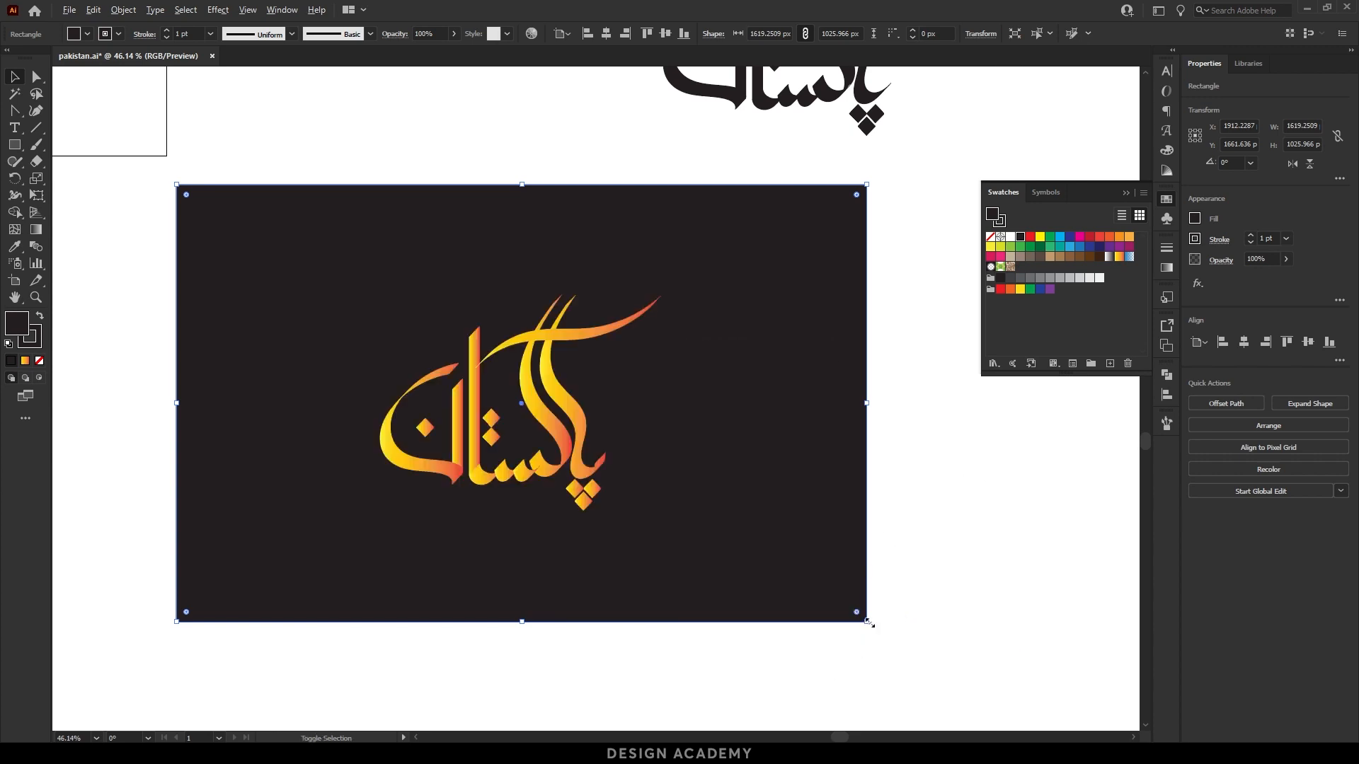
Enlarge the background rectangle to about 2667 × 1690 px and lock it with a pure black 000000 fill.
left_click_drag(868, 623, 1089, 700)
left_click_drag(695, 469, 836, 477)
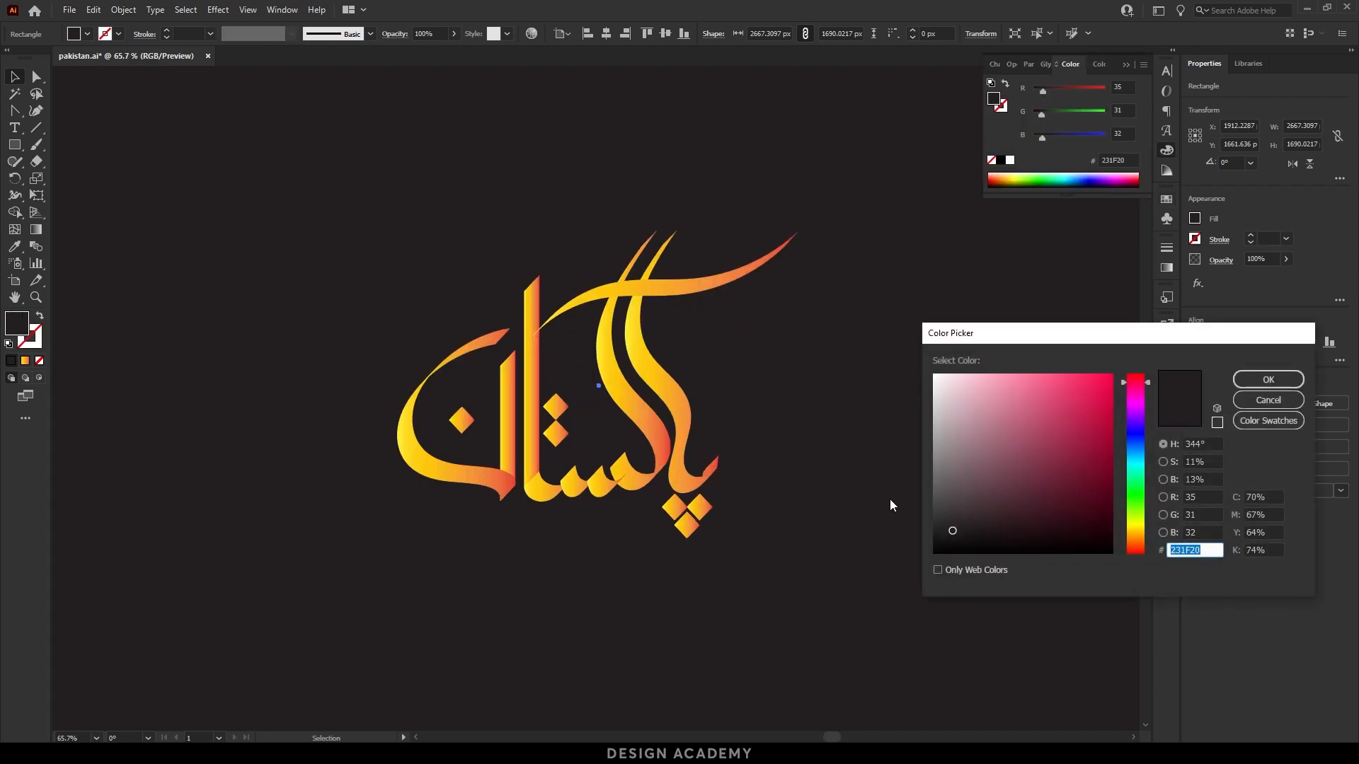
left_click_drag(941, 526, 928, 557)
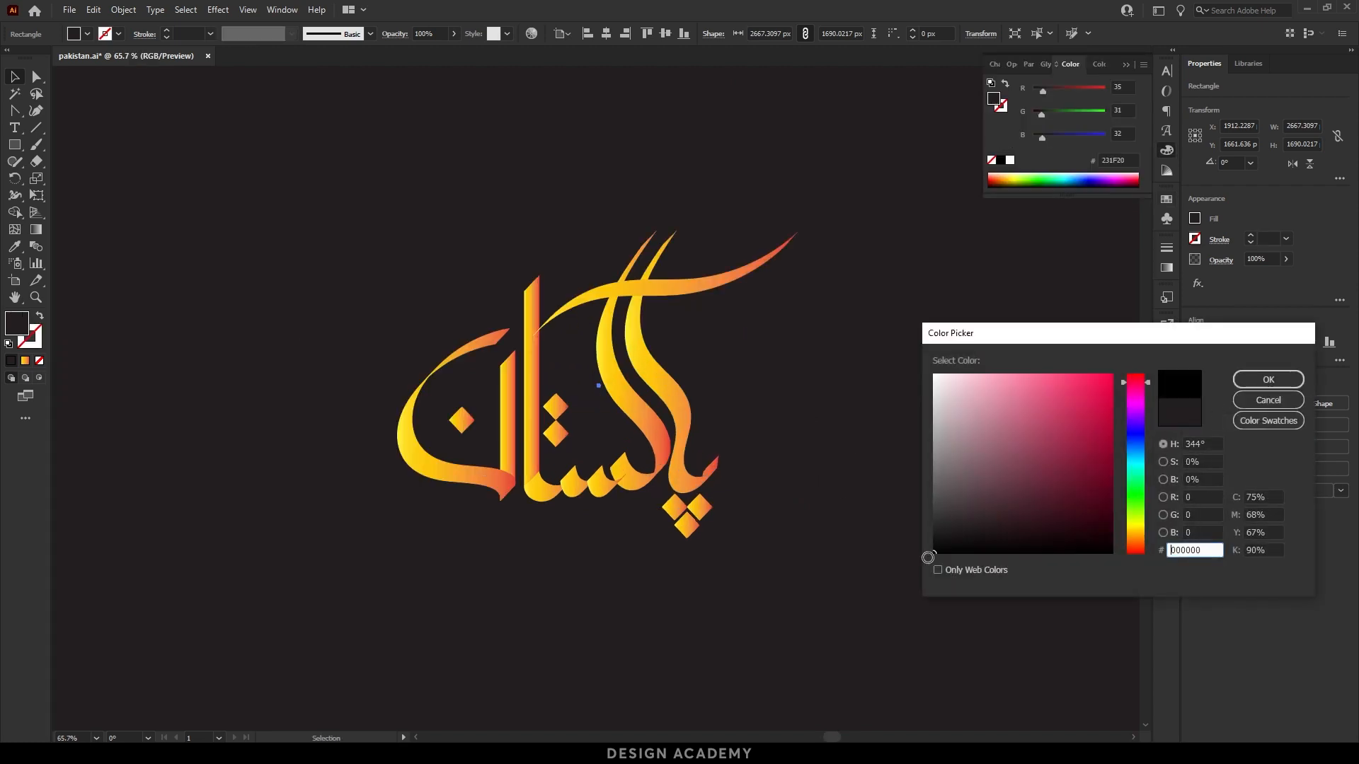
left_click(1258, 377)
key("ctrl+2")
Fill all the letters and dots of the word with white.
key("ctrl+a")
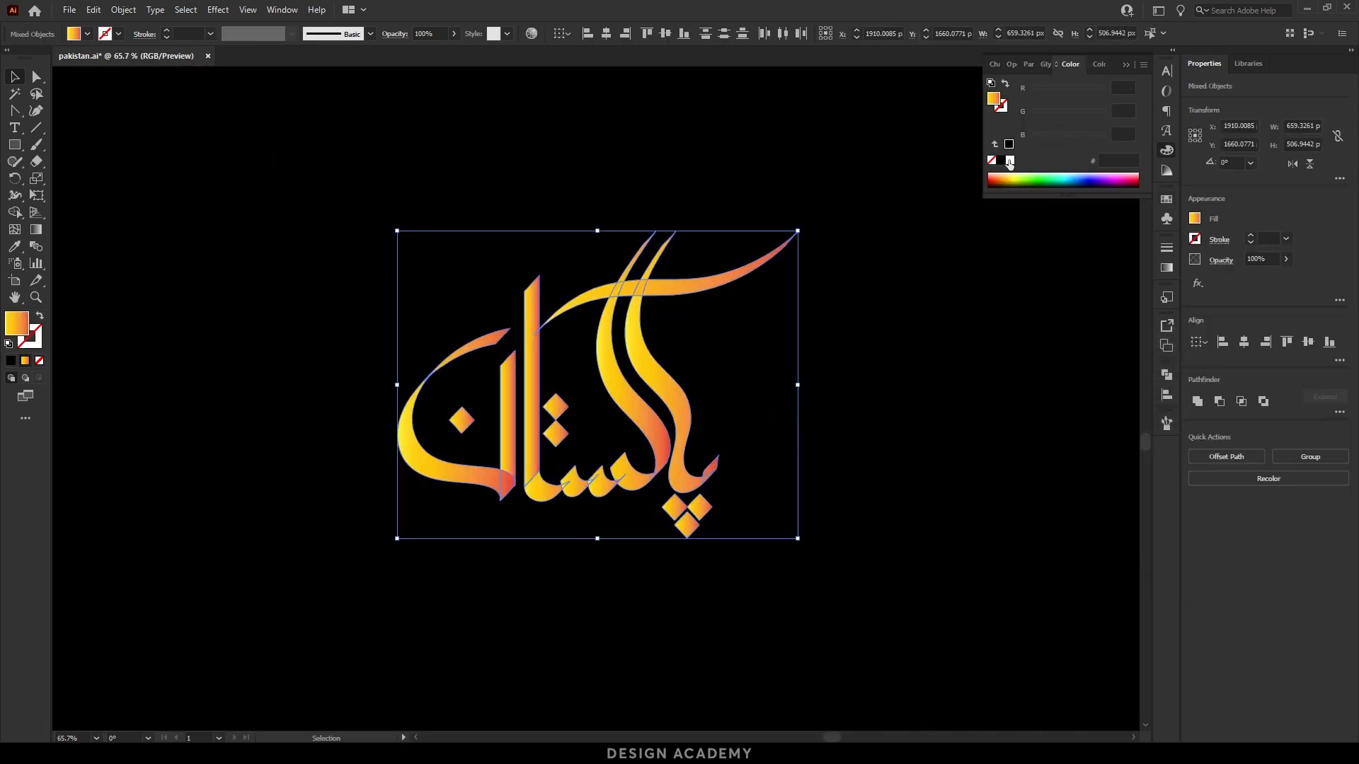
left_click(1009, 161)
left_click(239, 236)
left_click_drag(654, 416, 762, 429)
left_click_drag(636, 394, 645, 408)
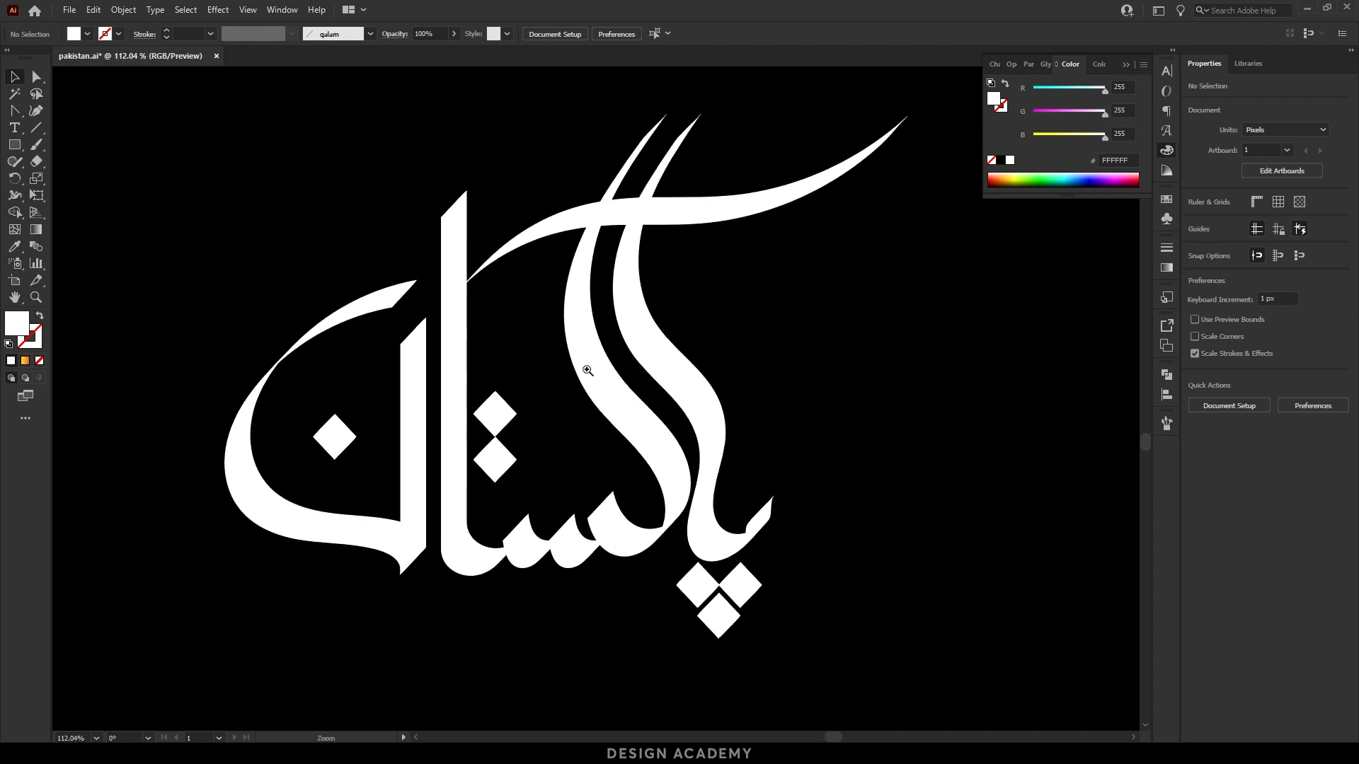
left_click_drag(588, 370, 598, 371)
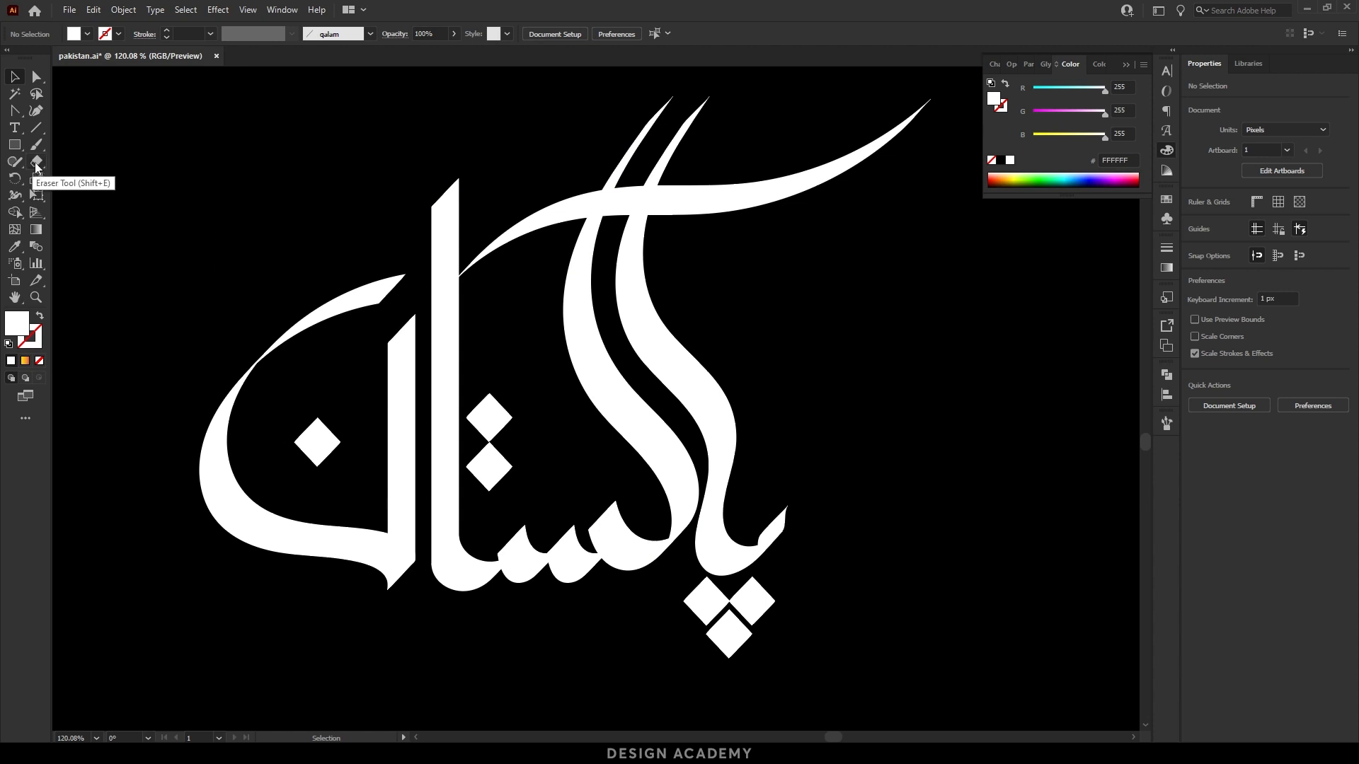
Draw a closed Pen shape filled with the White, Black gradient over the upper part of the alif joined to the pe.
key("p")
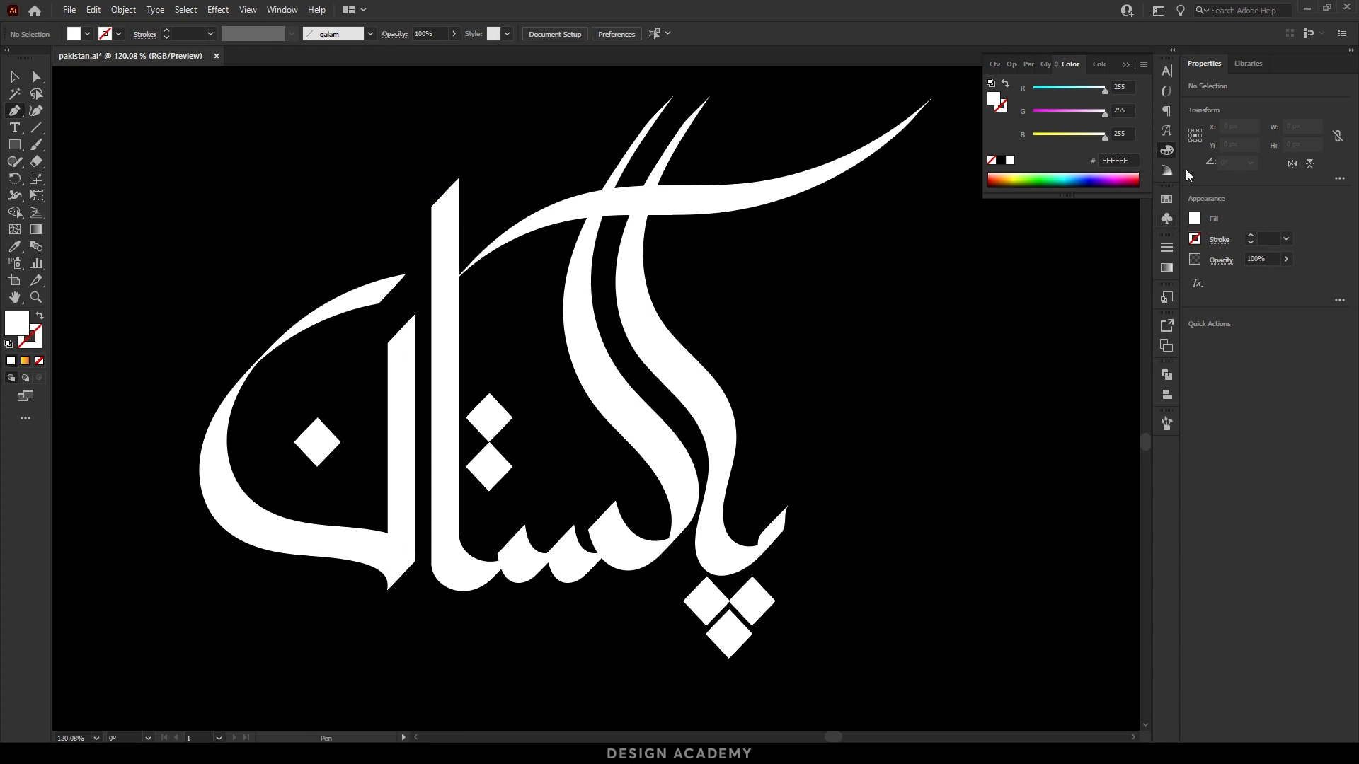
left_click(1166, 199)
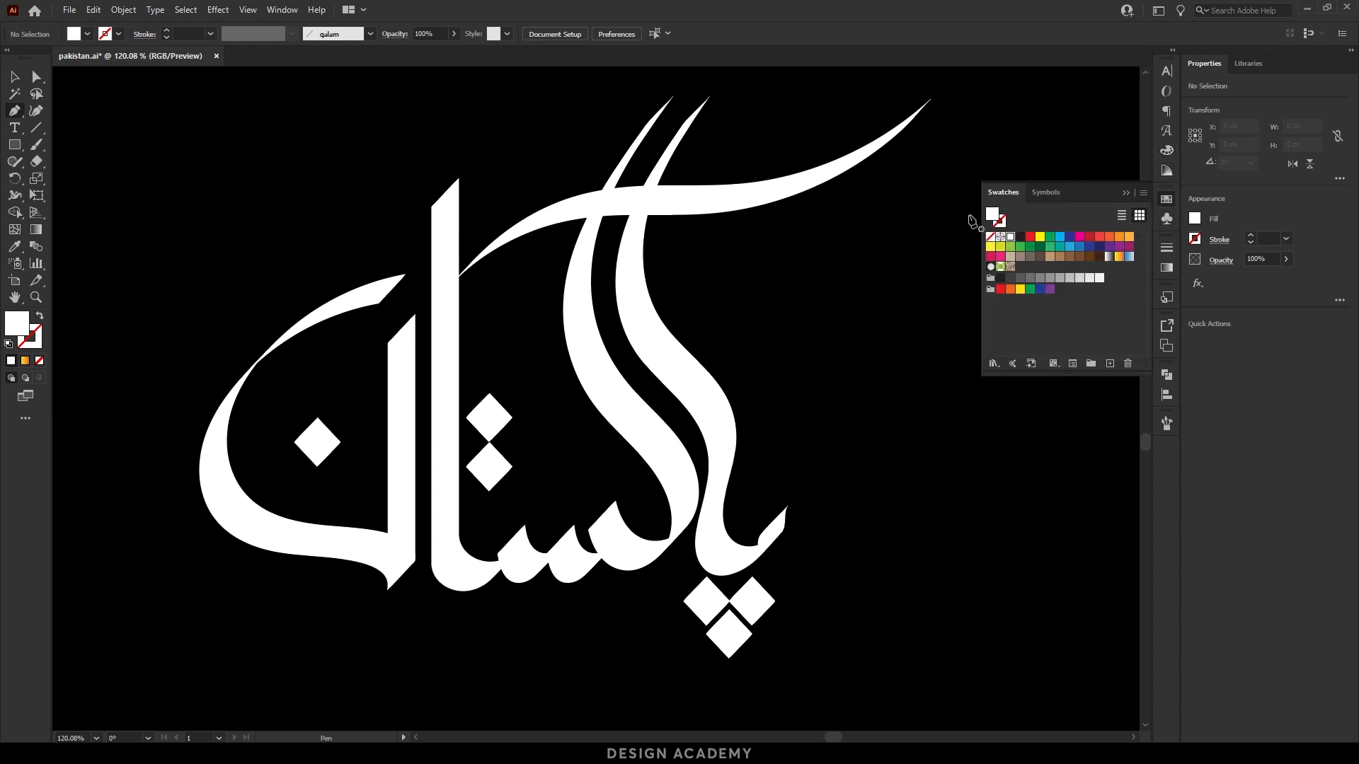
left_click(1109, 257)
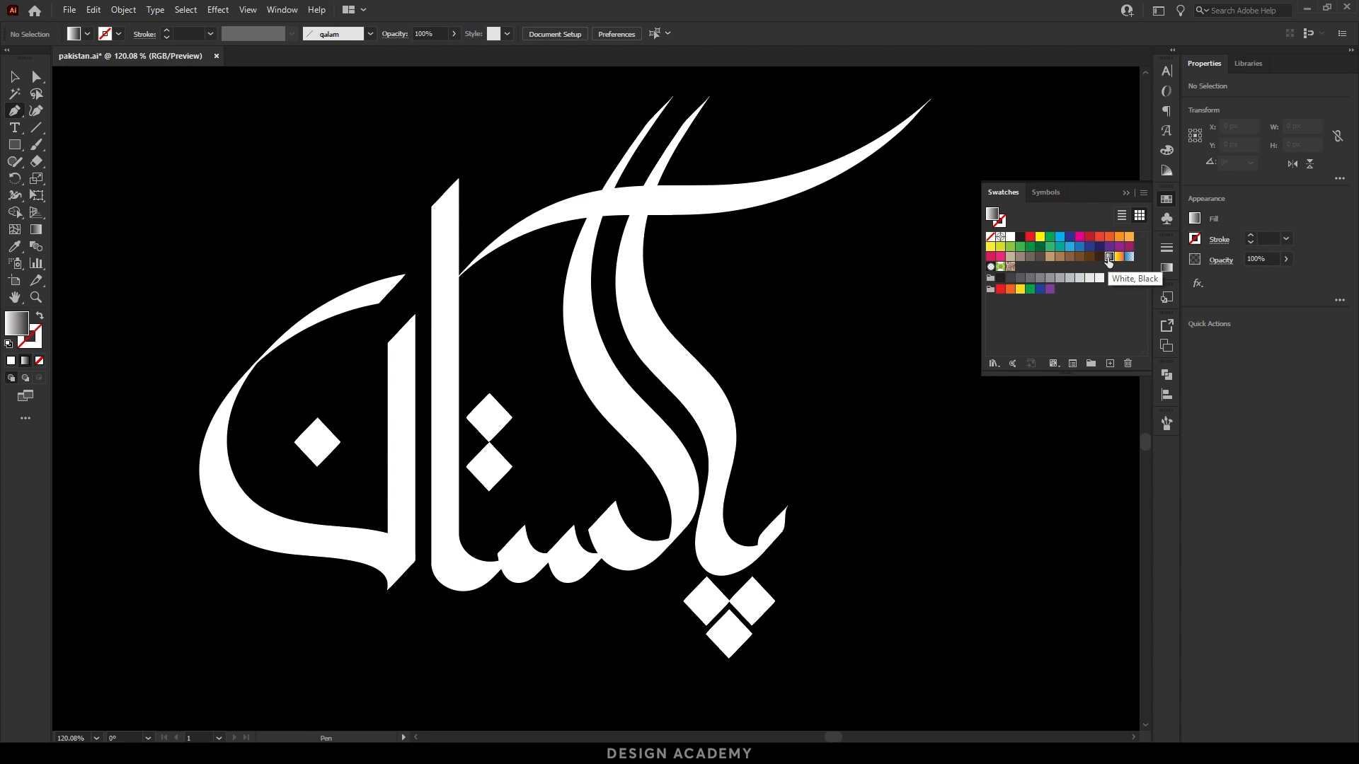
scroll(798, 167, "up", 4)
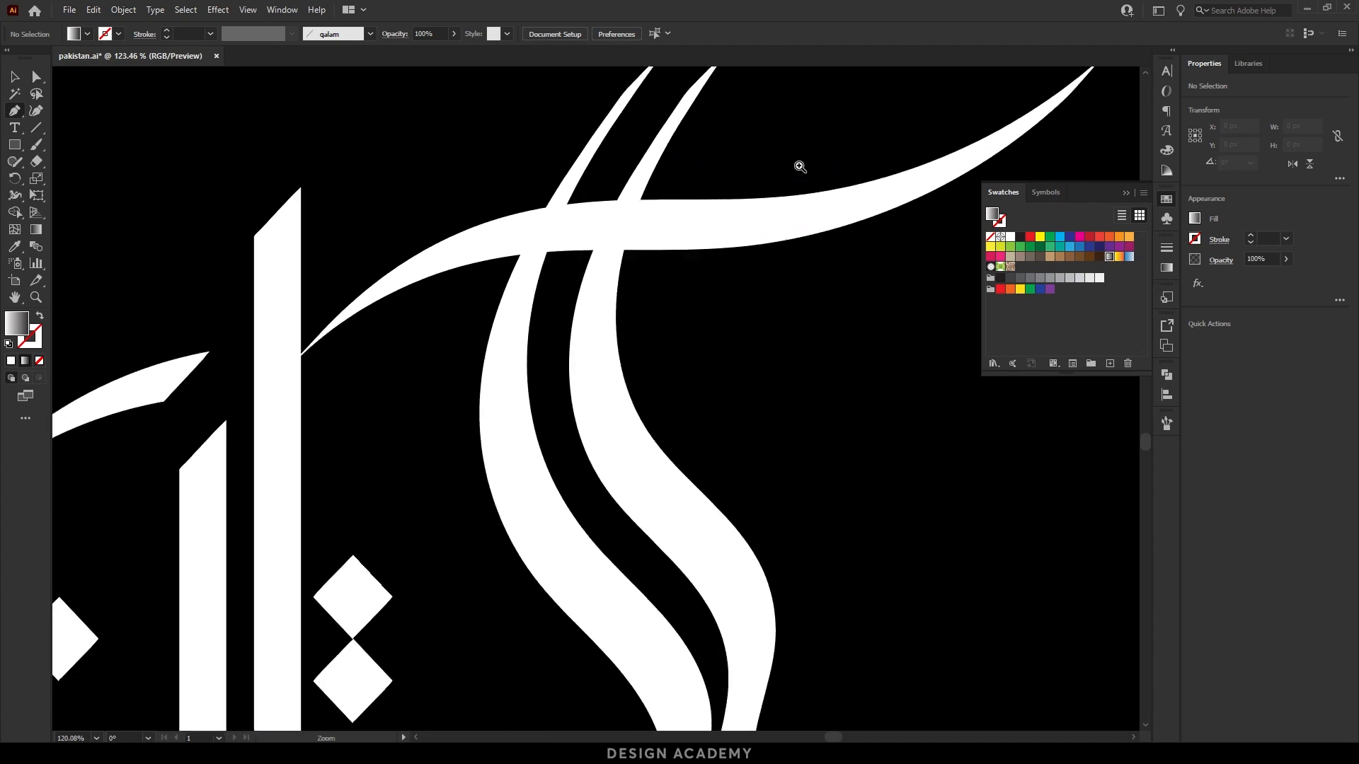
left_click(655, 112)
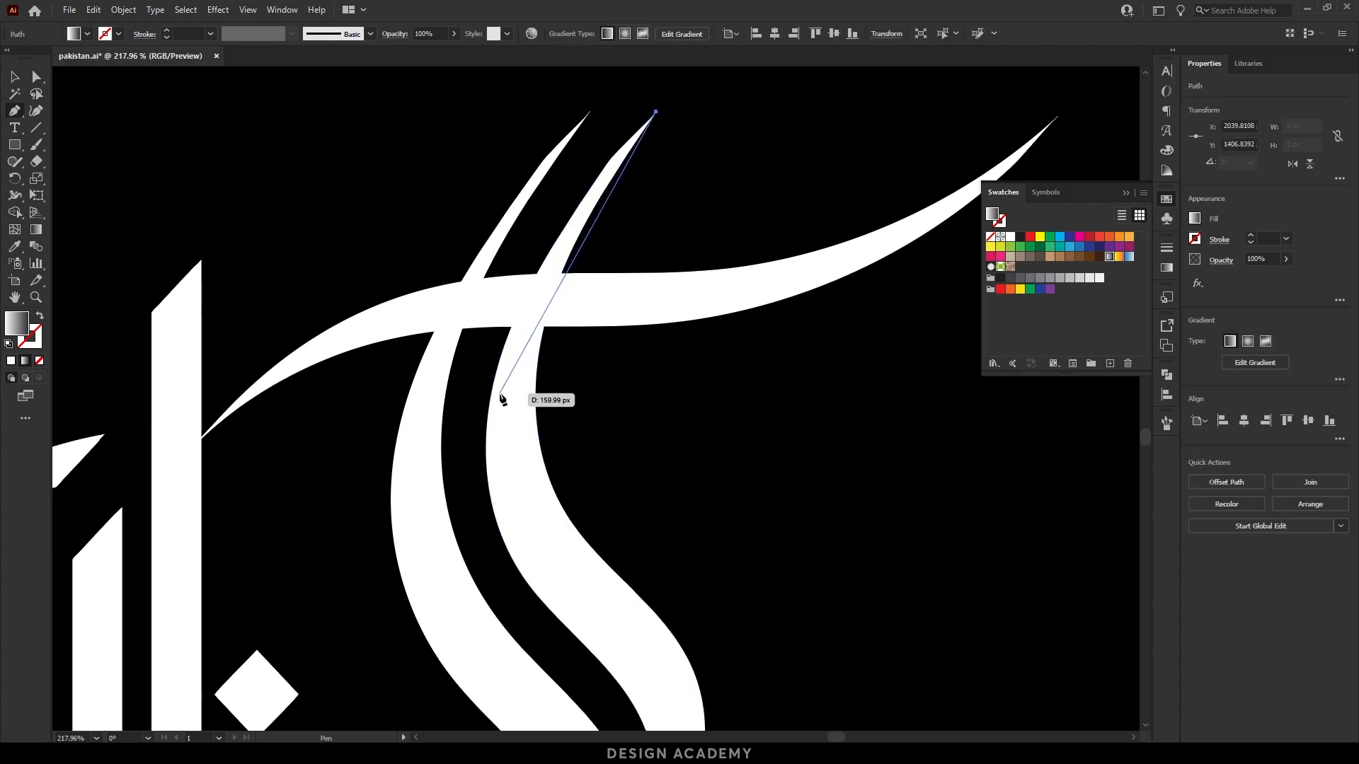
left_click_drag(494, 406, 493, 486)
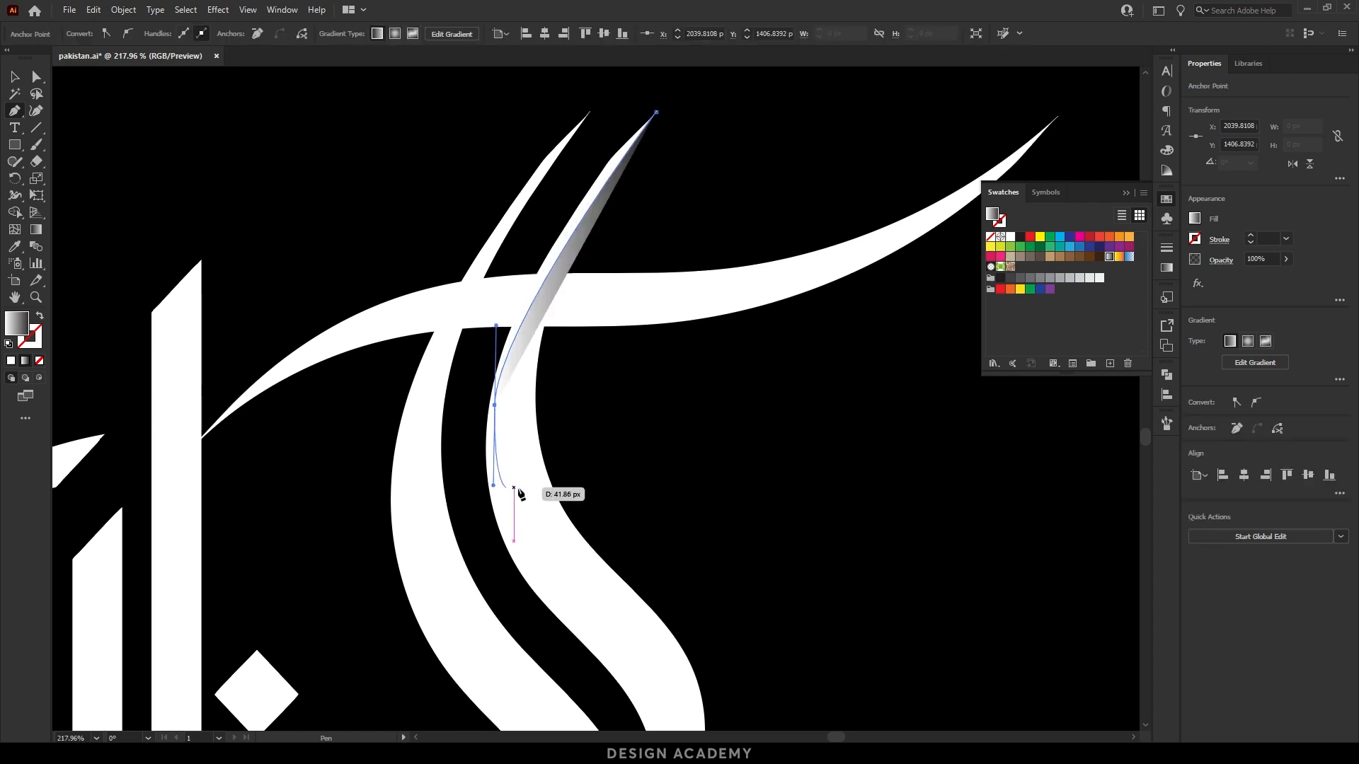
left_click(604, 494)
left_click(755, 208)
left_click(747, 135)
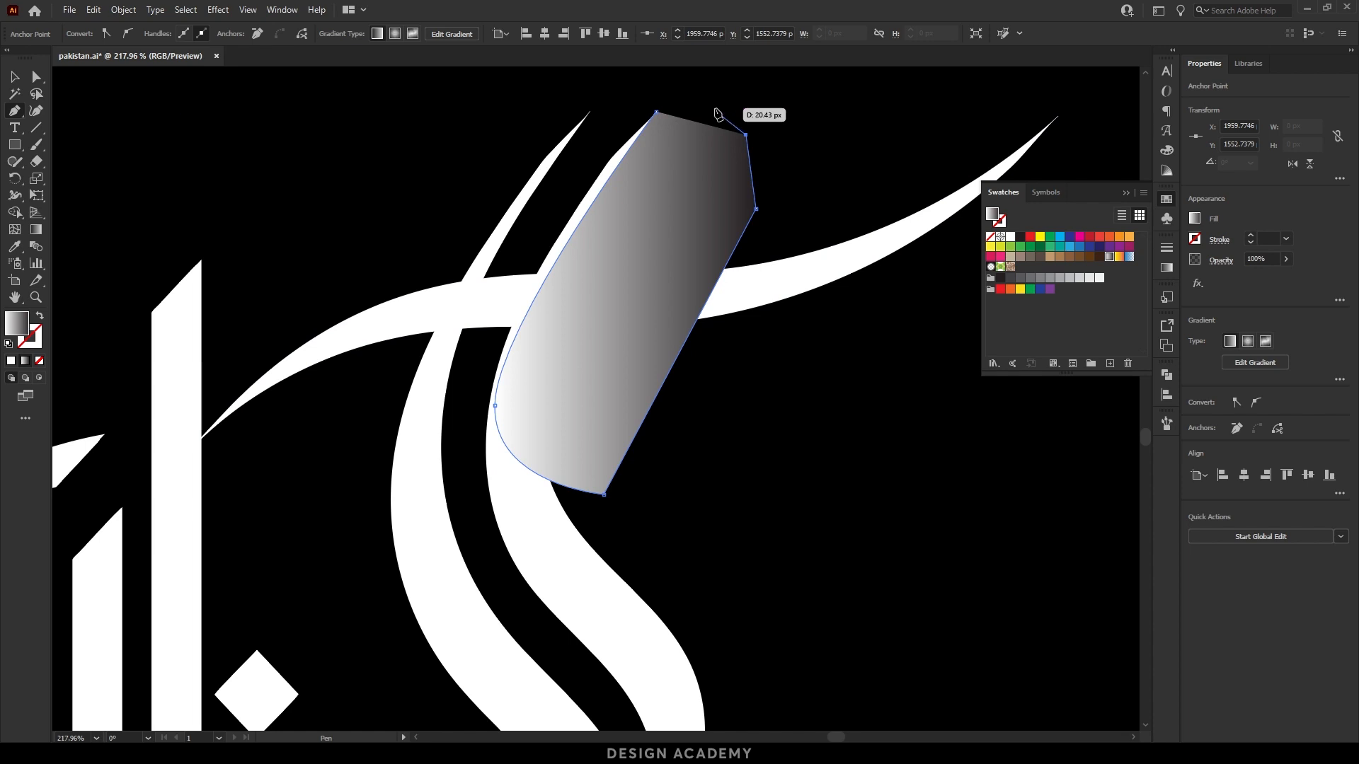
left_click(715, 108)
left_click(656, 112)
Adjust the curve handle of the gradient shape so its inner edge follows the alif's curve.
key("a")
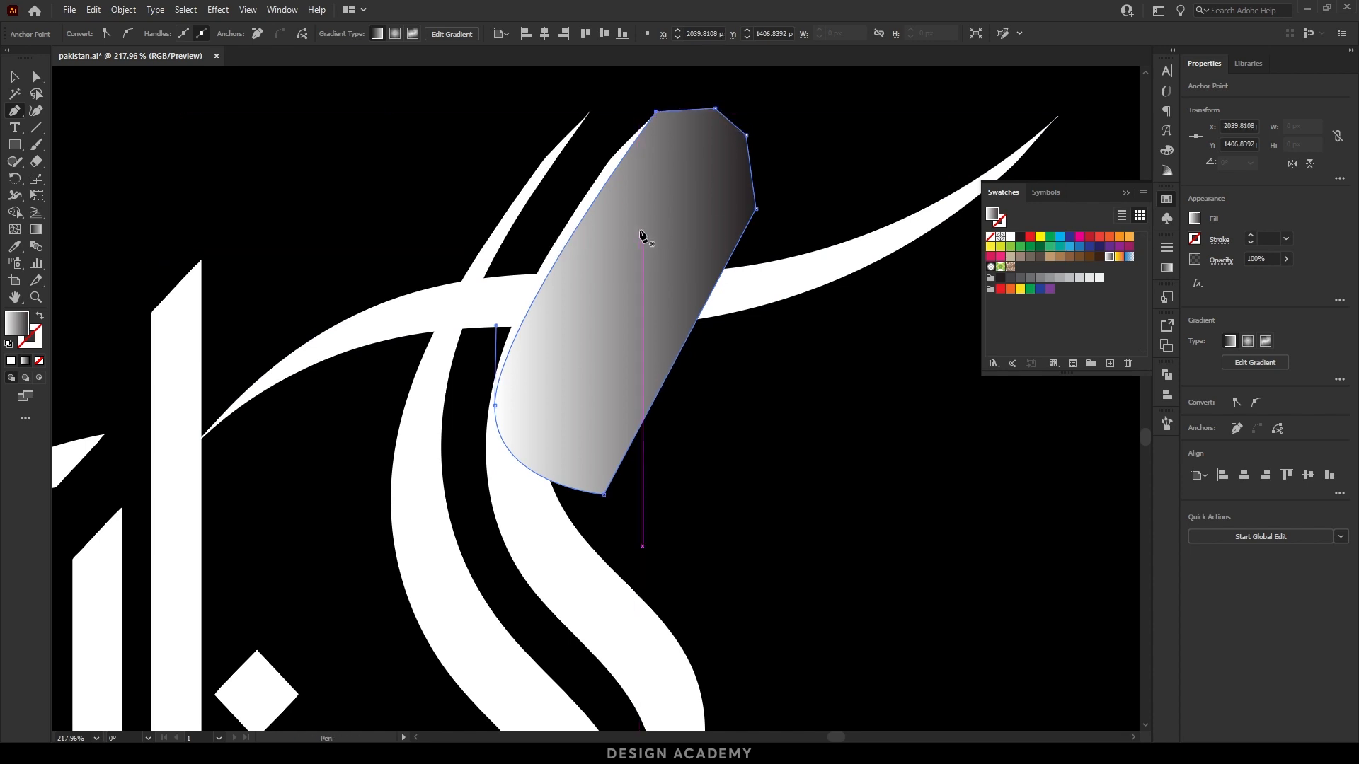
scroll(623, 184, "up", 2)
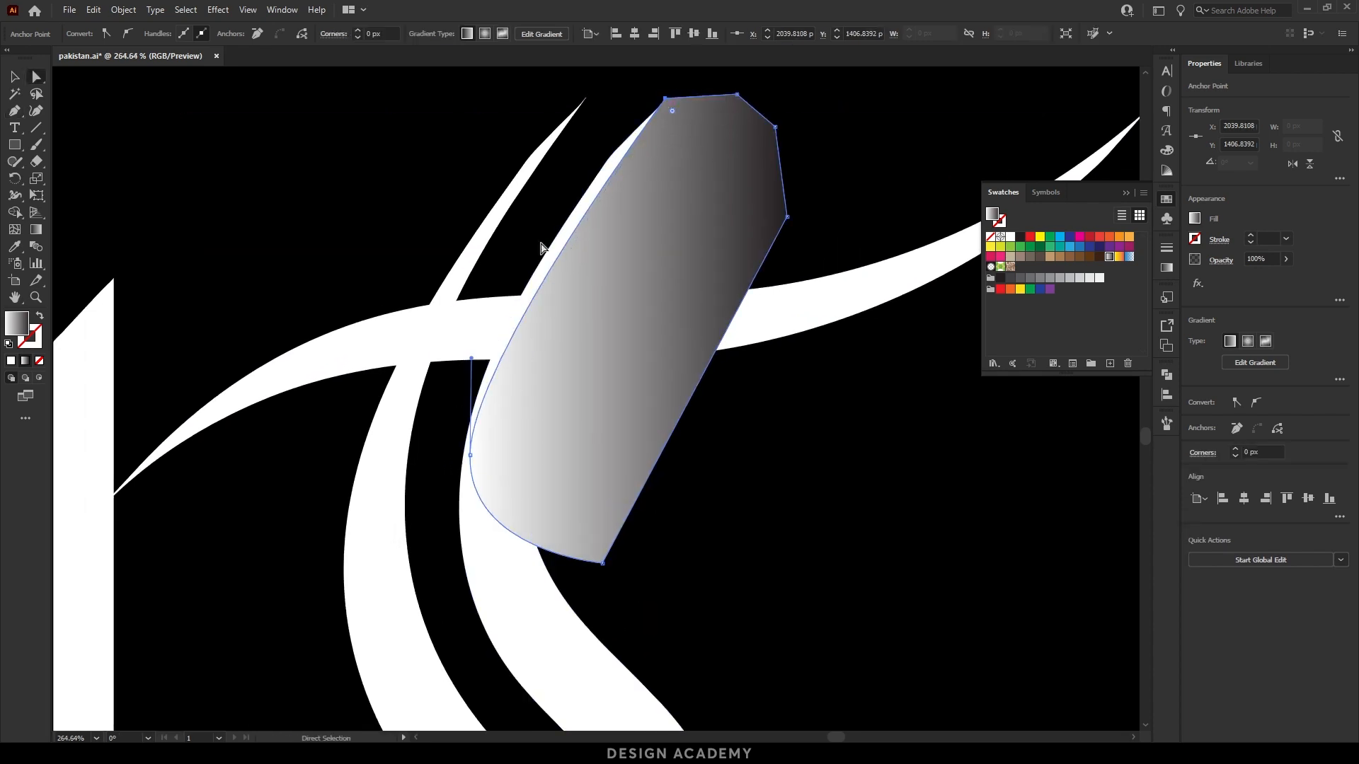
left_click_drag(472, 359, 499, 281)
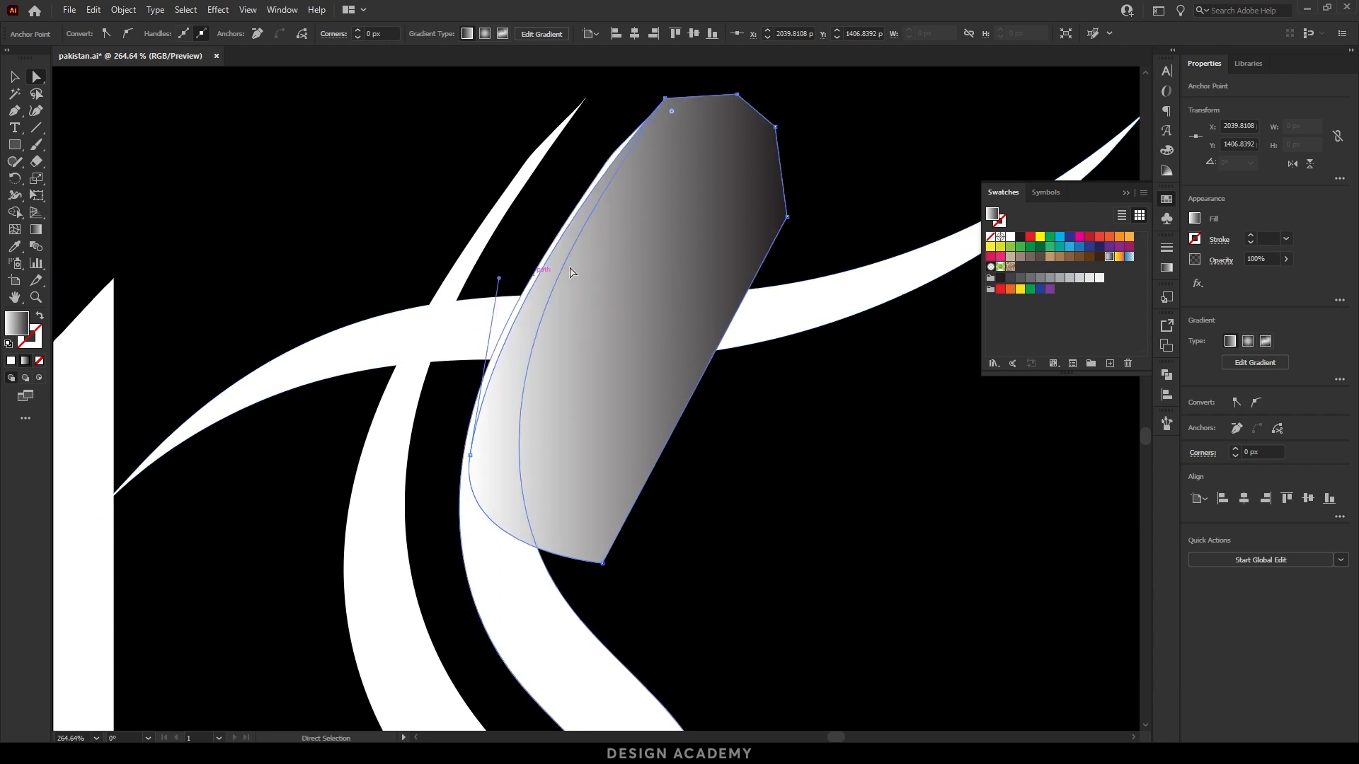
Remove the part of the gradient shape outside the alif with the Shape Builder tool.
key("v")
left_click(477, 600, "shift")
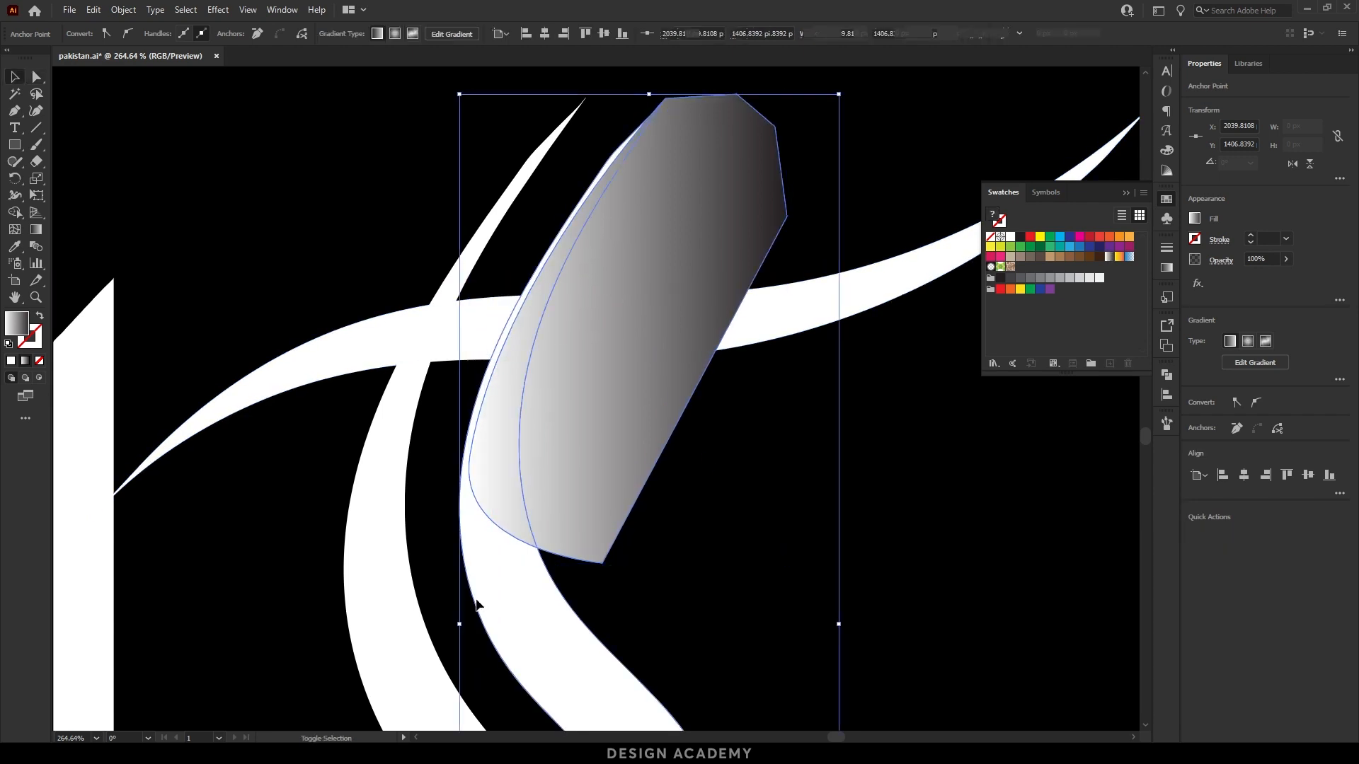
key("shift+m")
left_click(623, 404, "alt")
key("v")
left_click(614, 435)
Redirect the trimmed shape's gradient along the stroke, from white at its lower end to black near the alif's tip.
left_click(515, 435)
key("b")
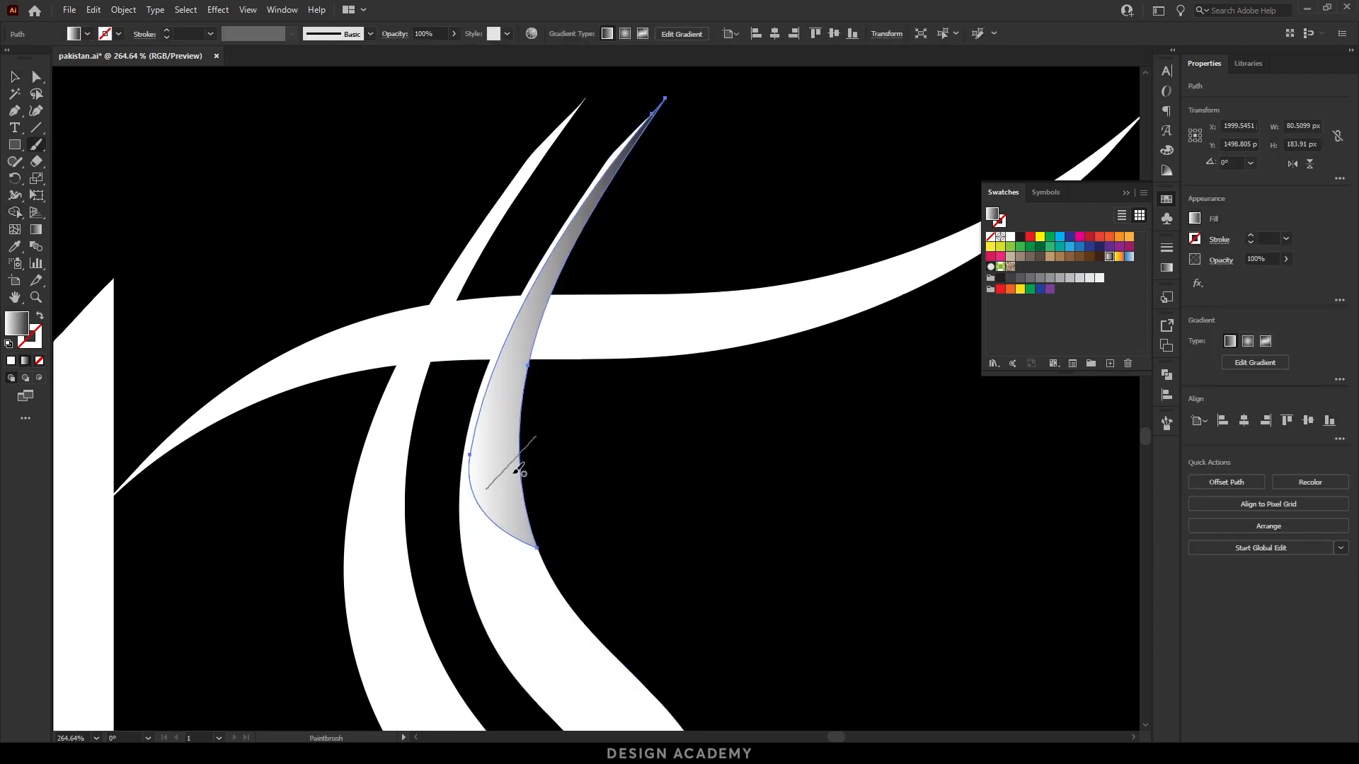
left_click(36, 229)
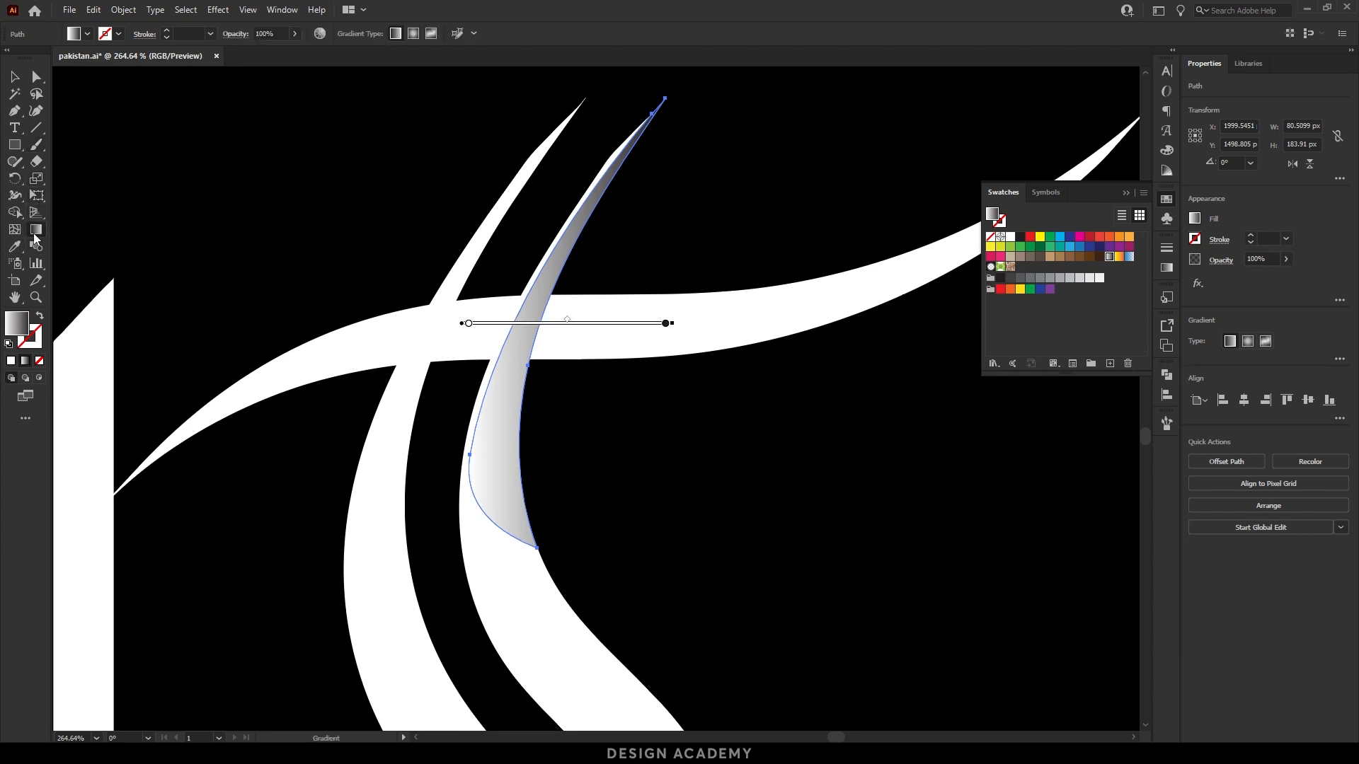
left_click_drag(515, 529, 648, 114)
key("v")
left_click(710, 227)
left_click_drag(710, 253, 489, 254)
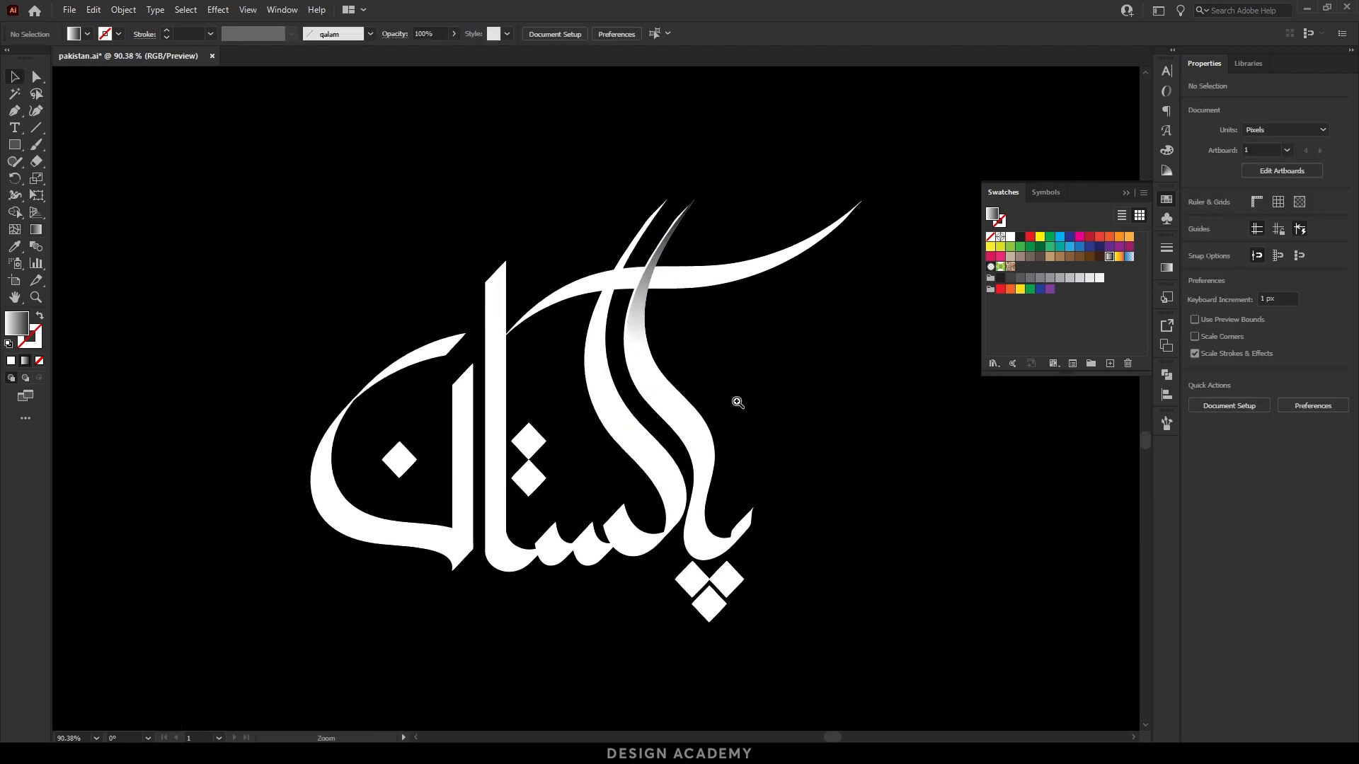
Draw a closed Pen shape filled with the White, Black gradient over the upturned tip of the pe.
left_click_drag(720, 356, 778, 354)
left_click_drag(721, 450, 811, 499)
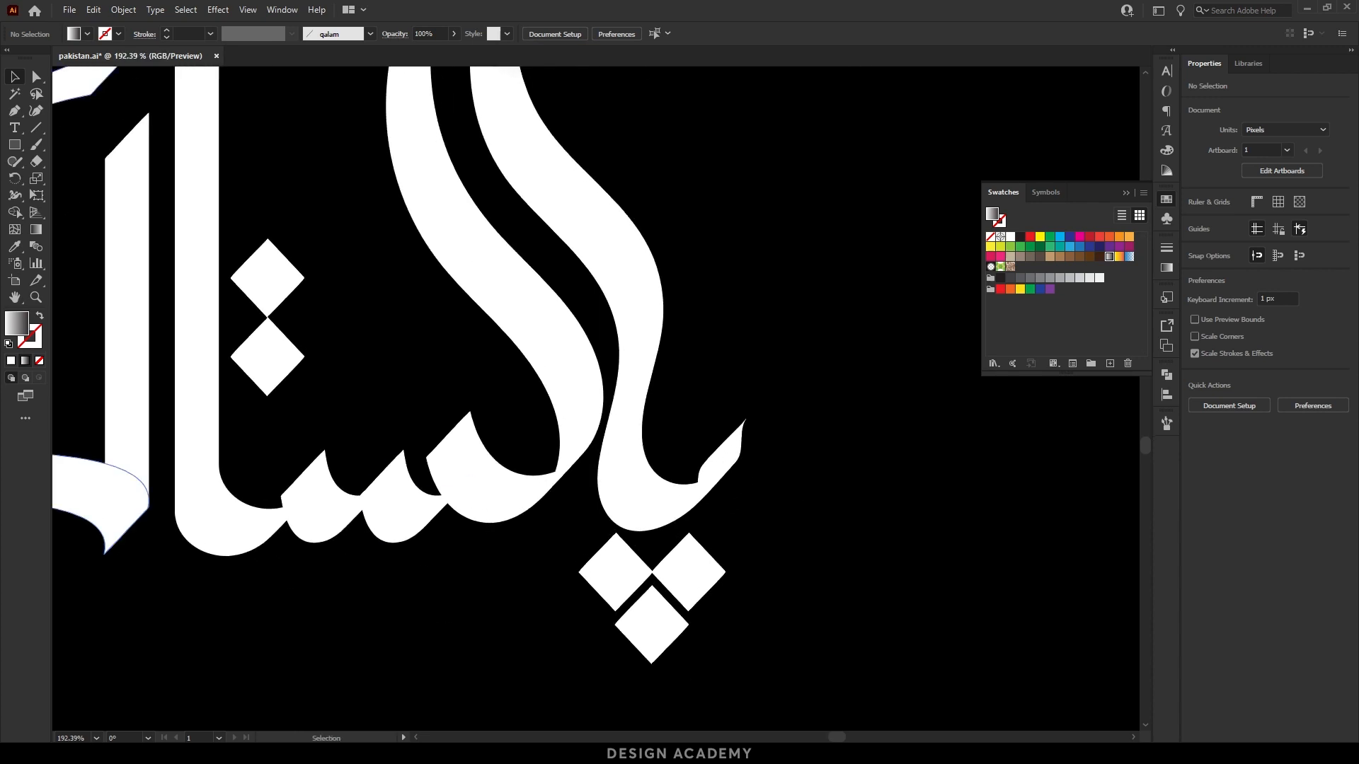
left_click_drag(768, 470, 727, 482)
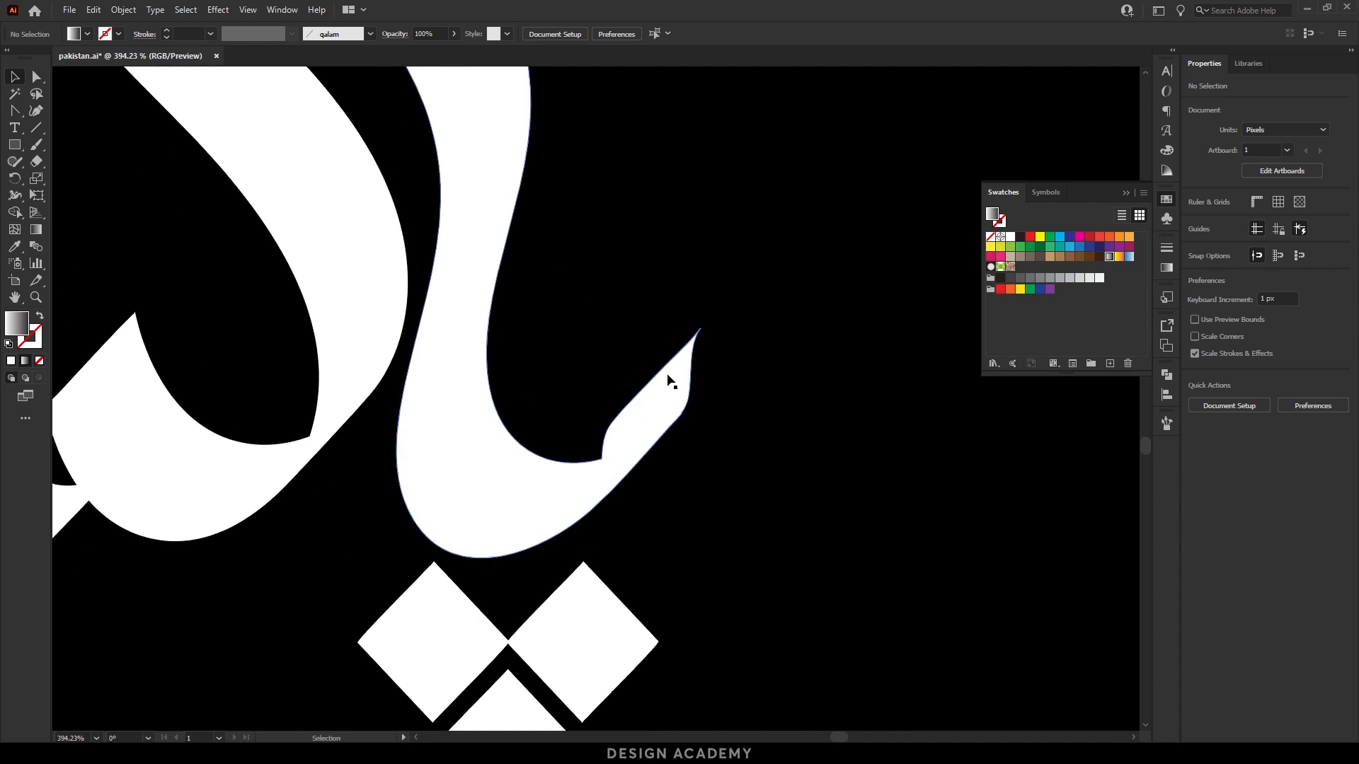
left_click_drag(643, 419, 673, 403)
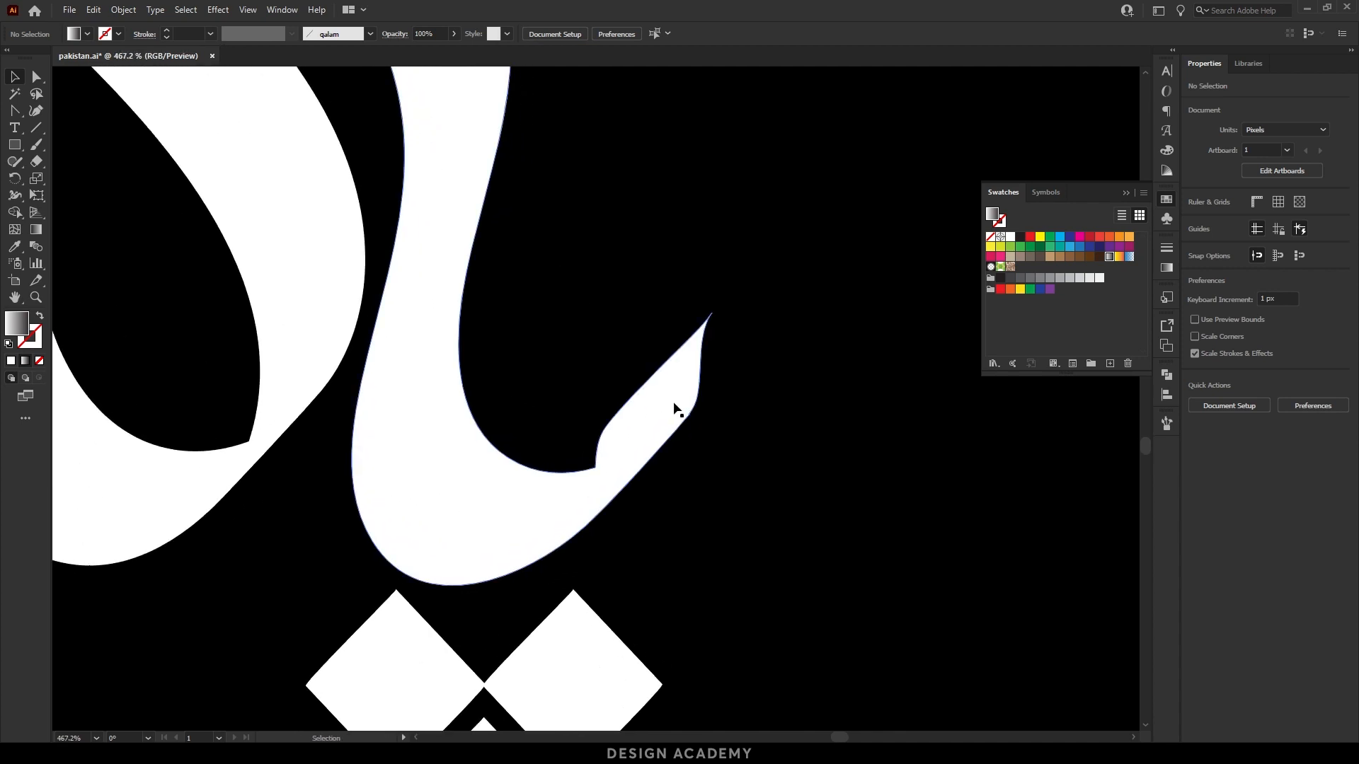
left_click(712, 387)
left_click_drag(630, 426, 641, 425)
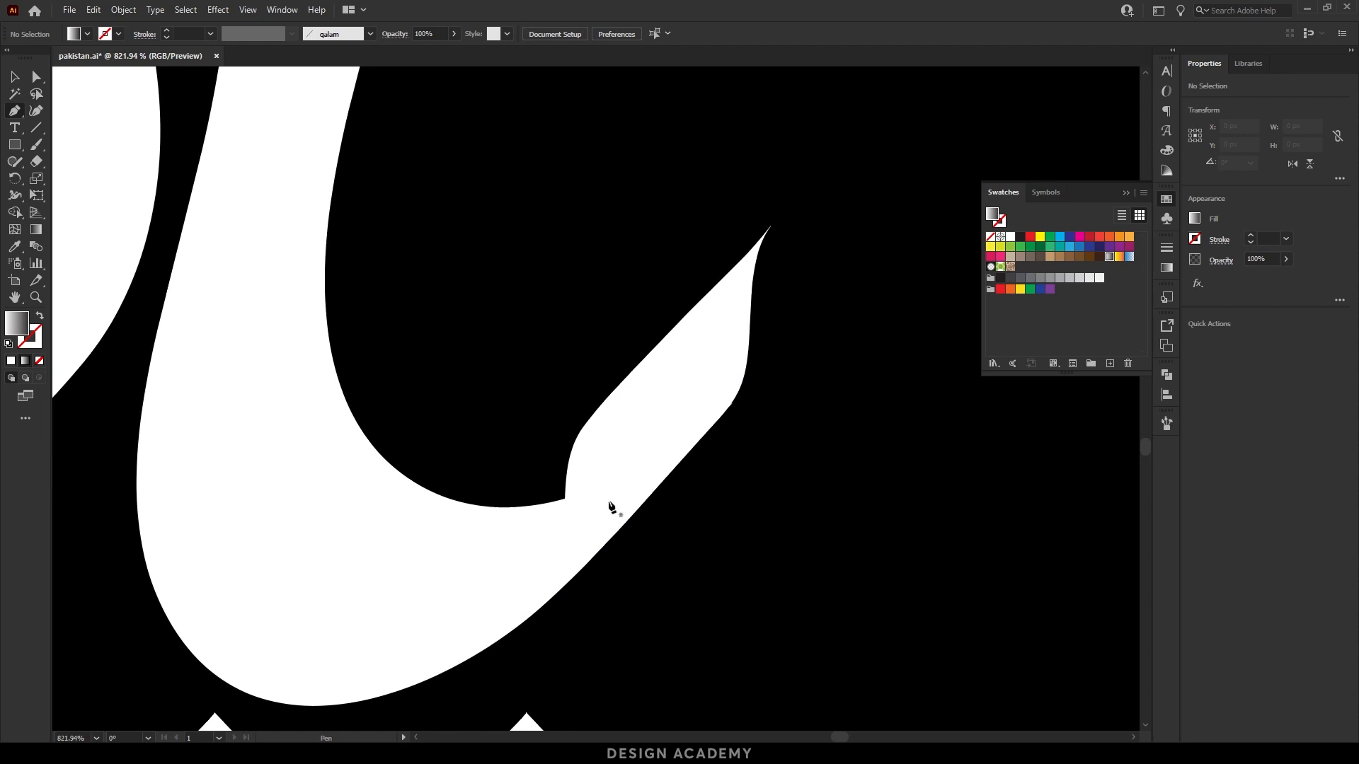
left_click(734, 417)
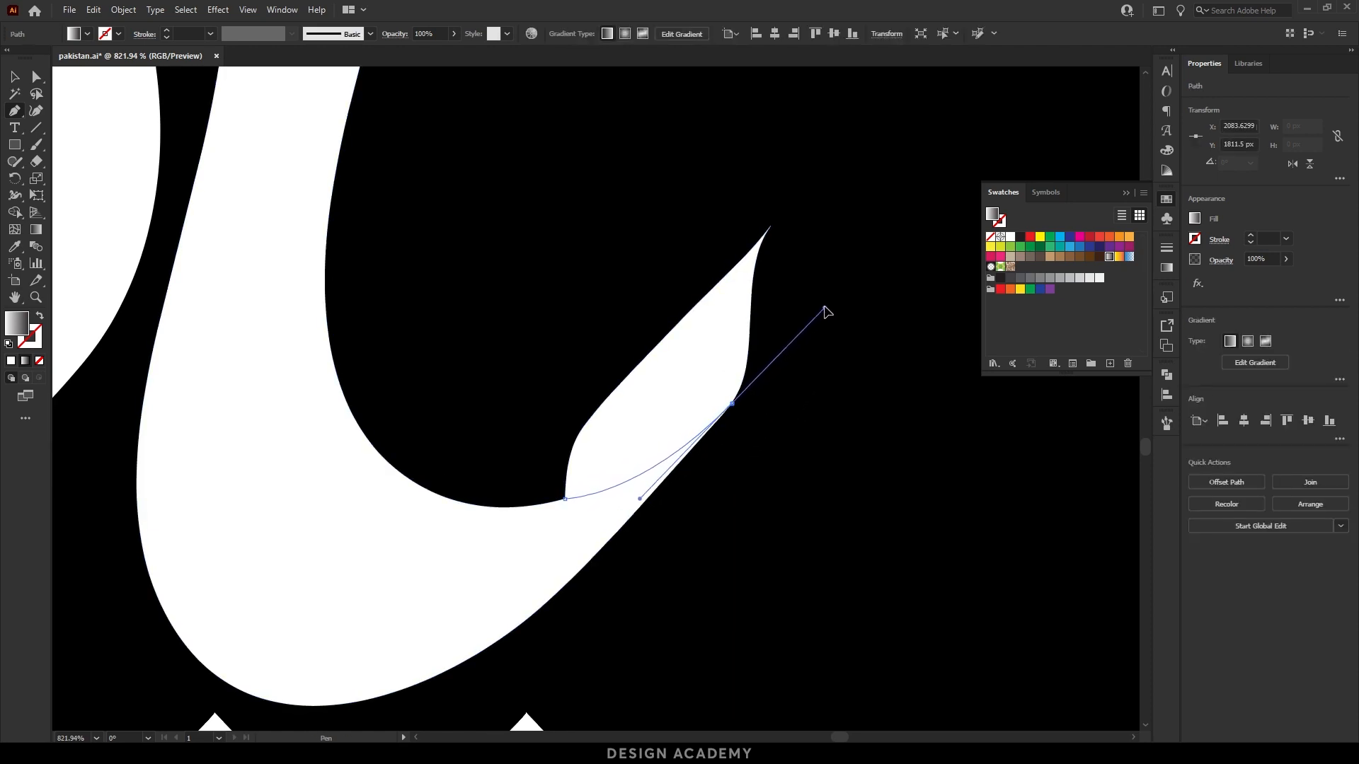
left_click_drag(822, 316, 822, 316)
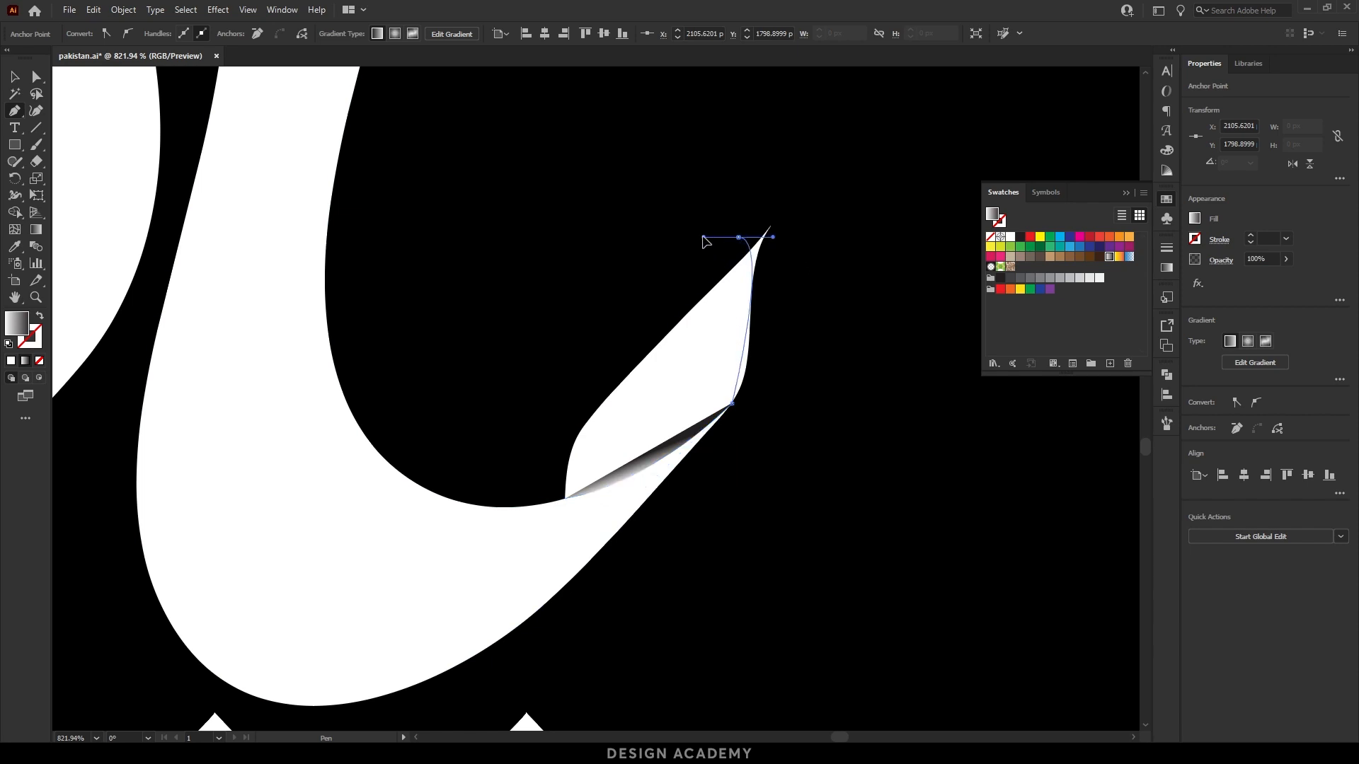
left_click_drag(728, 206, 563, 461)
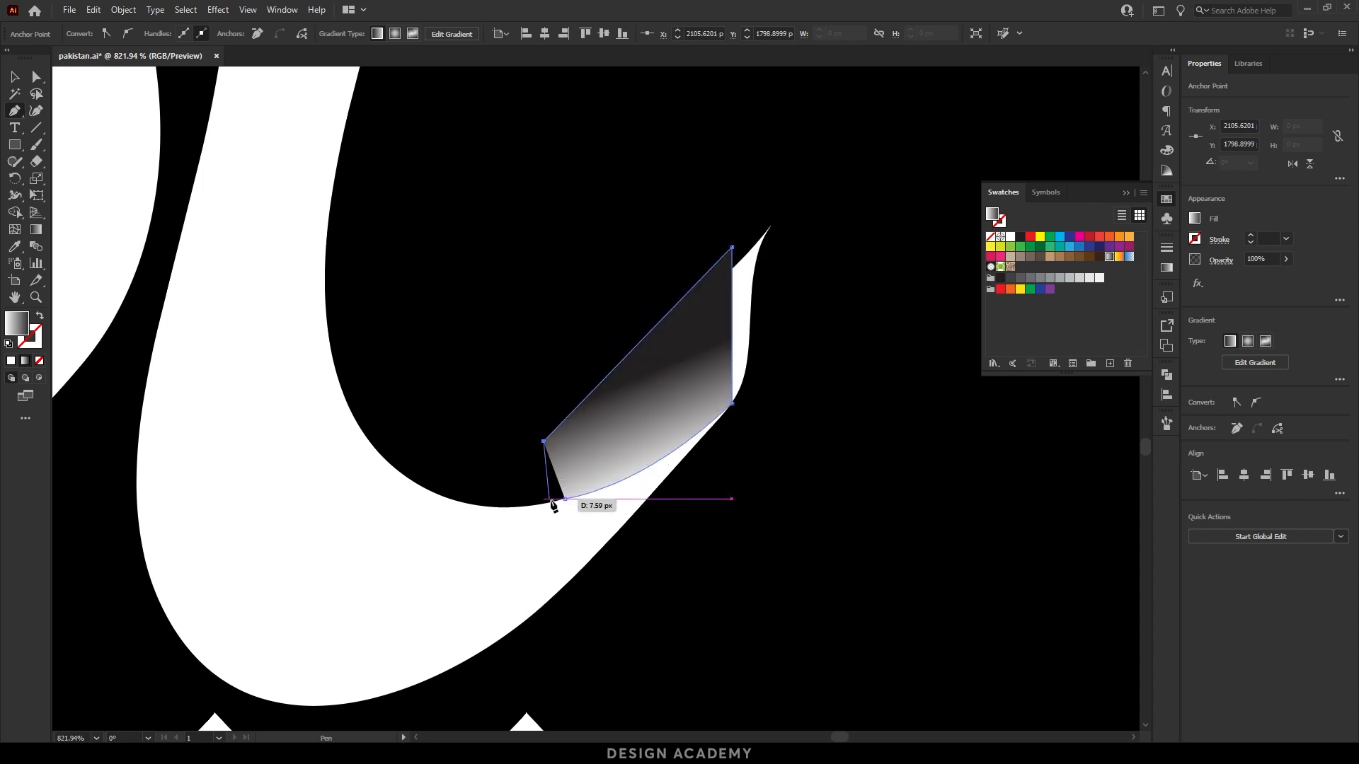
Curve the outer edge of the gradient shape and move its corner points so a thin white rim remains along the pe's tip.
scroll(758, 327, "up", 3)
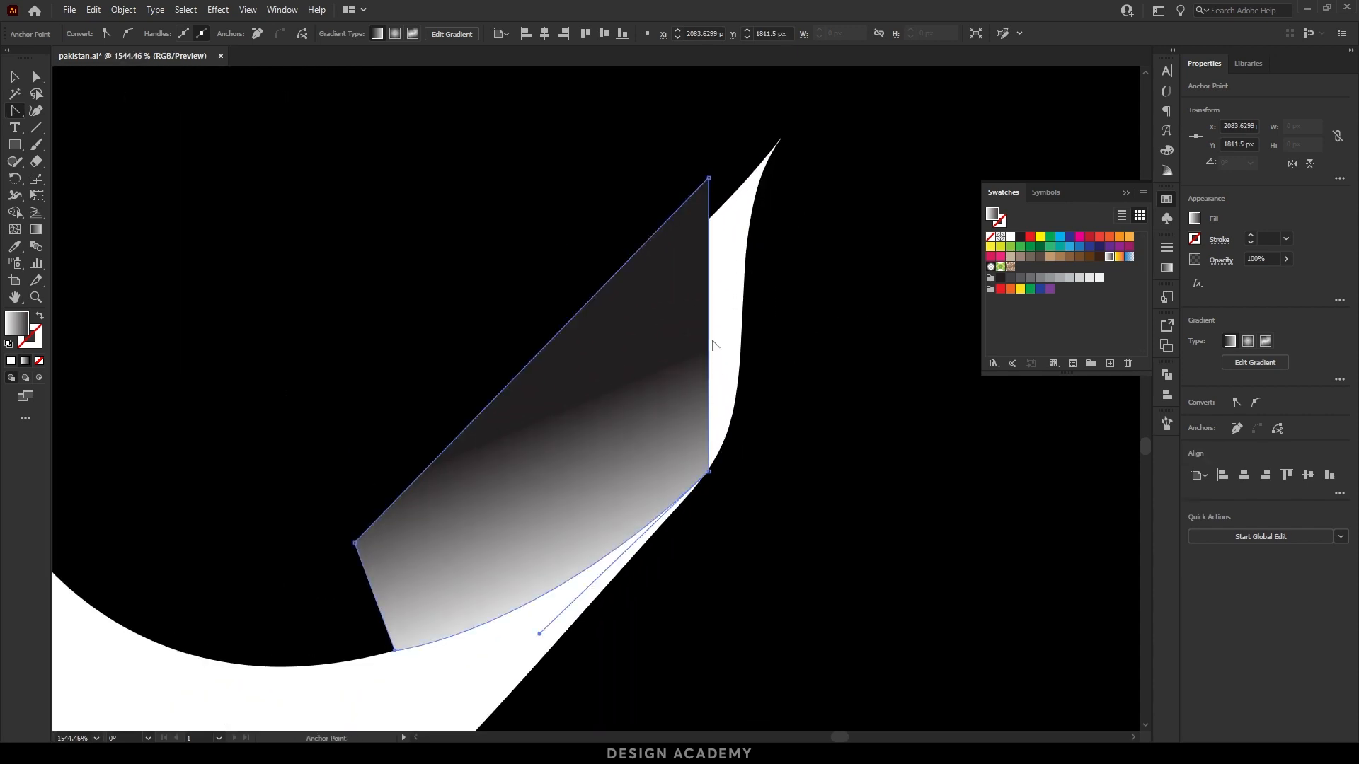
left_click_drag(722, 380, 725, 381)
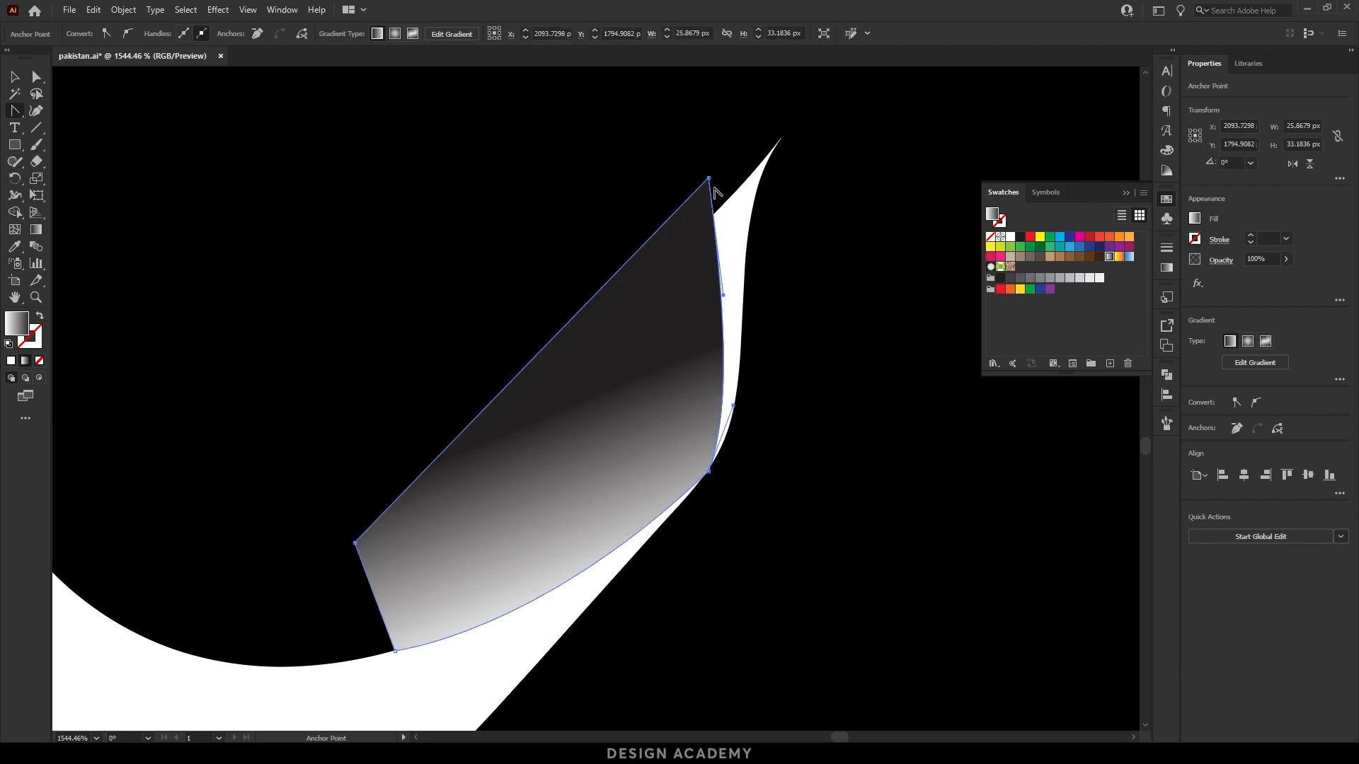
left_click_drag(717, 175, 736, 156)
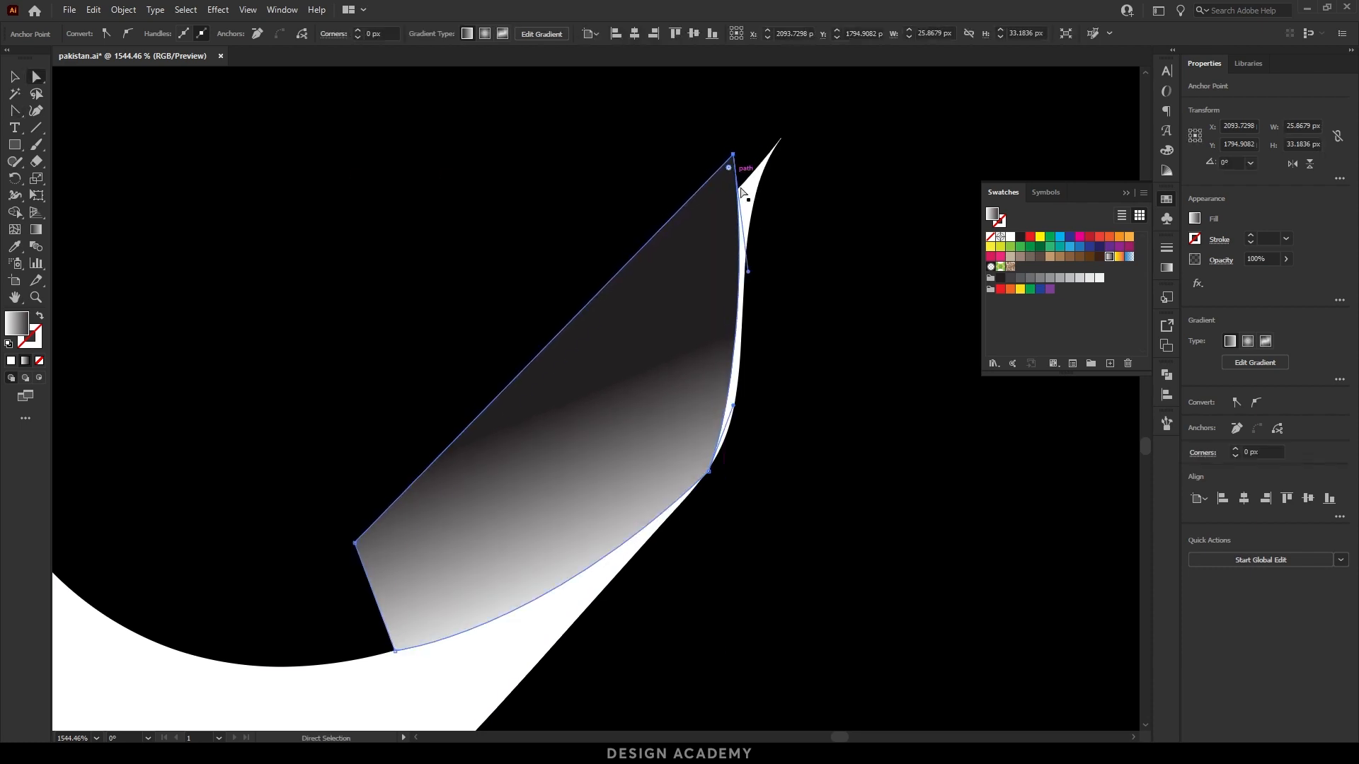
left_click(749, 275, "shift")
left_click(734, 155)
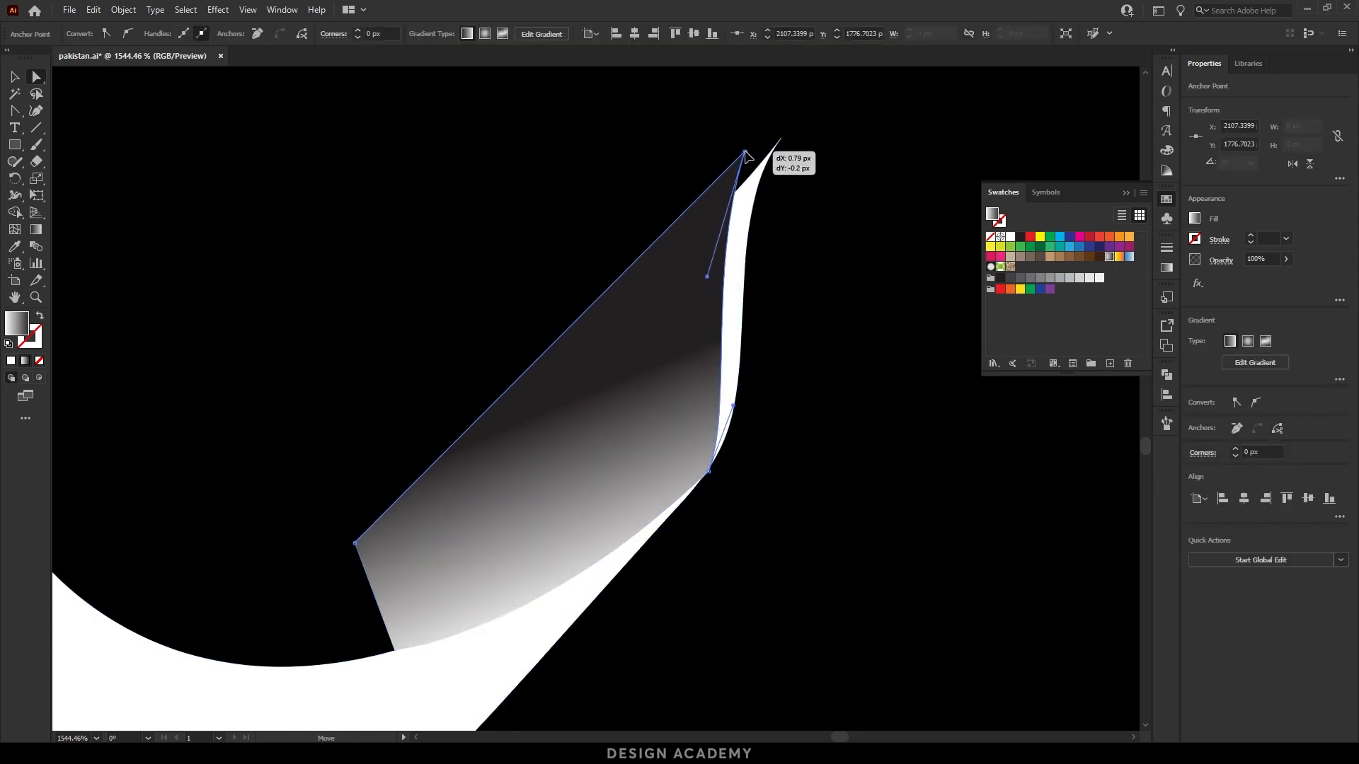
left_click_drag(708, 475, 691, 461)
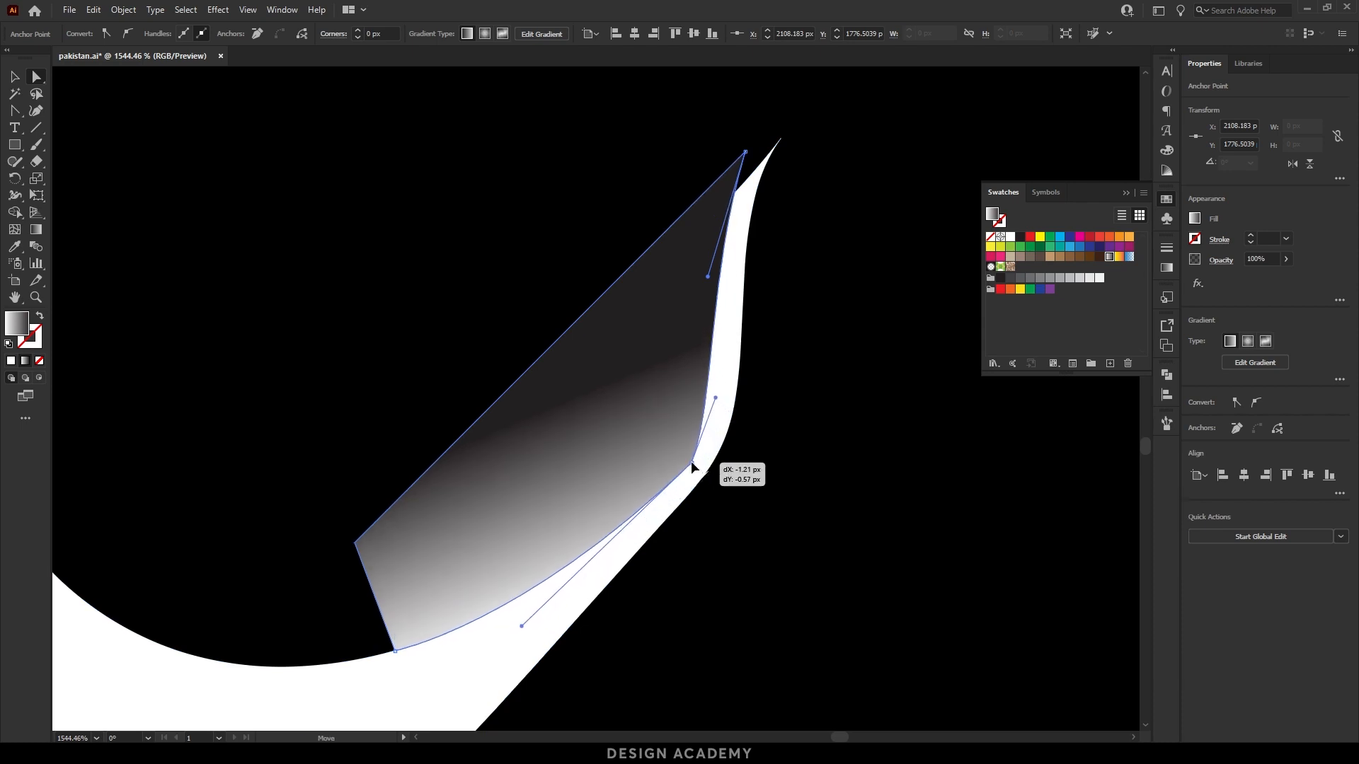
left_click_drag(524, 624, 558, 614)
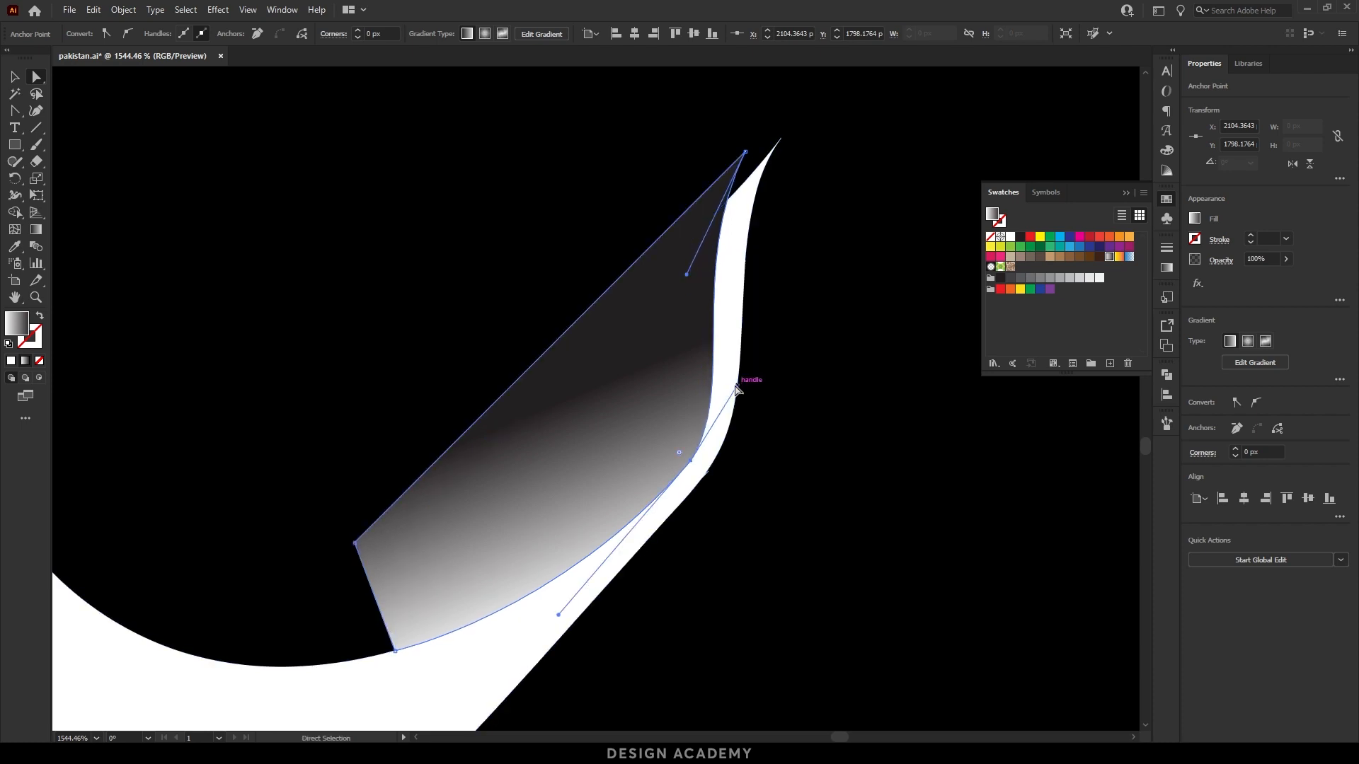
Remove the part of the gradient shape outside the pe's tip with the Shape Builder tool.
key("v")
left_click(736, 369, "shift")
key("shift+m")
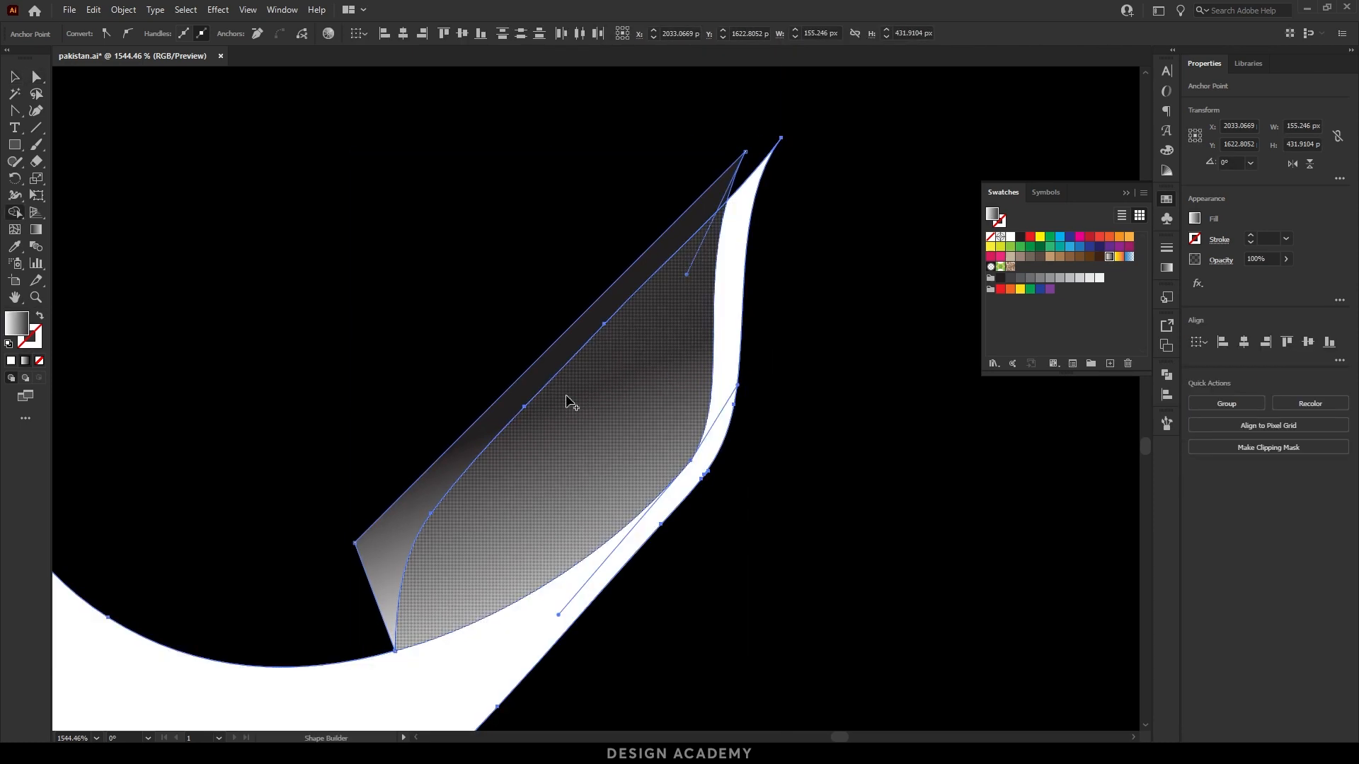
left_click(522, 389, "alt")
key("v")
left_click(686, 337)
scroll(685, 337, "down", 3)
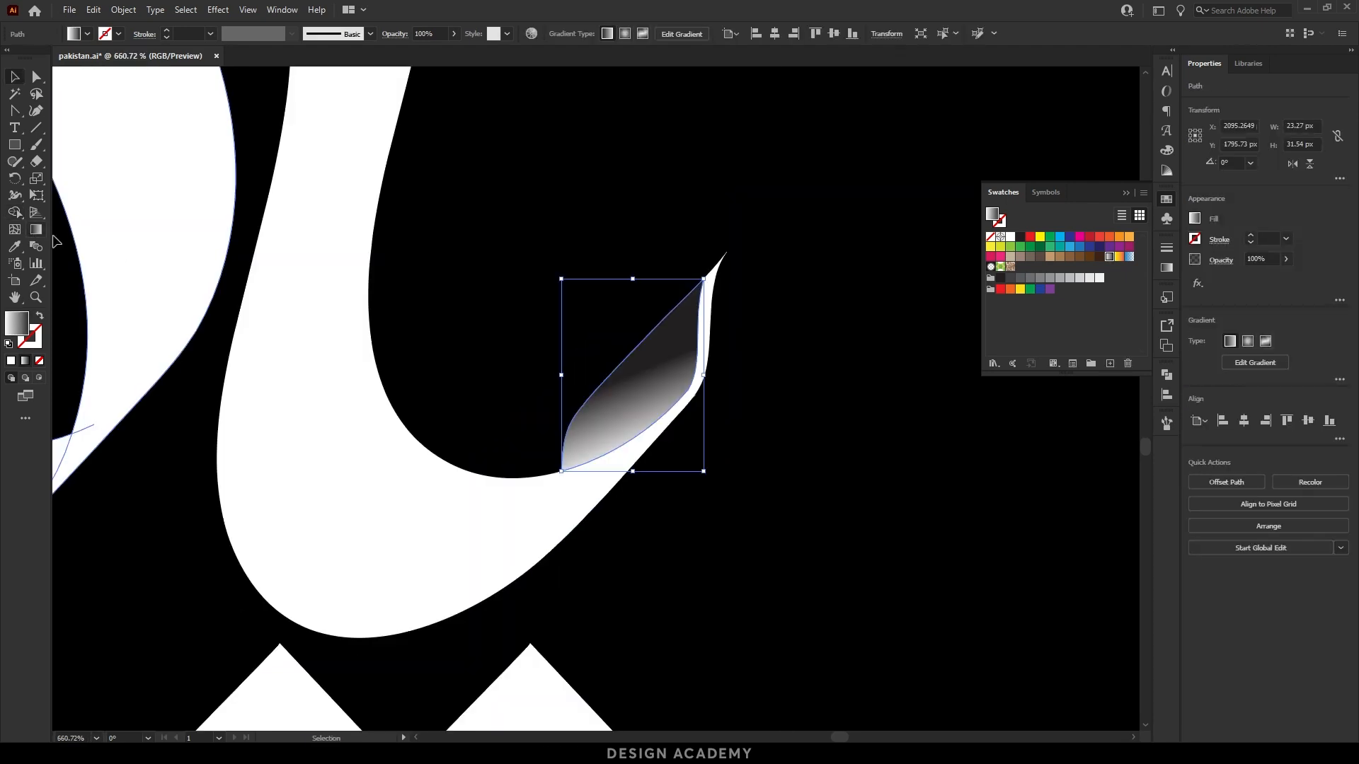
Redirect the trimmed shape's gradient upward along the pe's tip, from white at its lower end to dark near the point.
left_click(36, 229)
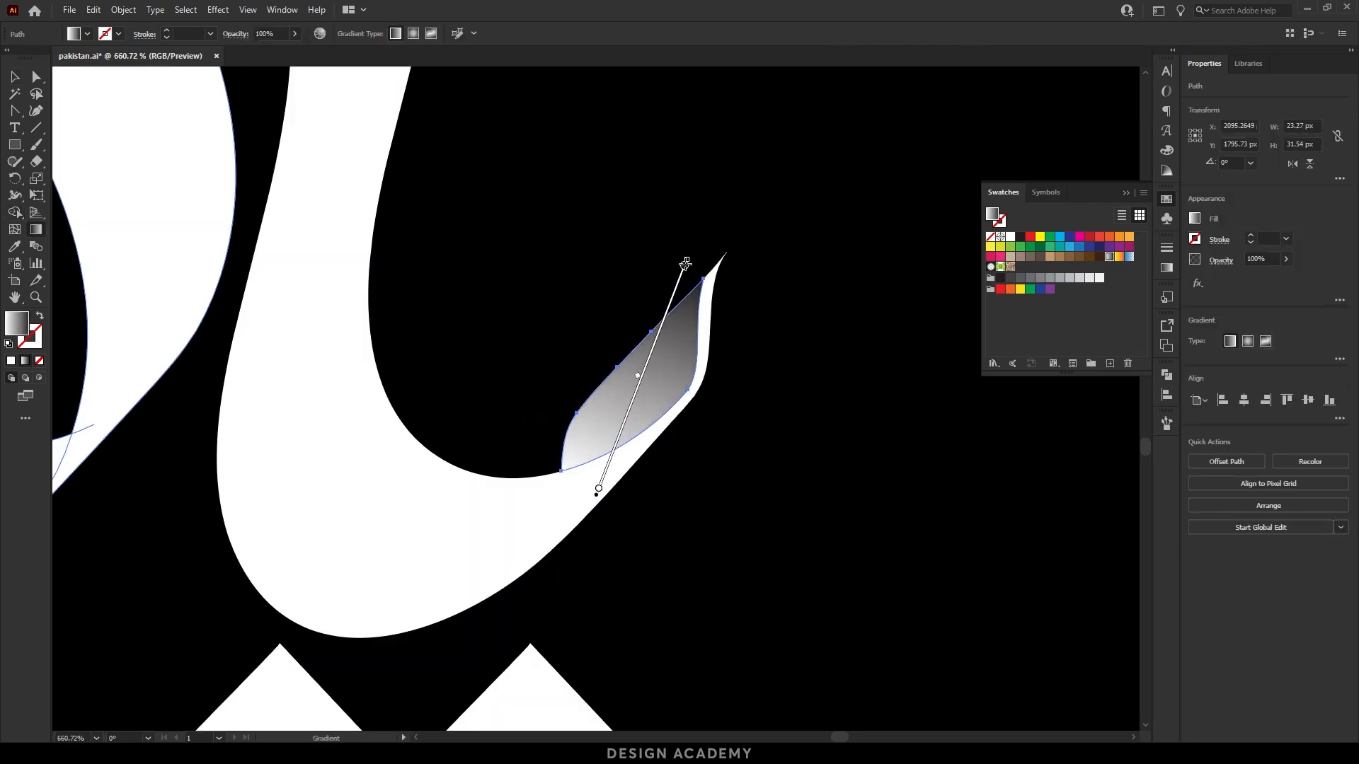
key("b")
scroll(708, 326, "down", 6)
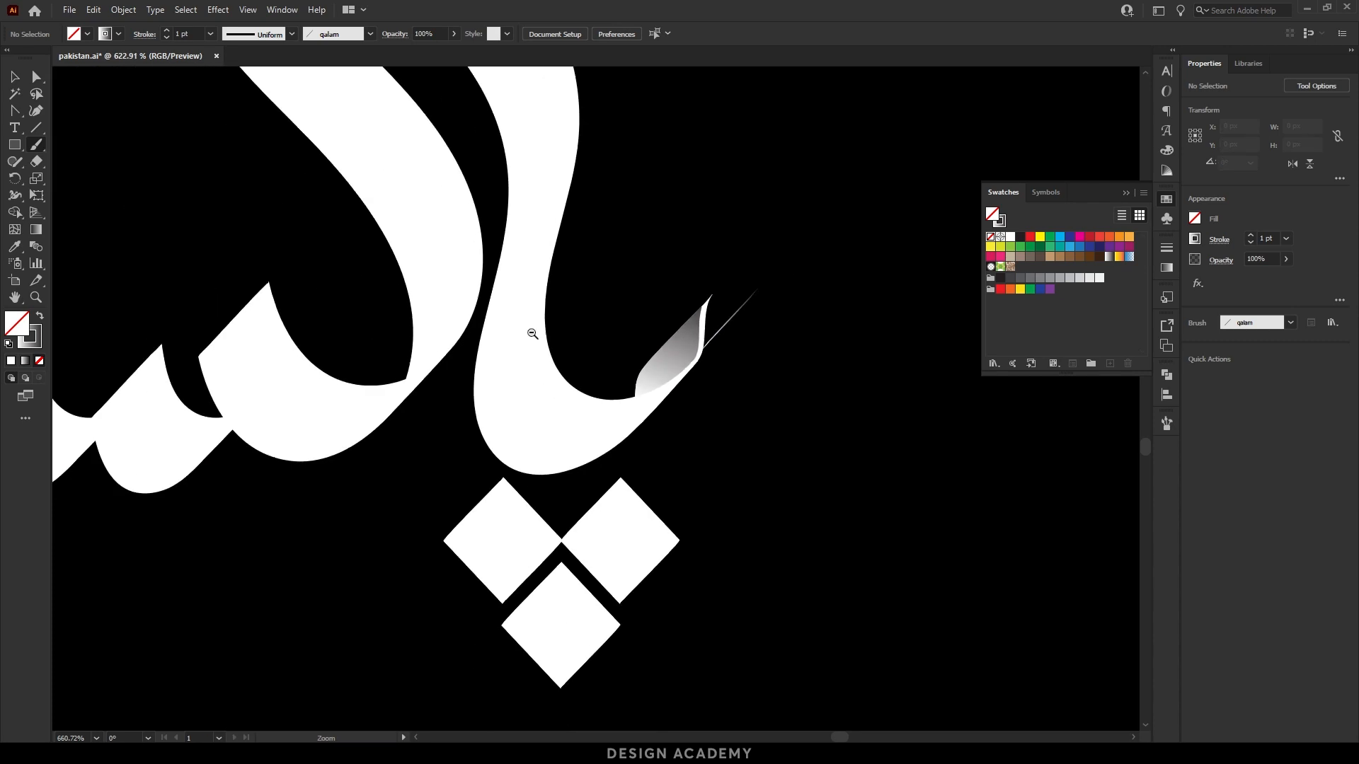
left_click(744, 414)
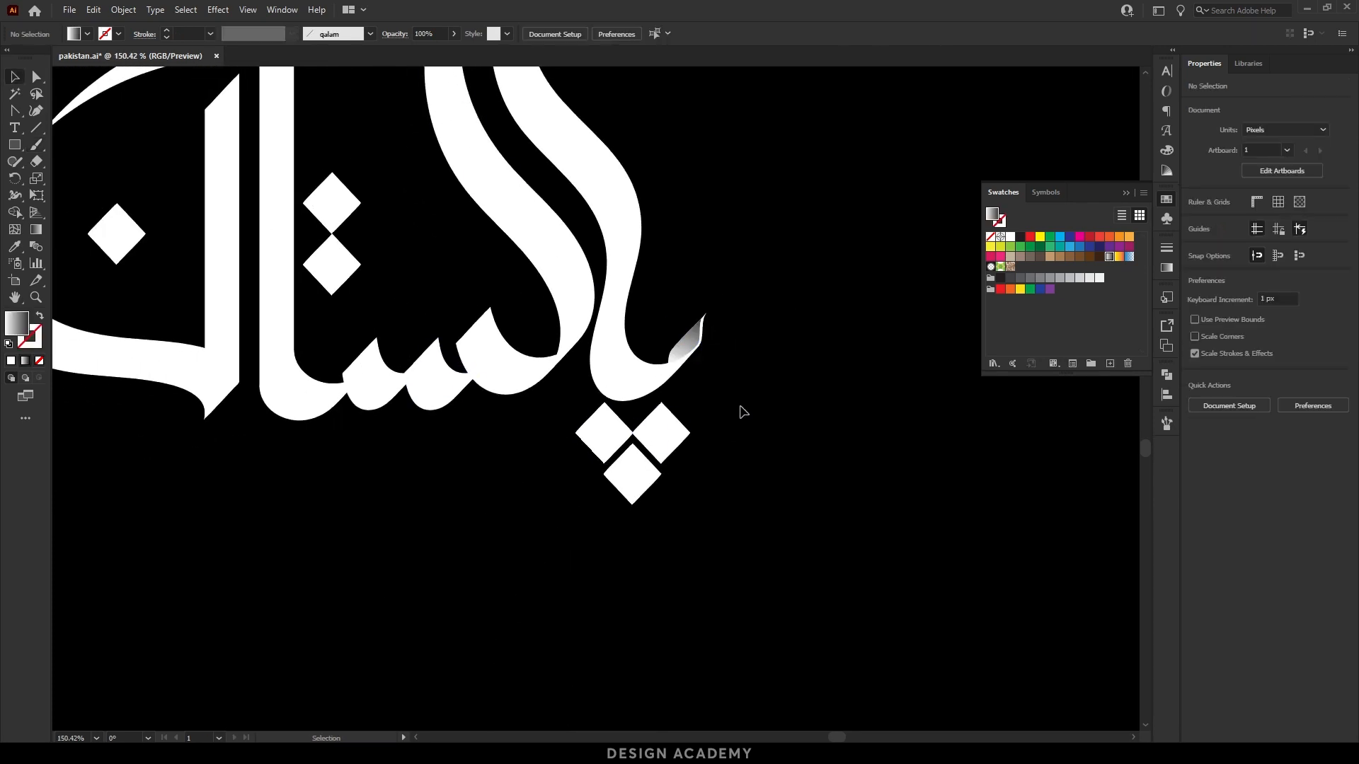
Examine the shaded pe tip up close and within the whole lettering.
key("z")
left_click_drag(684, 315, 927, 317)
left_click(669, 431)
key("z")
mouse_move(655, 448)
left_mouse_down()
mouse_move(703, 439)
mouse_move(725, 343)
mouse_move(286, 358)
left_mouse_up()
key("v")
left_click(826, 345)
key("ctrl+space")
left_click_drag(668, 493, 750, 493)
left_click_drag(826, 343, 755, 495)
left_click_drag(757, 456, 797, 455)
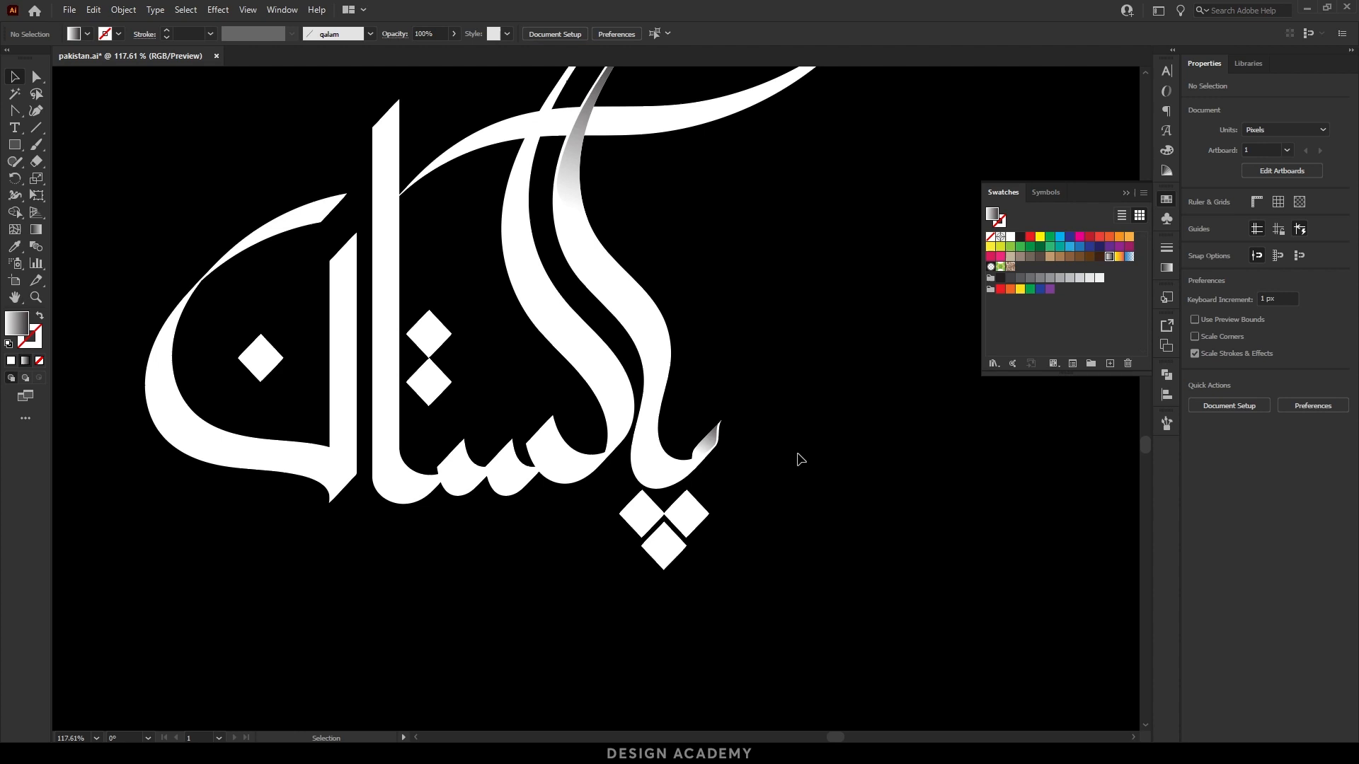
Draw a closed Pen shape filled with the White, Black gradient over the upper part of the kaf's stem.
left_click_drag(624, 186, 622, 346)
key("ctrl+space")
left_click_drag(662, 182, 961, 203)
left_click_drag(708, 229, 470, 225)
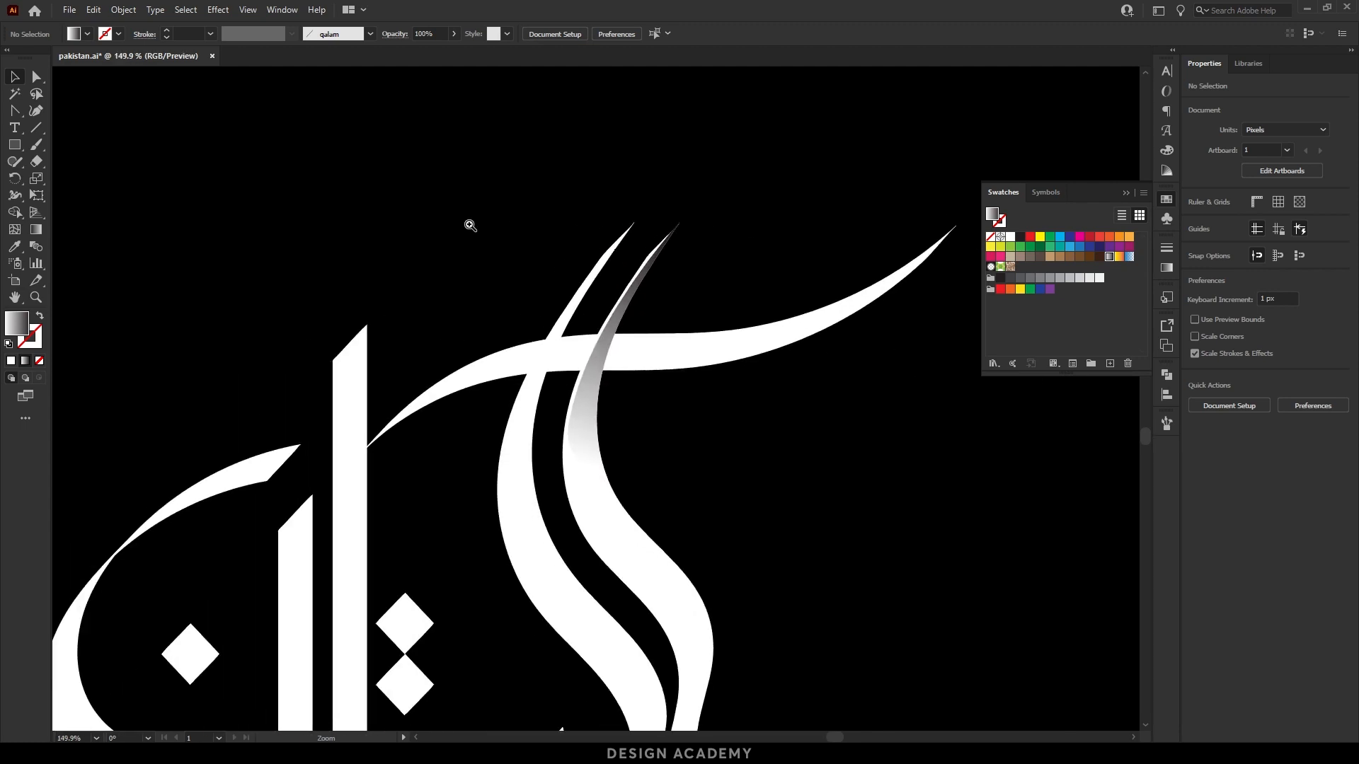
left_click_drag(584, 321, 582, 248)
key("p")
left_click(607, 126)
left_click(455, 489)
left_click(503, 484)
left_click(607, 126)
Curve the edge of the gradient shape along the kaf's stem and remove its excess with the Shape Builder tool.
key("shift+c")
mouse_move(400, 488)
left_mouse_down()
mouse_move(356, 465)
mouse_move(375, 443)
left_mouse_up()
key("shift+m")
left_click(496, 438, "alt")
key("v")
left_click(743, 439)
left_click_drag(566, 601, 637, 121)
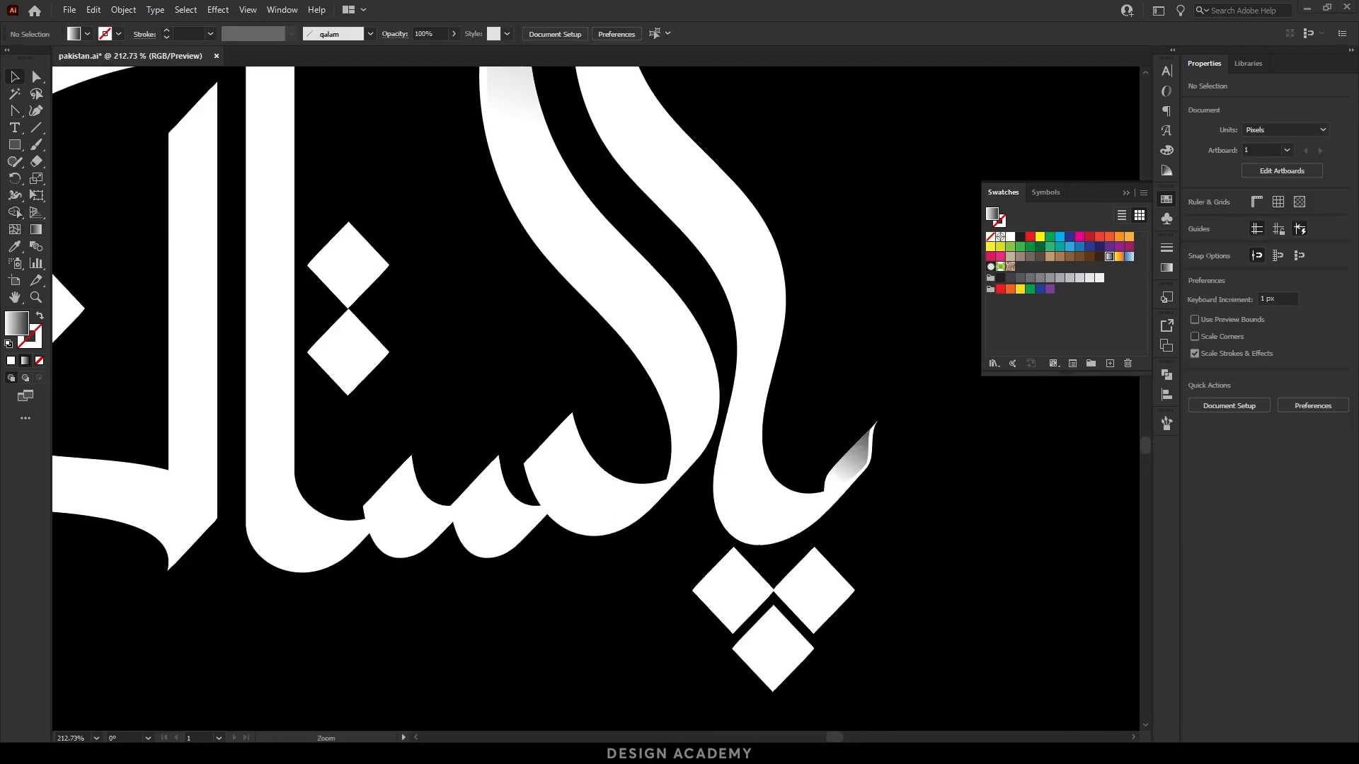
key("p")
left_click(496, 276)
left_click_drag(613, 513, 594, 578)
key("ctrl+z")
key("ctrl+z")
Draw a closed Pen shape filled with the White, Black gradient over the lower curve of the kaf's stem.
left_click(468, 248)
left_click(588, 385)
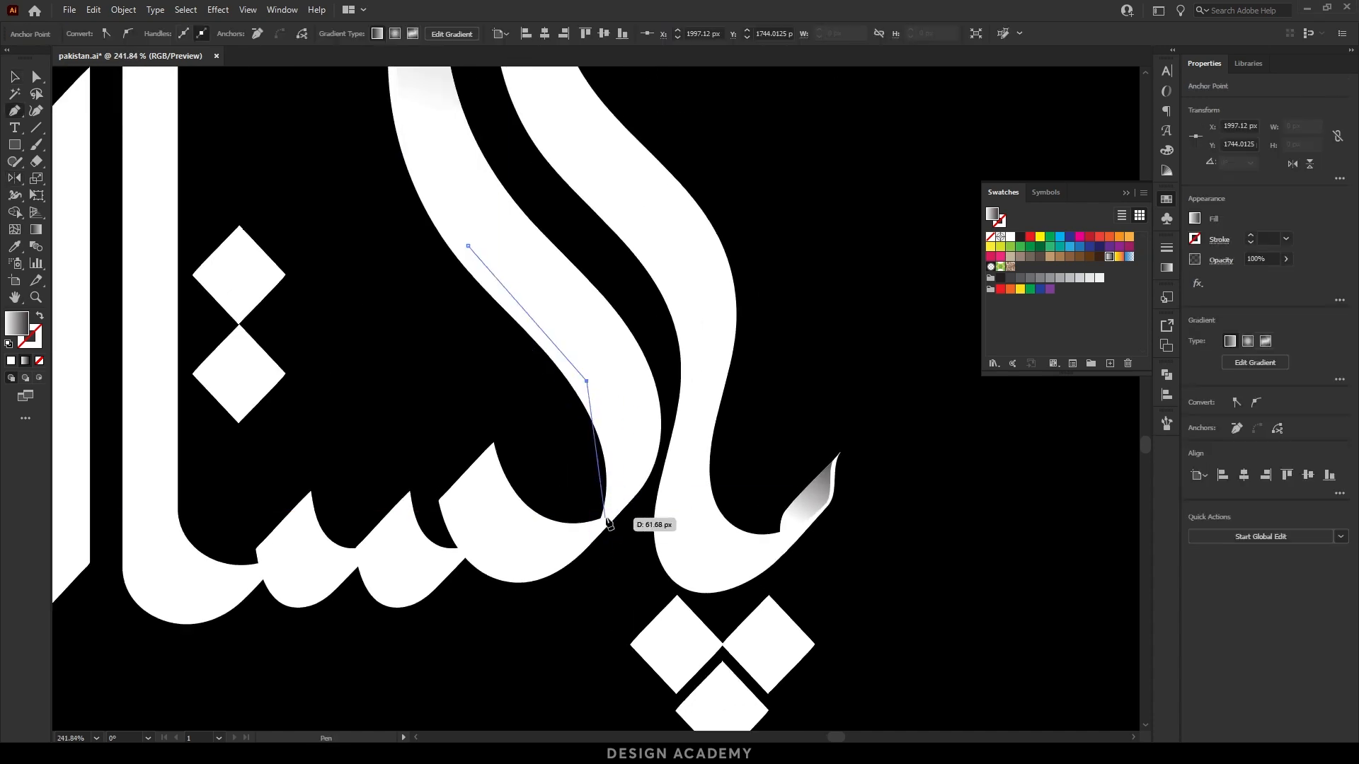
left_click_drag(611, 521, 792, 521)
left_click(613, 521)
left_click(776, 297)
left_click(694, 248)
left_click(618, 168)
left_click(555, 99)
left_click(422, 167)
Adjust the curves and anchor points of the gradient shape so its edge follows the lower curve of the kaf's stem.
left_click_drag(465, 212, 458, 226)
left_click_drag(624, 477, 648, 476)
key("ctrl+z")
key("ctrl+z")
key("ctrl+z")
key("a")
left_click_drag(604, 400, 596, 397)
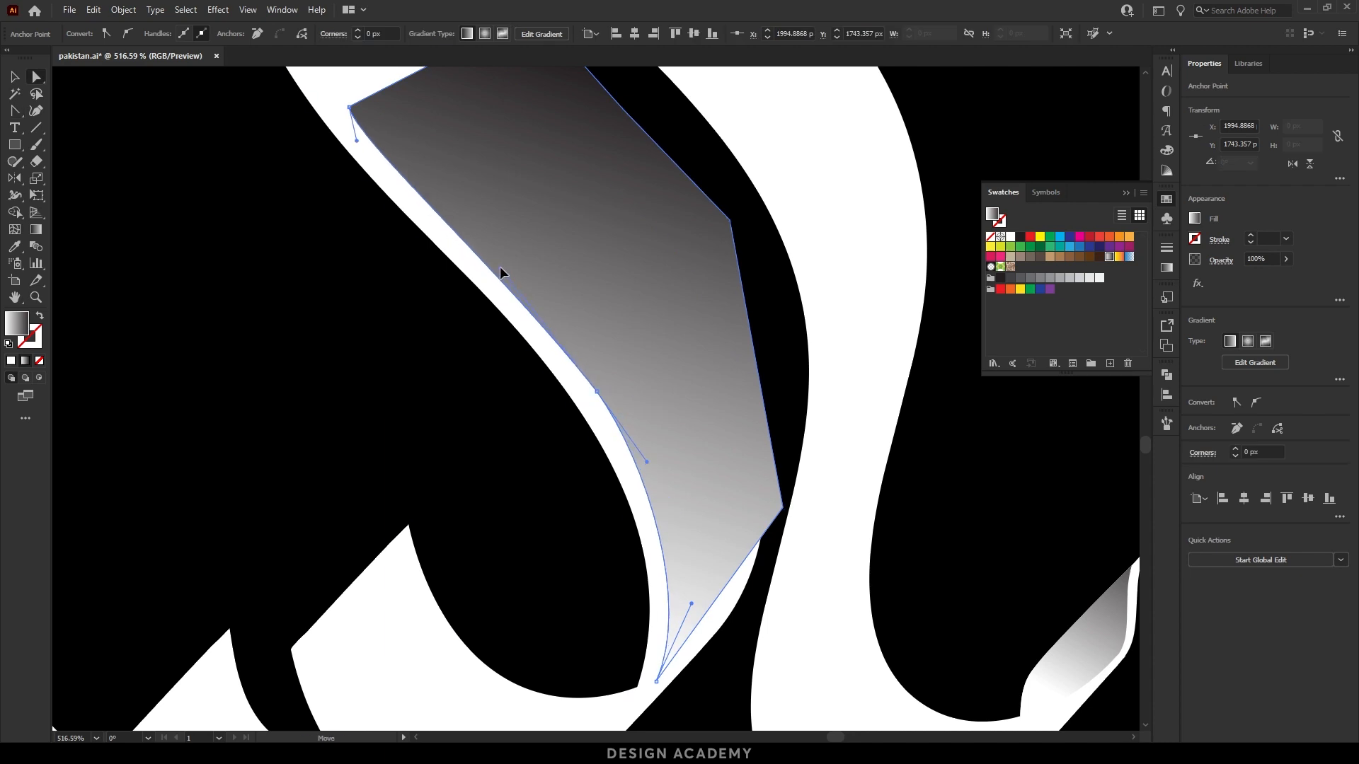
left_click_drag(499, 266, 502, 264)
Trim the gradient shape to the kaf's stem and run its gradient from white at the upper end to gray at the lower end.
key("v")
scroll(692, 621, "down", 5)
key("g")
left_click_drag(562, 322, 762, 727)
key("v")
left_click(595, 531)
scroll(594, 531, "up", 4)
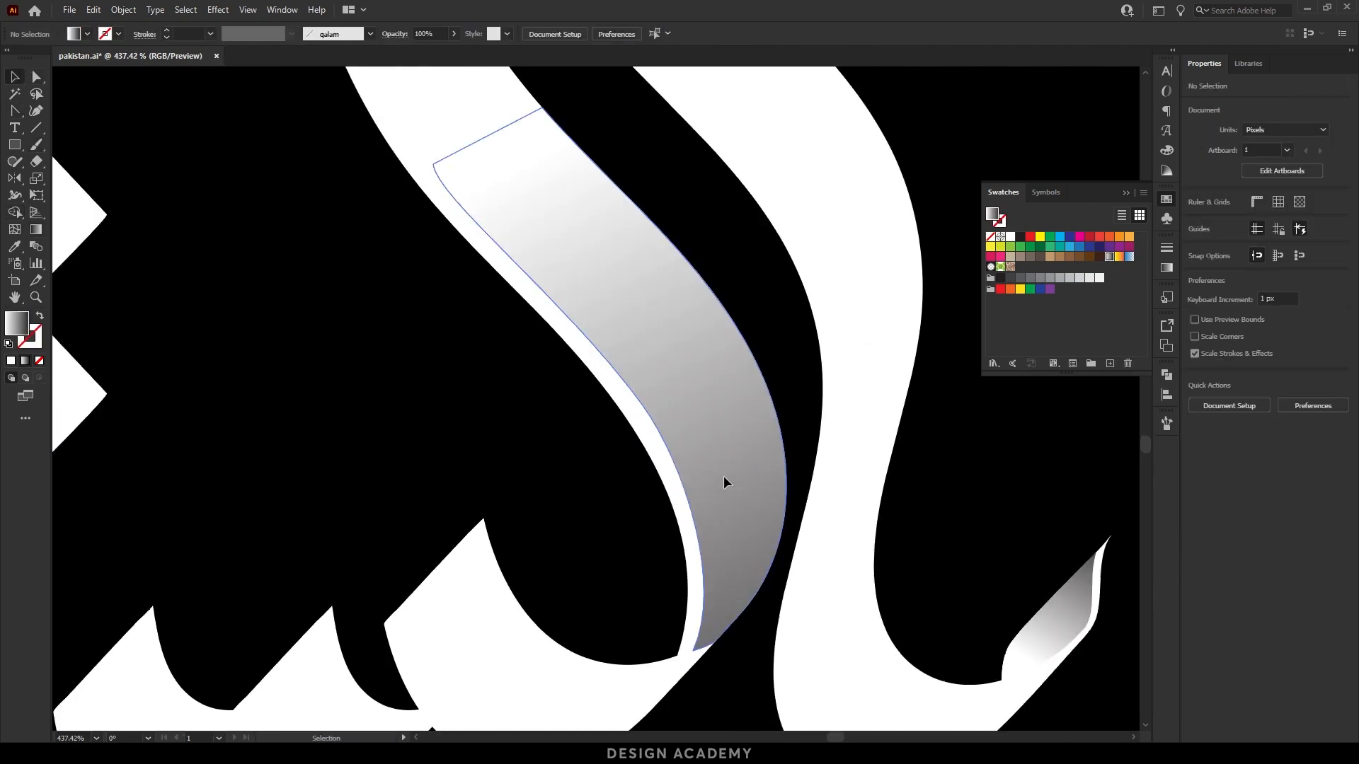
scroll(723, 476, "down", 5)
scroll(882, 485, "up", 4)
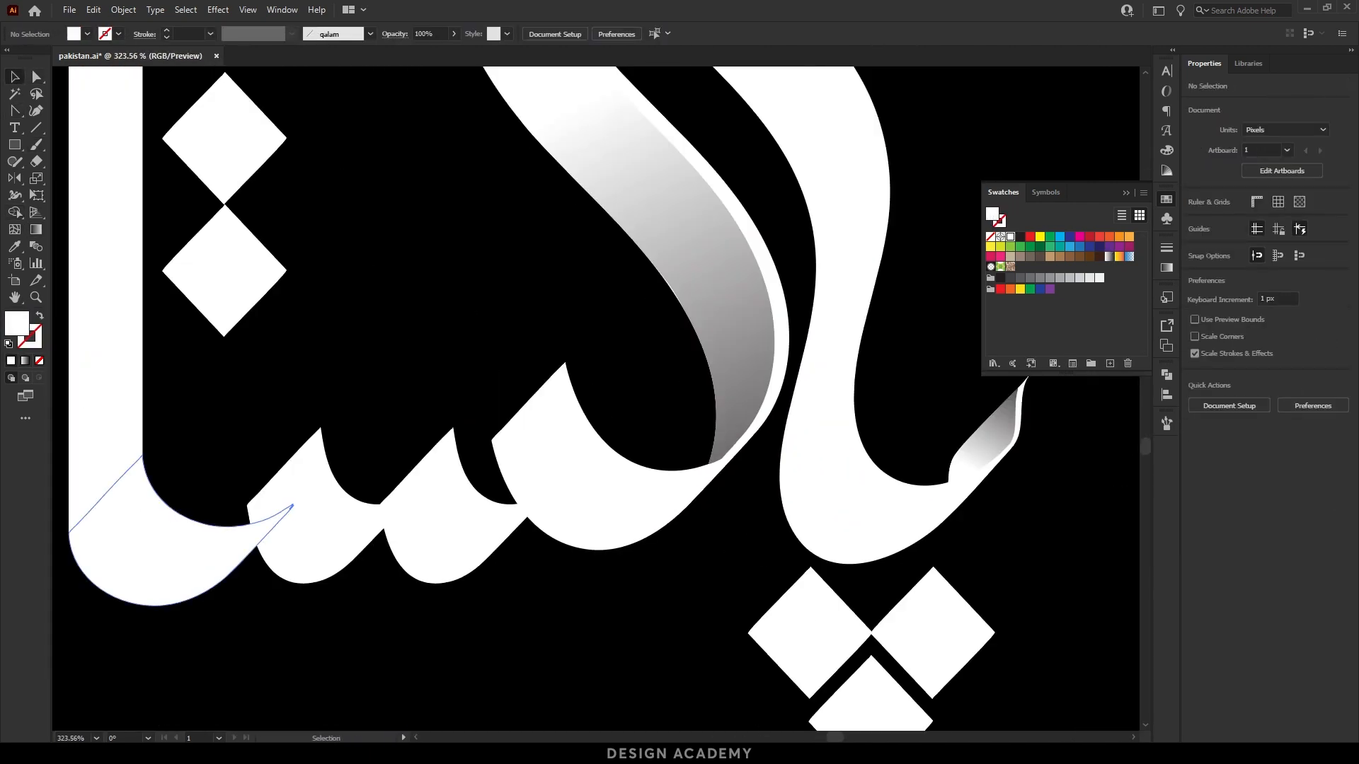
Draw a closed Pen shape filled with the gradient over the kaf's bowl.
scroll(701, 507, "up", 3)
key("p")
scroll(376, 338, "down", 2)
left_click(494, 528)
left_click(337, 366)
left_click(428, 227)
left_click(675, 405)
left_click(1109, 257)
Adjust an anchor point of the bowl's gradient shape and redirect its gradient diagonally.
key("a")
left_click_drag(493, 528, 485, 529)
key("g")
left_click_drag(676, 282, 470, 397)
key("v")
left_click(656, 549)
Delete the gradient shape from the kaf's bowl.
scroll(364, 516, "down", 5)
scroll(624, 545, "up", 4)
left_click_drag(618, 505, 603, 520)
key("Delete")
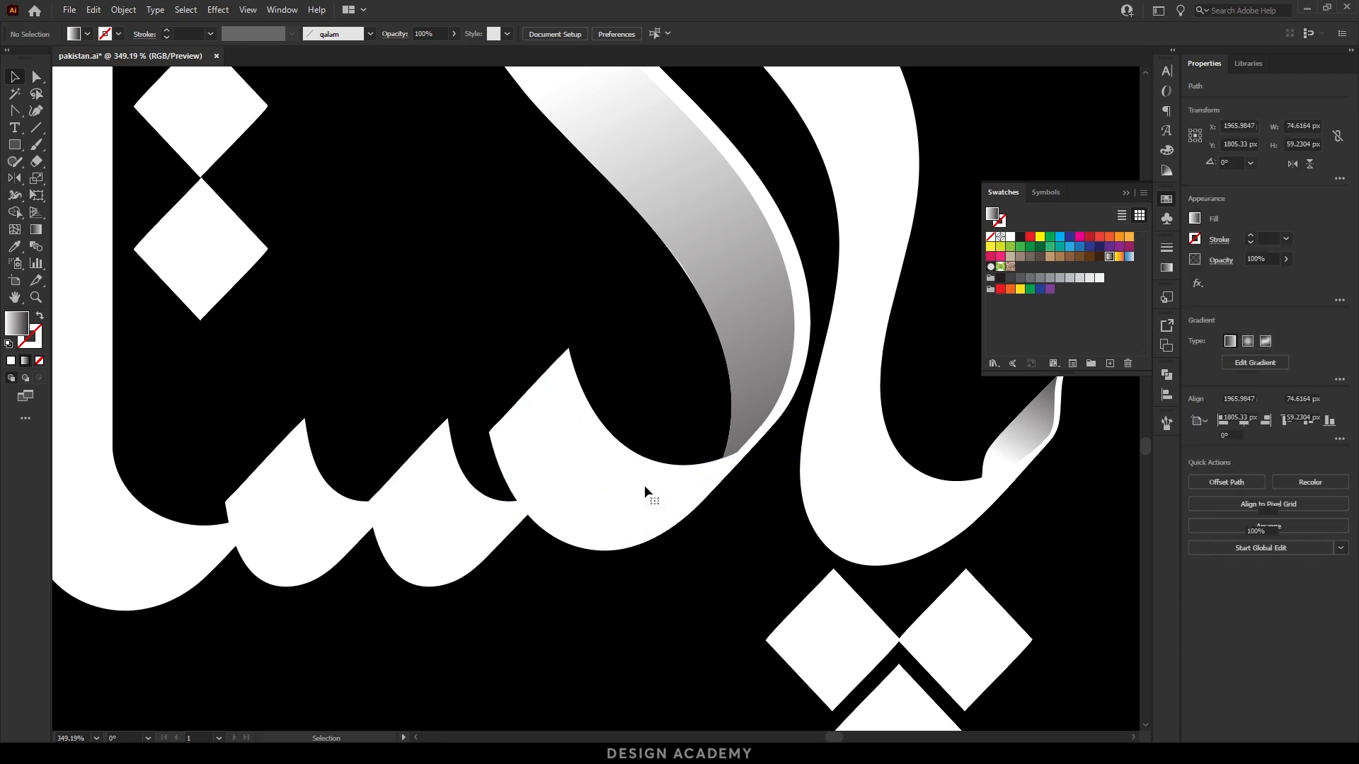
Draw a curved closed gradient shape over the kaf's bowl, trimmed to the letter and leaving a white rim along its upper edge.
scroll(665, 491, "up", 2)
key("p")
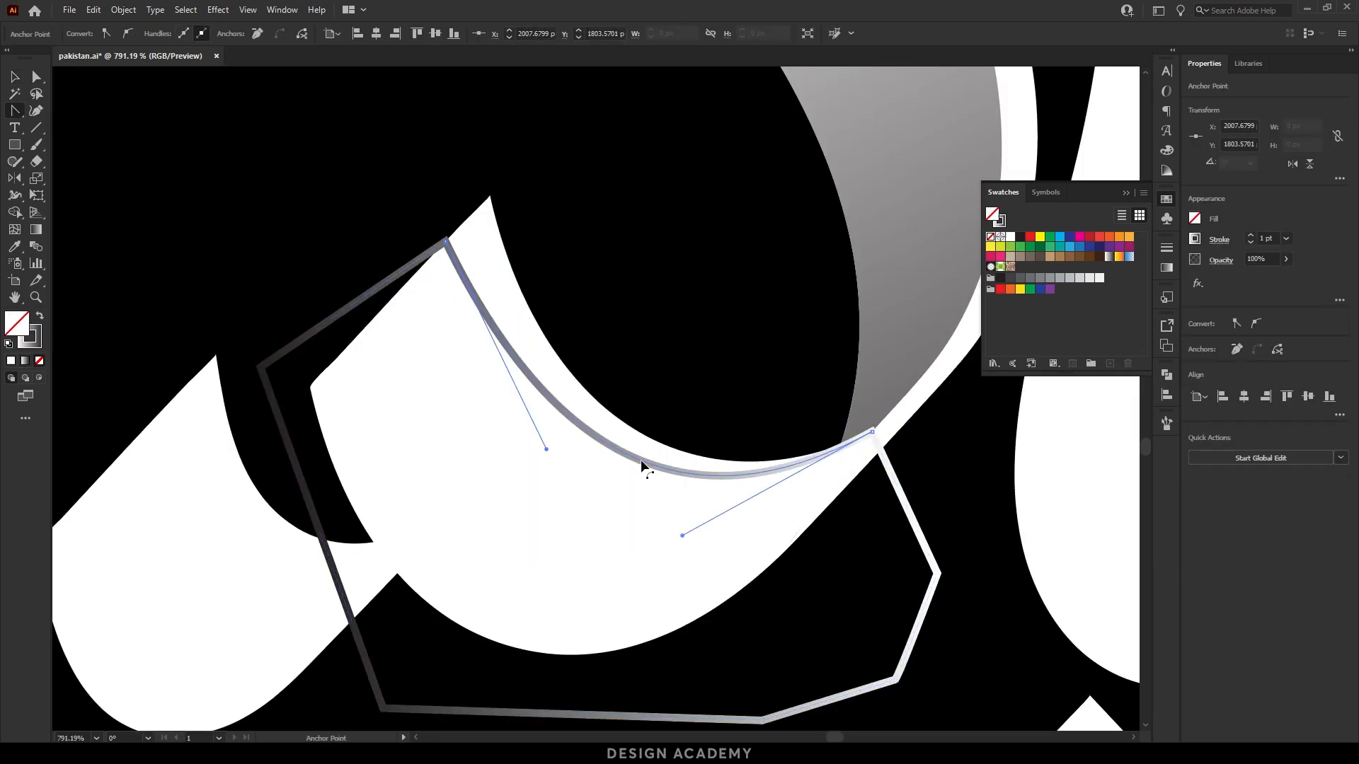
left_click_drag(643, 464, 669, 569)
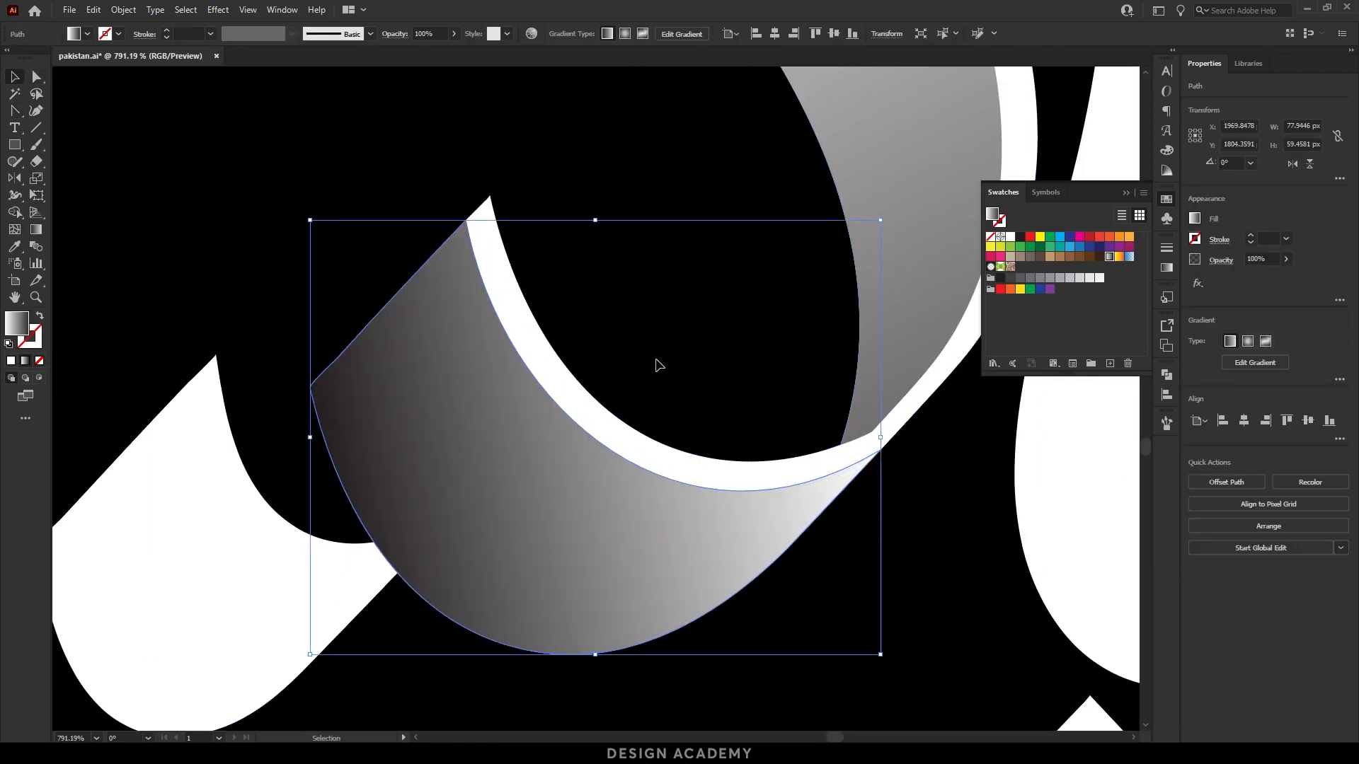
left_click(595, 303)
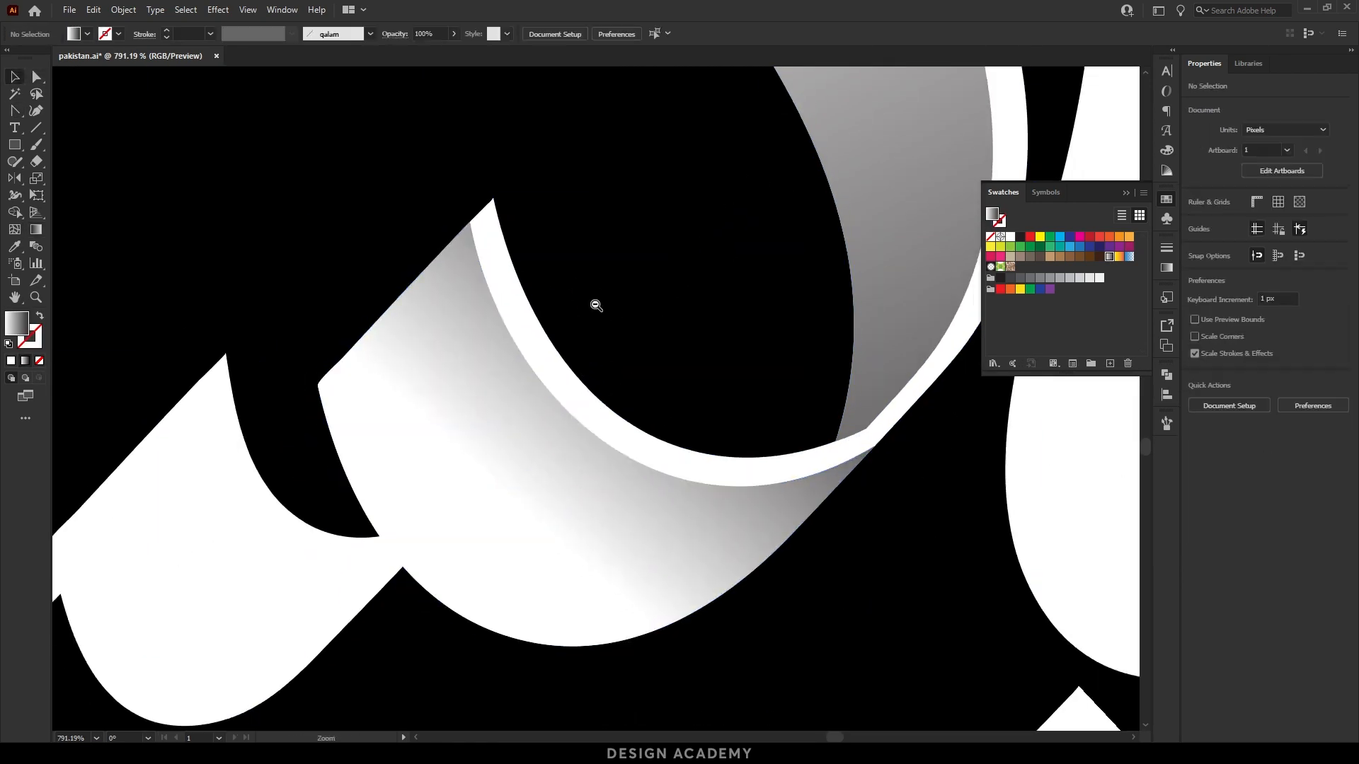
Shade the seen's teeth with closed gradient shapes that leave a white rim along their upper curves.
scroll(613, 427, "down", 3)
scroll(573, 419, "up", 1)
scroll(571, 410, "down", 3)
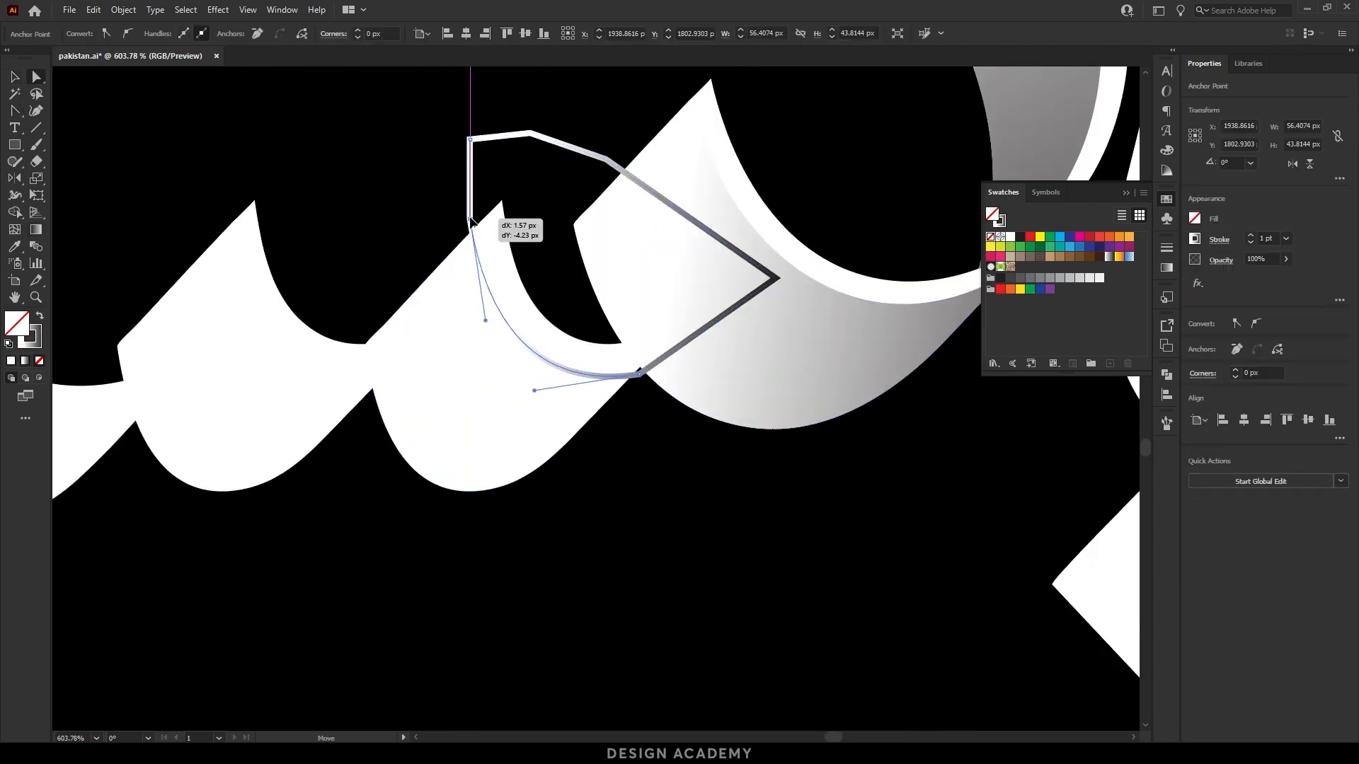
double_click(466, 296)
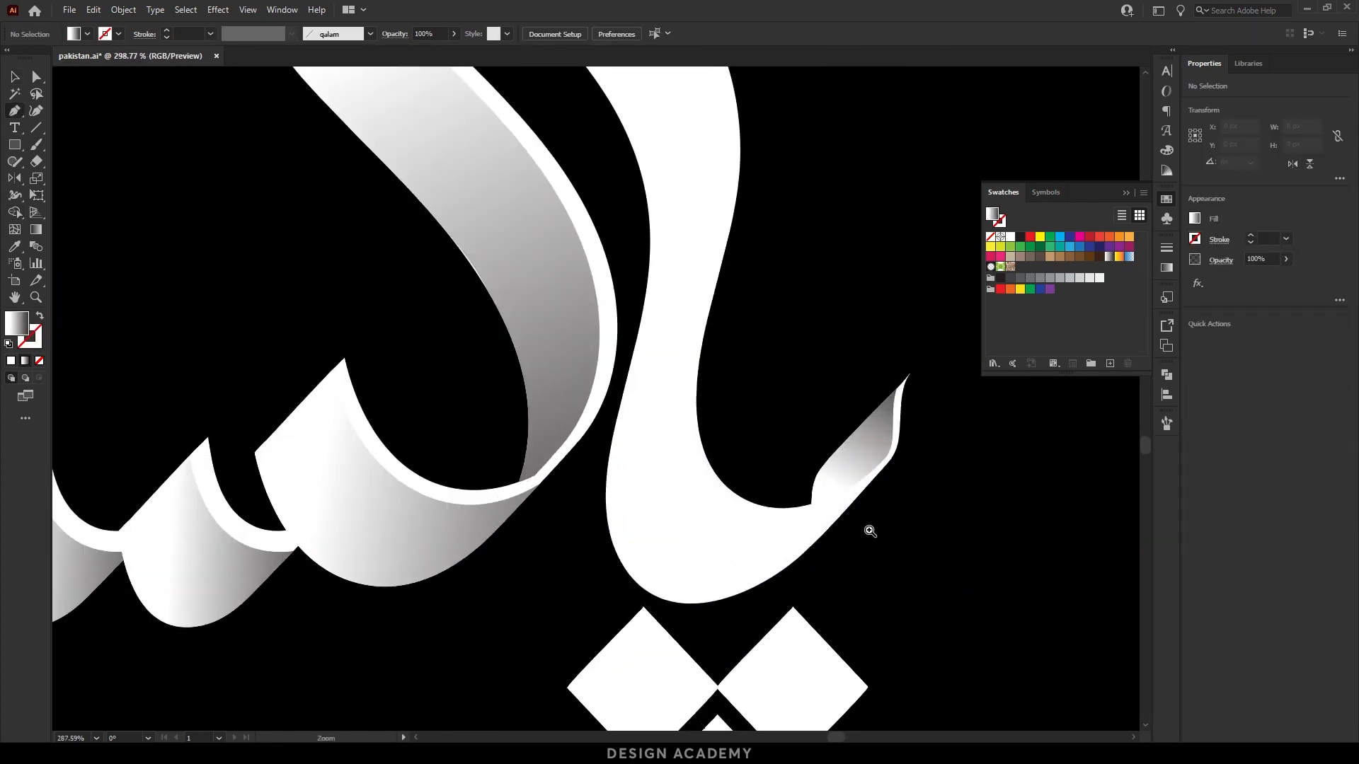
Start a closed Pen shape over the pe's lower bowl for its gradient shading.
left_click(870, 531)
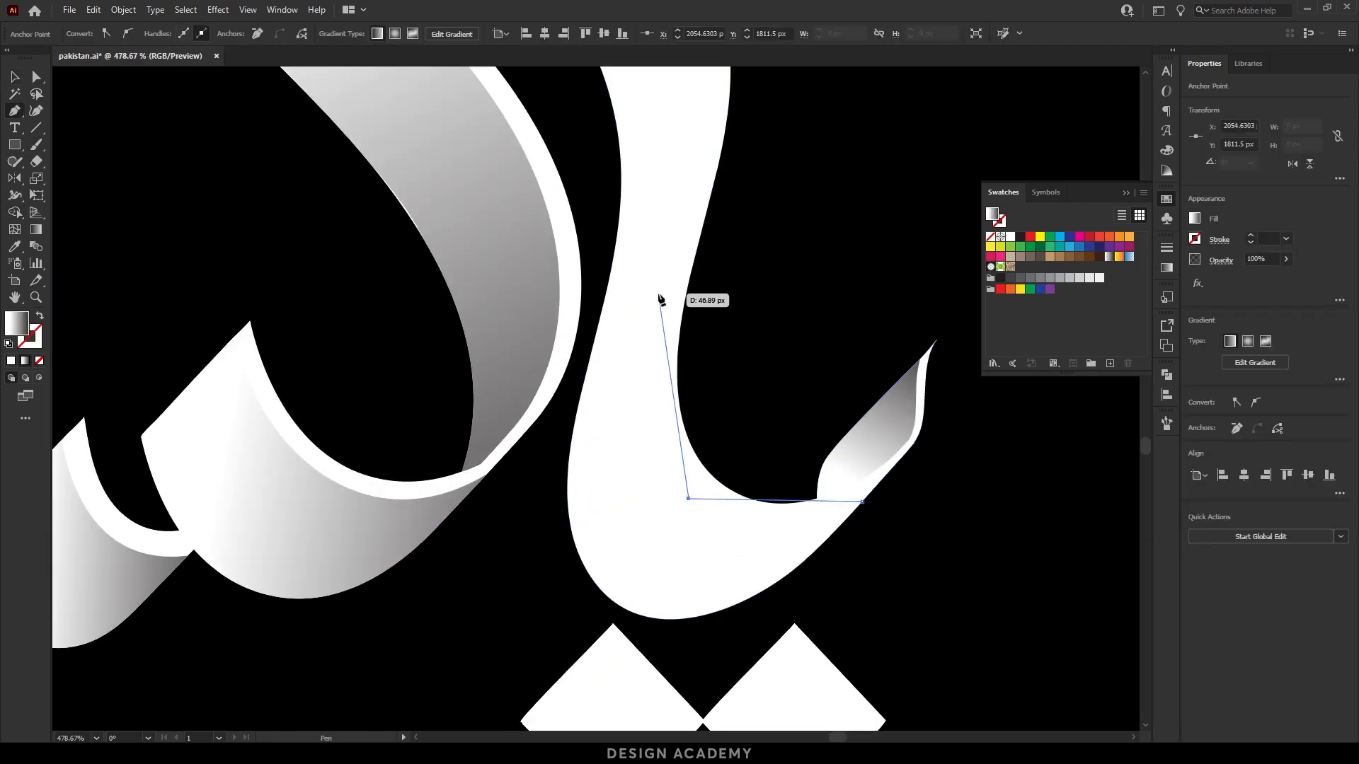